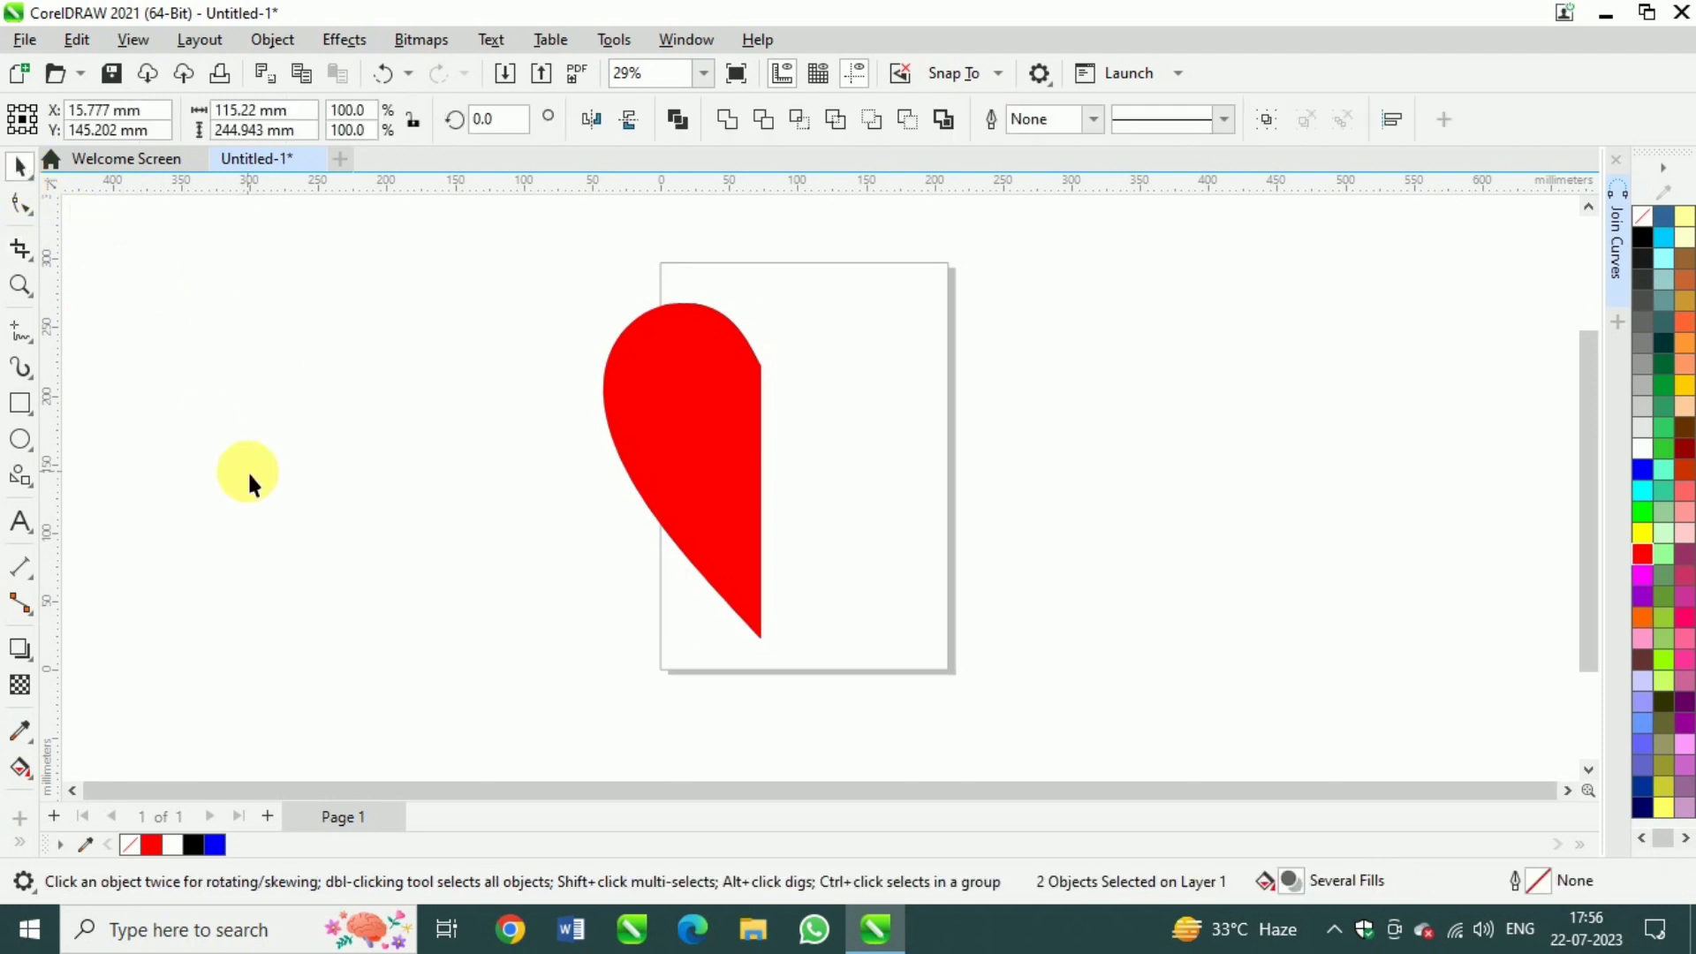
# - Apply a red outline to the red half-heart shape
pyautogui.click(701, 433)
pyautogui.rightClick(1645, 562)
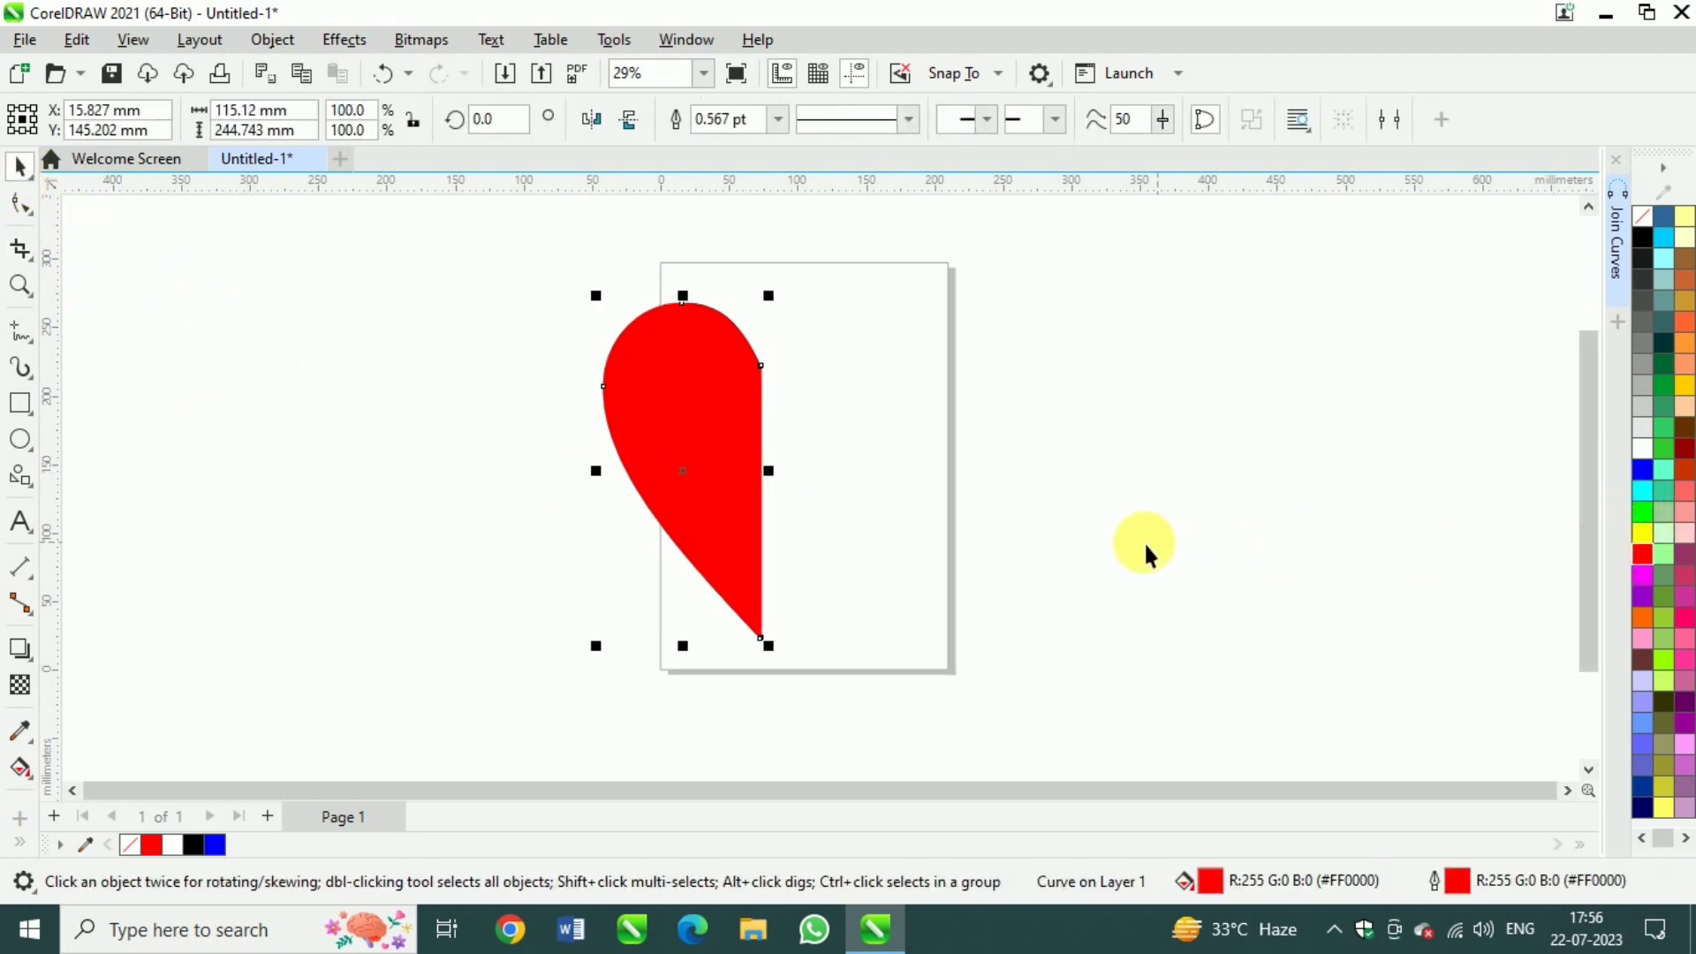
pyautogui.click(1185, 474)
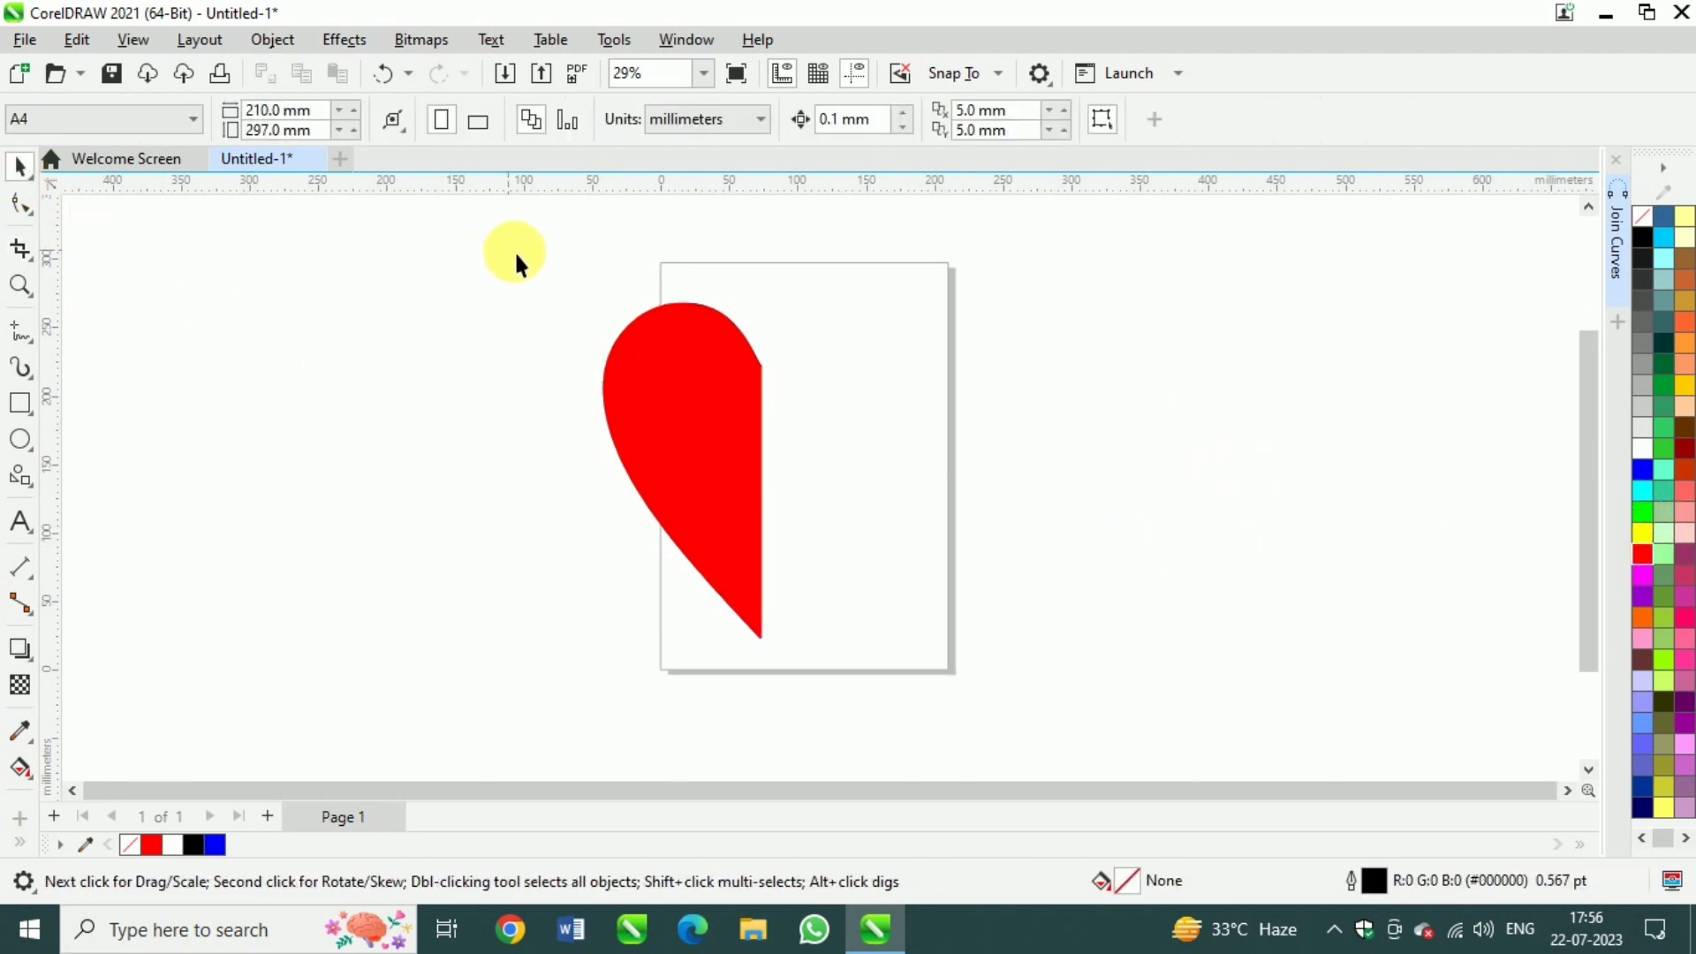
# - Separate the red half-heart from the unfilled outline copy, delete that copy, and place the half-heart over the page's left edge
pyautogui.scroll(6, 619, 221)
pyautogui.scroll(-5, 734, 318)
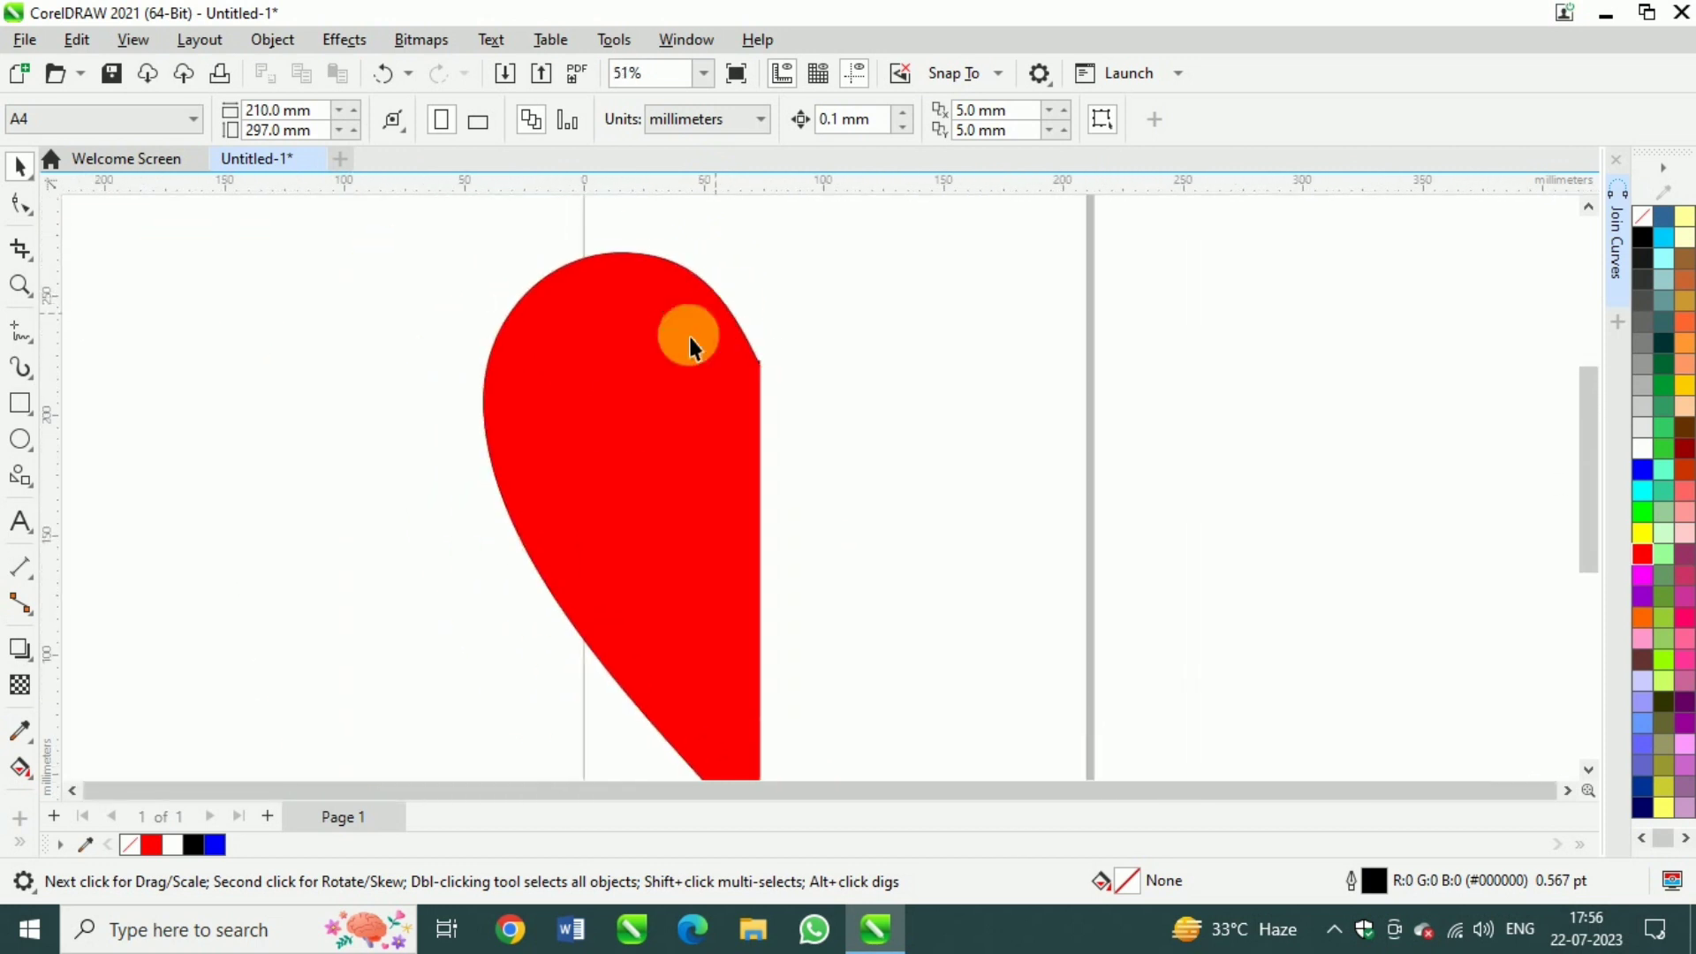
pyautogui.moveTo(689, 345); pyautogui.dragTo(925, 442)
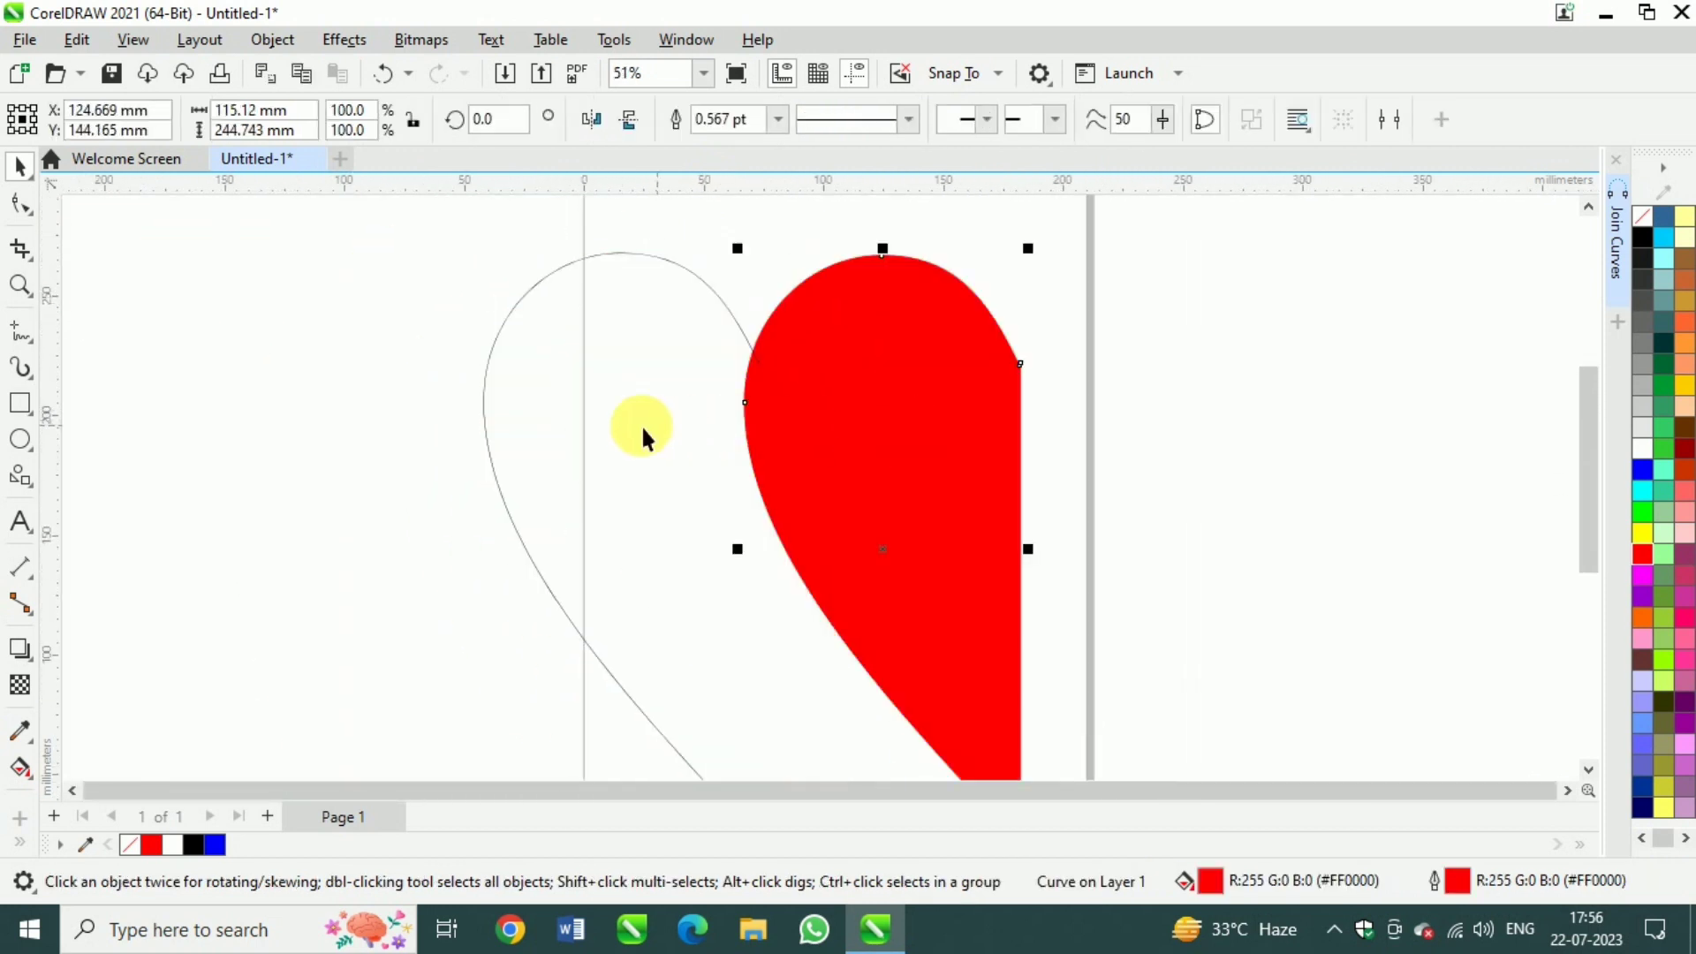
pyautogui.click(661, 263)
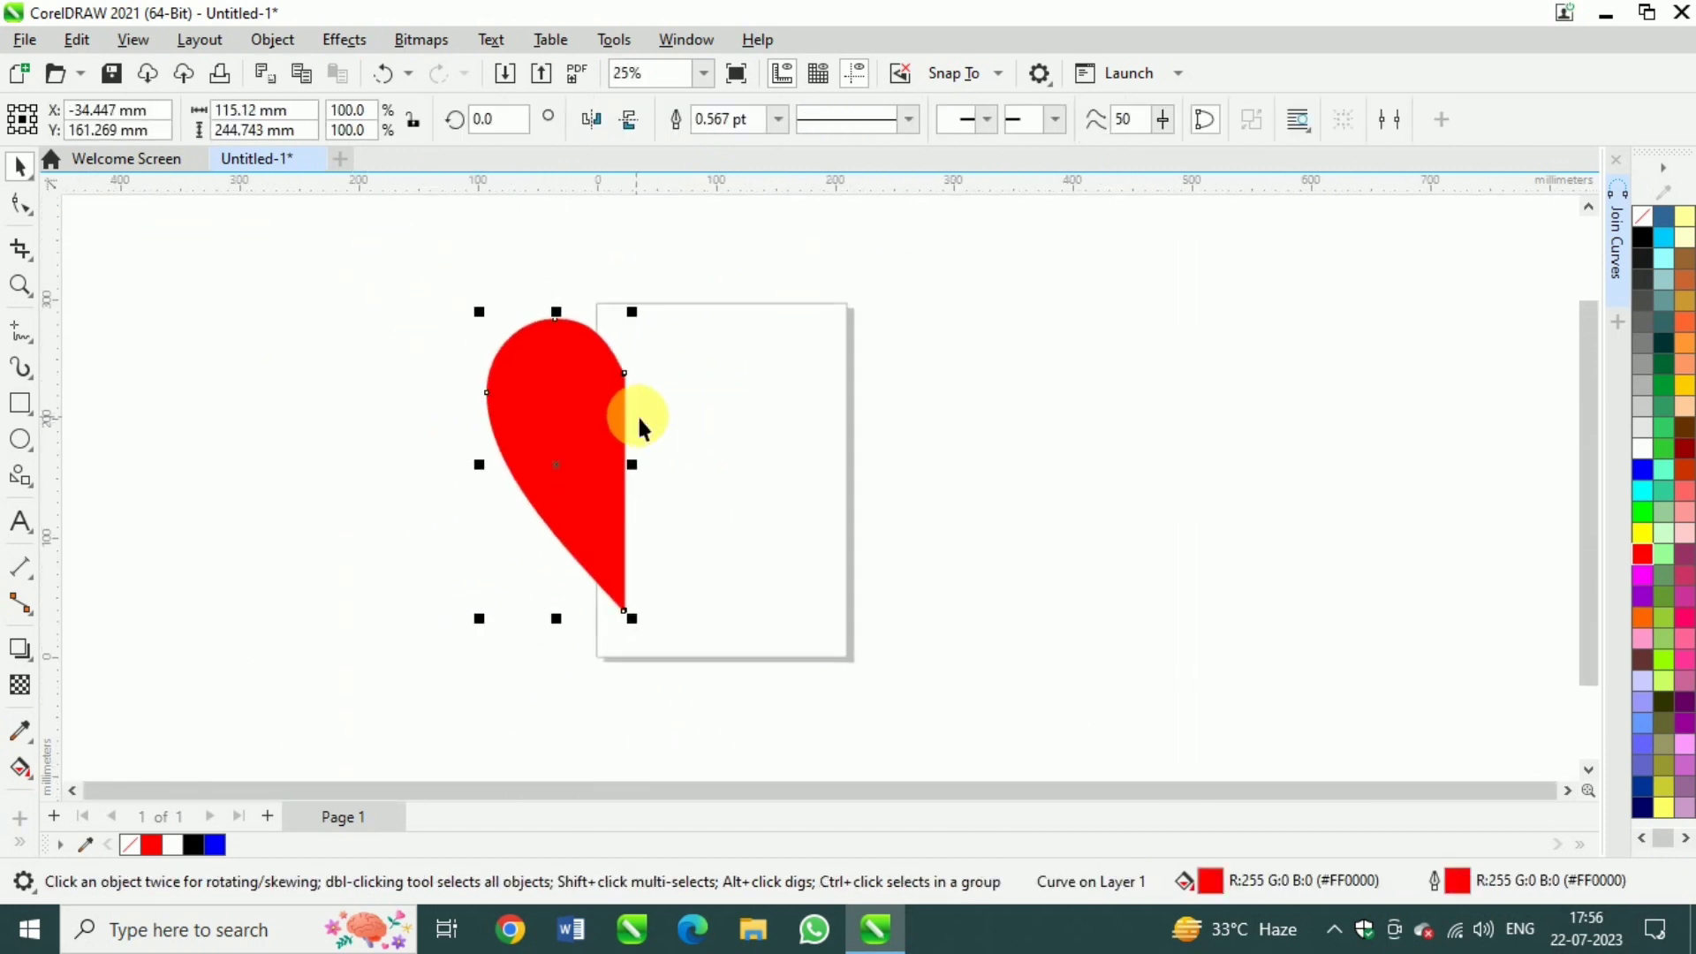
pyautogui.click(575, 441)
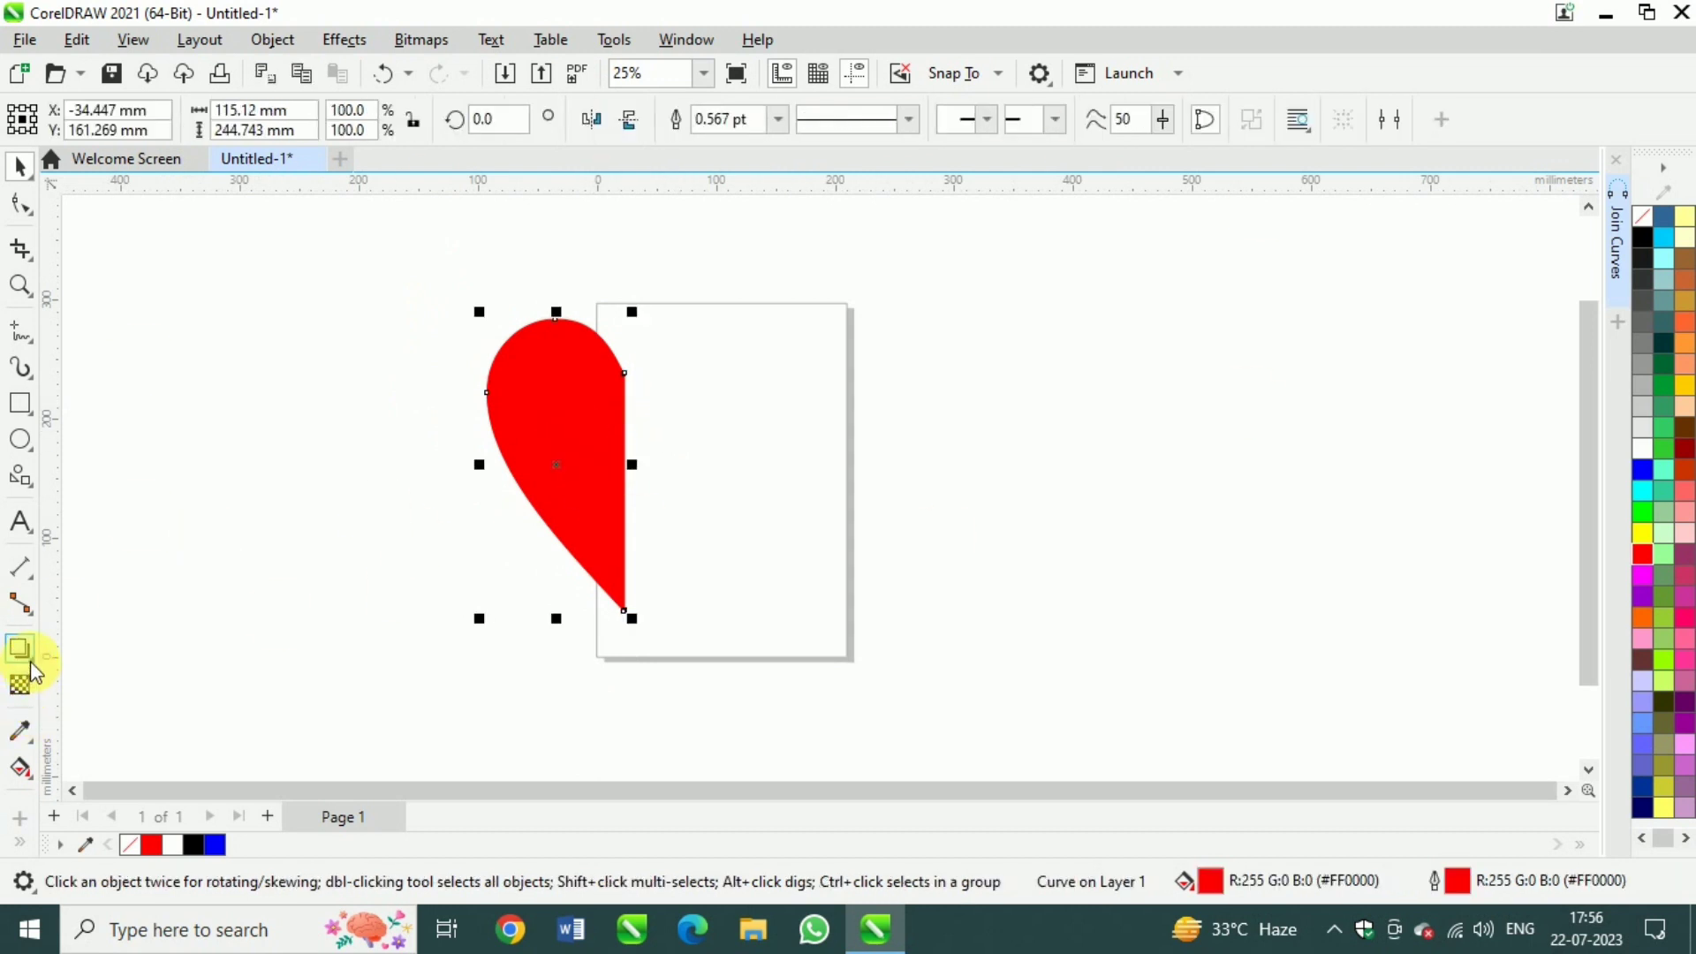
# - Apply a linear fountain fill across the half-heart, with black as the colour at its straight edge
pyautogui.click(19, 767)
pyautogui.moveTo(595, 464); pyautogui.dragTo(464, 451)
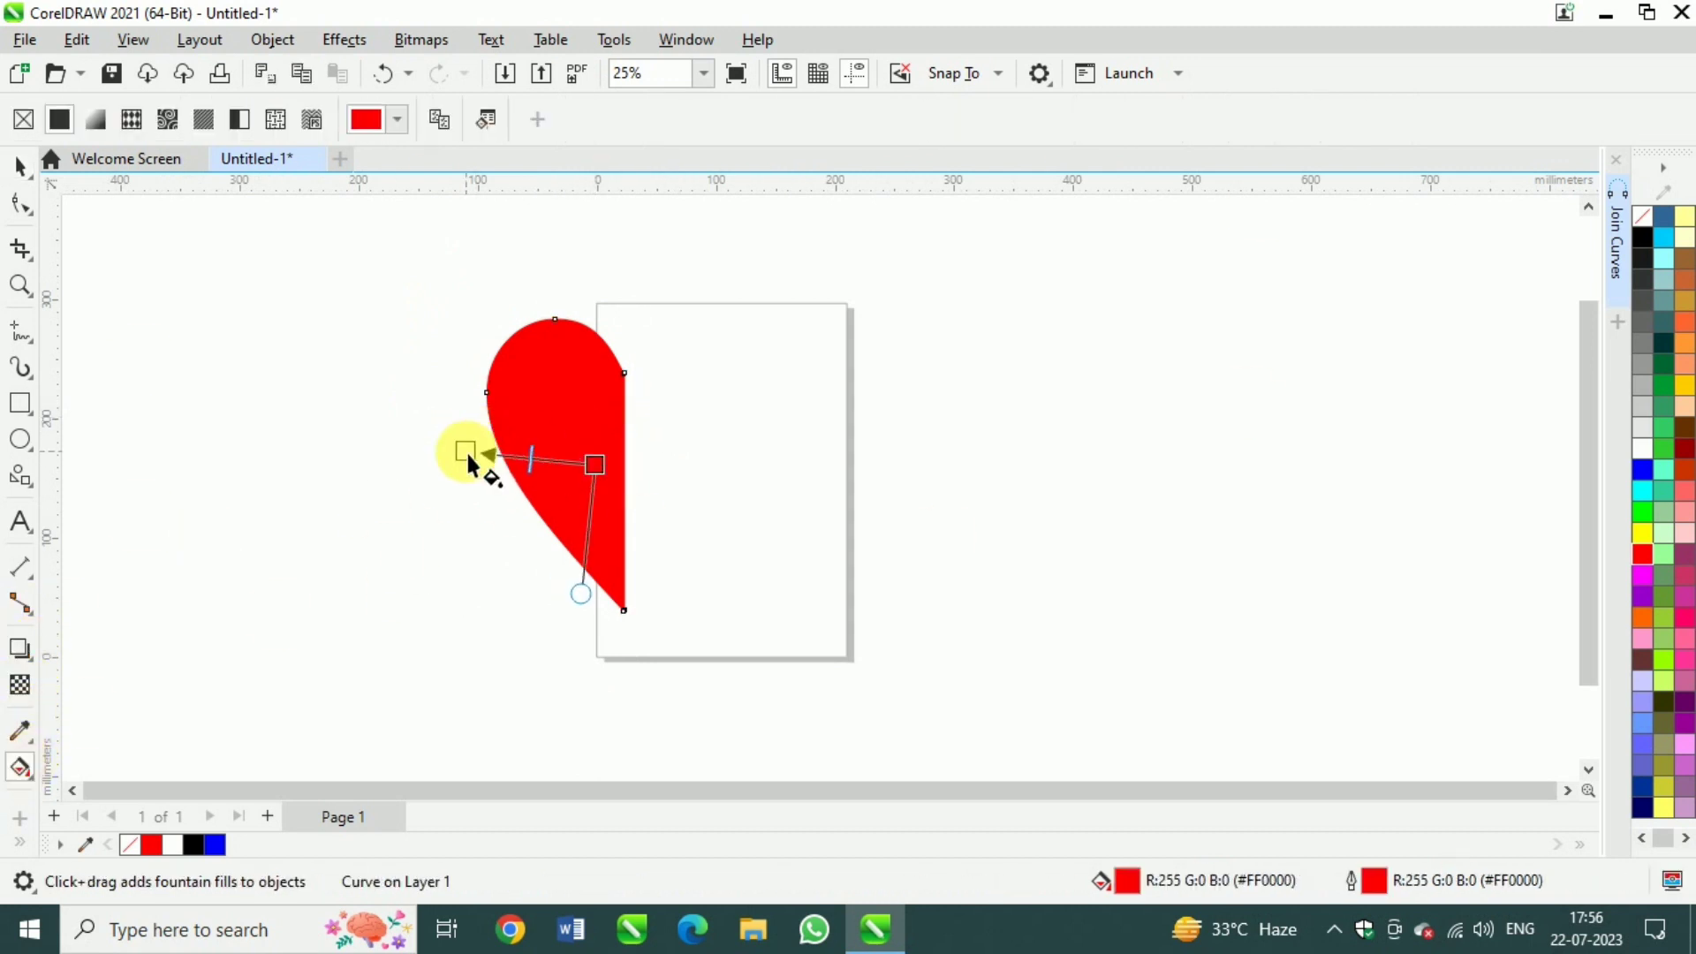
pyautogui.click(596, 464)
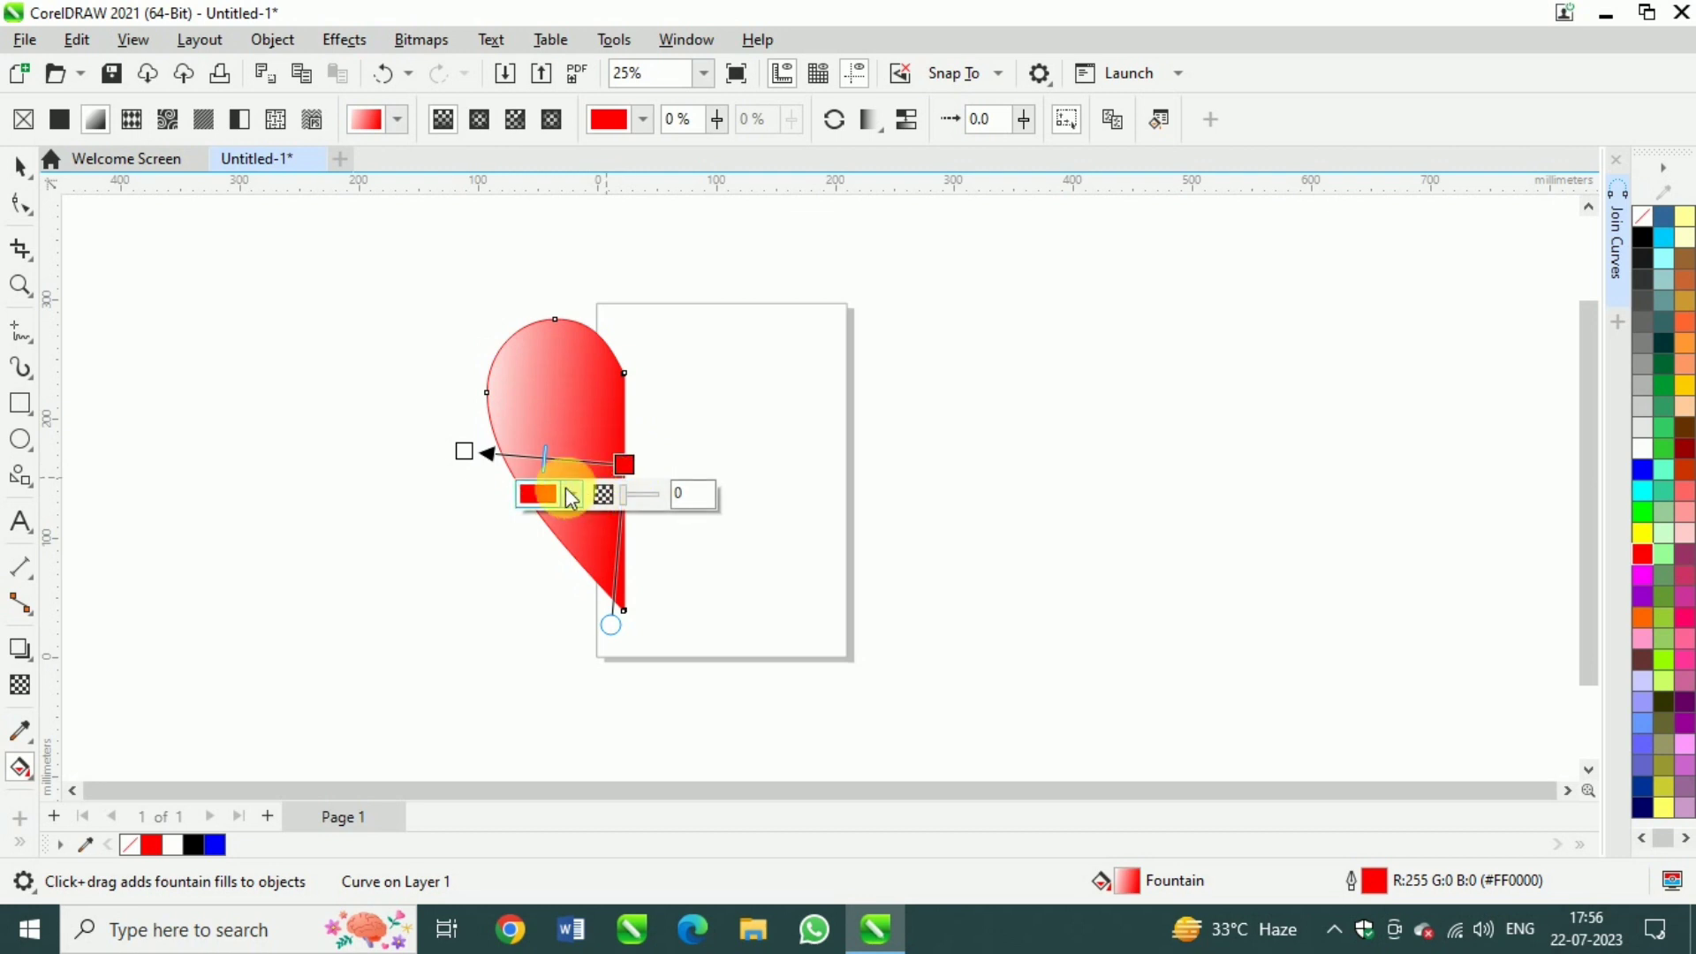
pyautogui.click(575, 494)
pyautogui.click(549, 168)
pyautogui.click(820, 67)
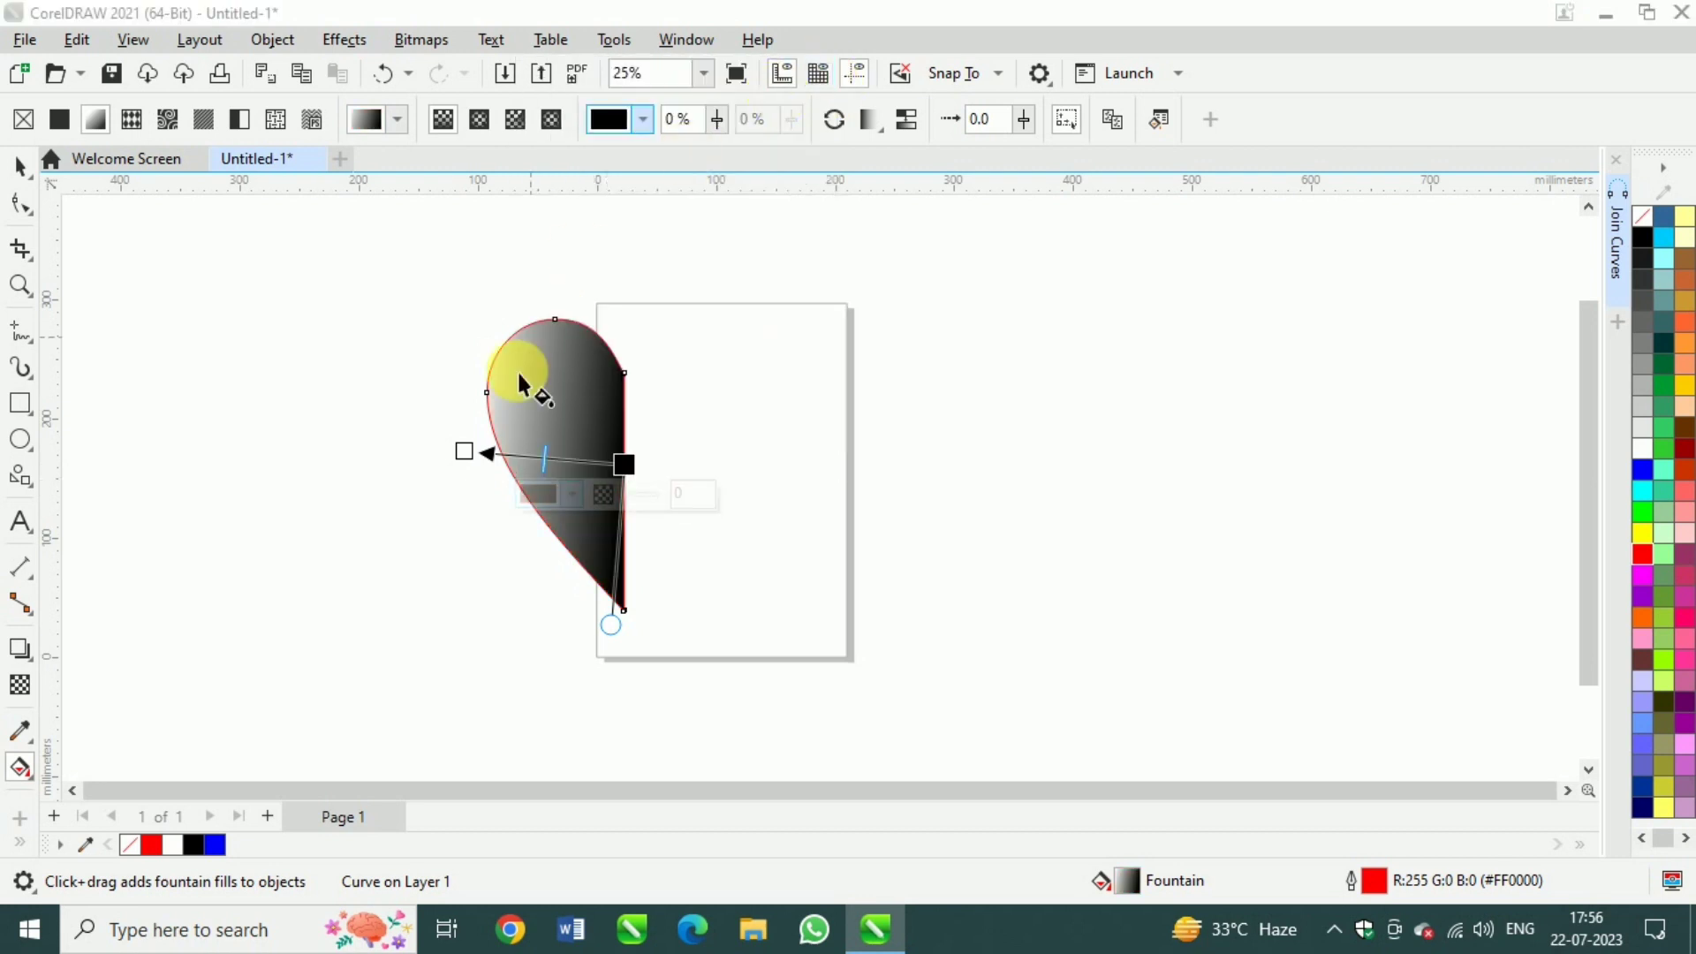
# - Set the fountain fill's outer end colour to red #FF0303 and remove the half-heart's outline
pyautogui.click(463, 451)
pyautogui.click(412, 479)
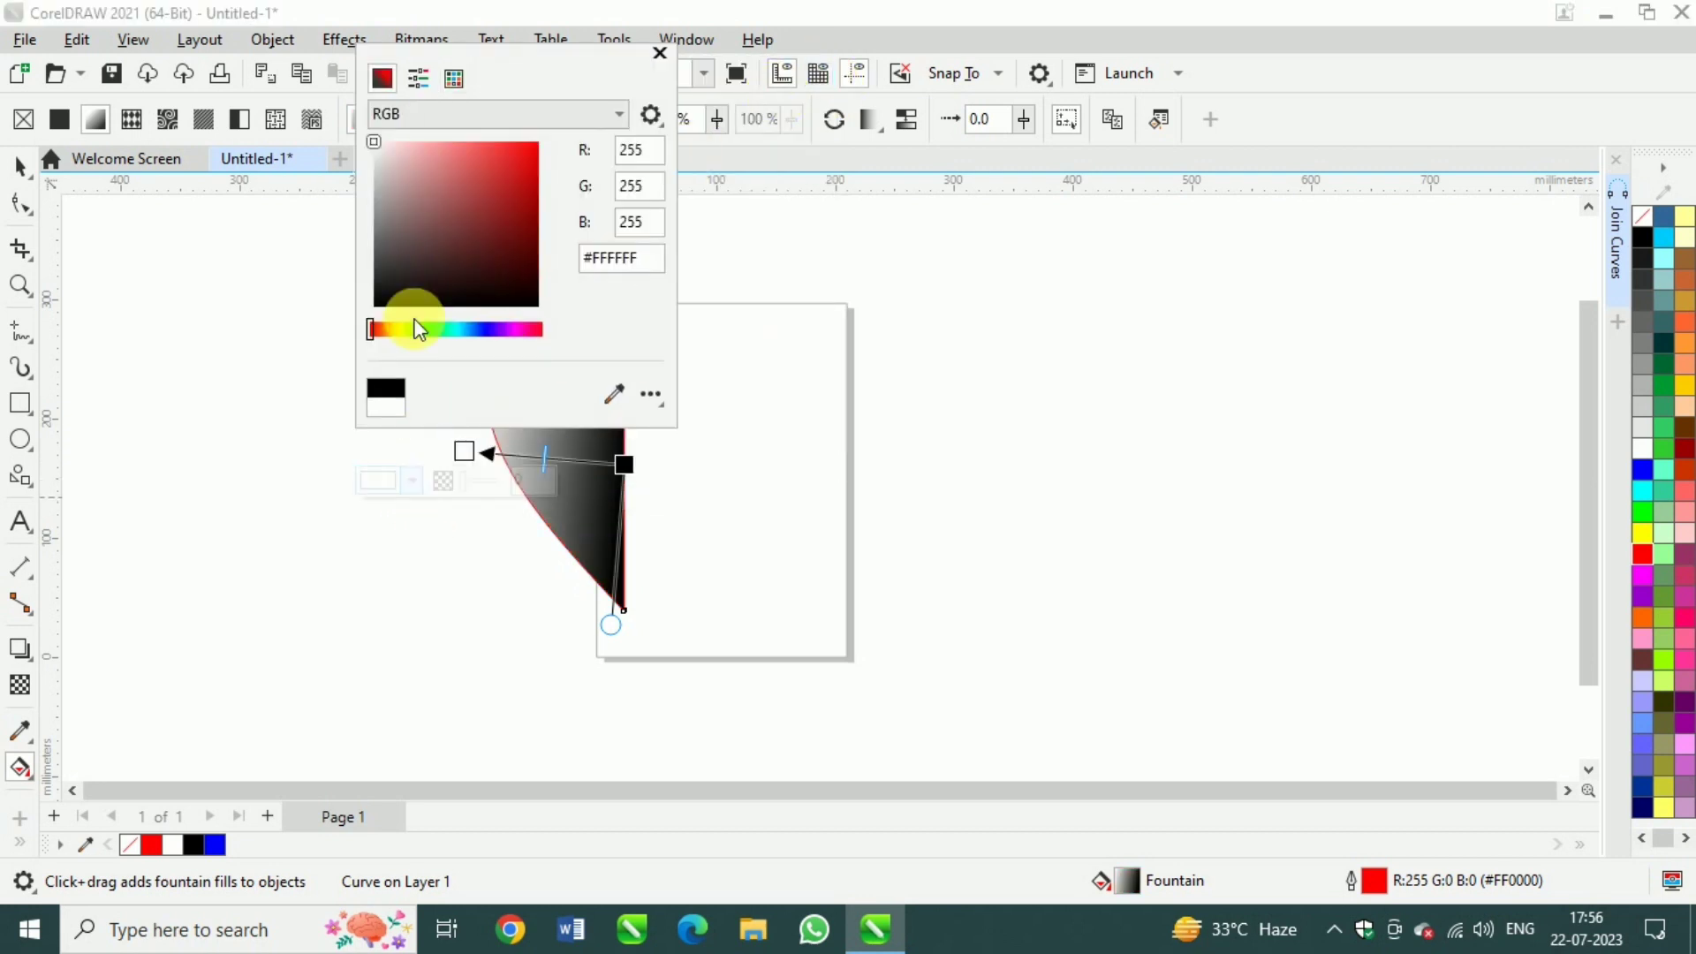
pyautogui.click(537, 143)
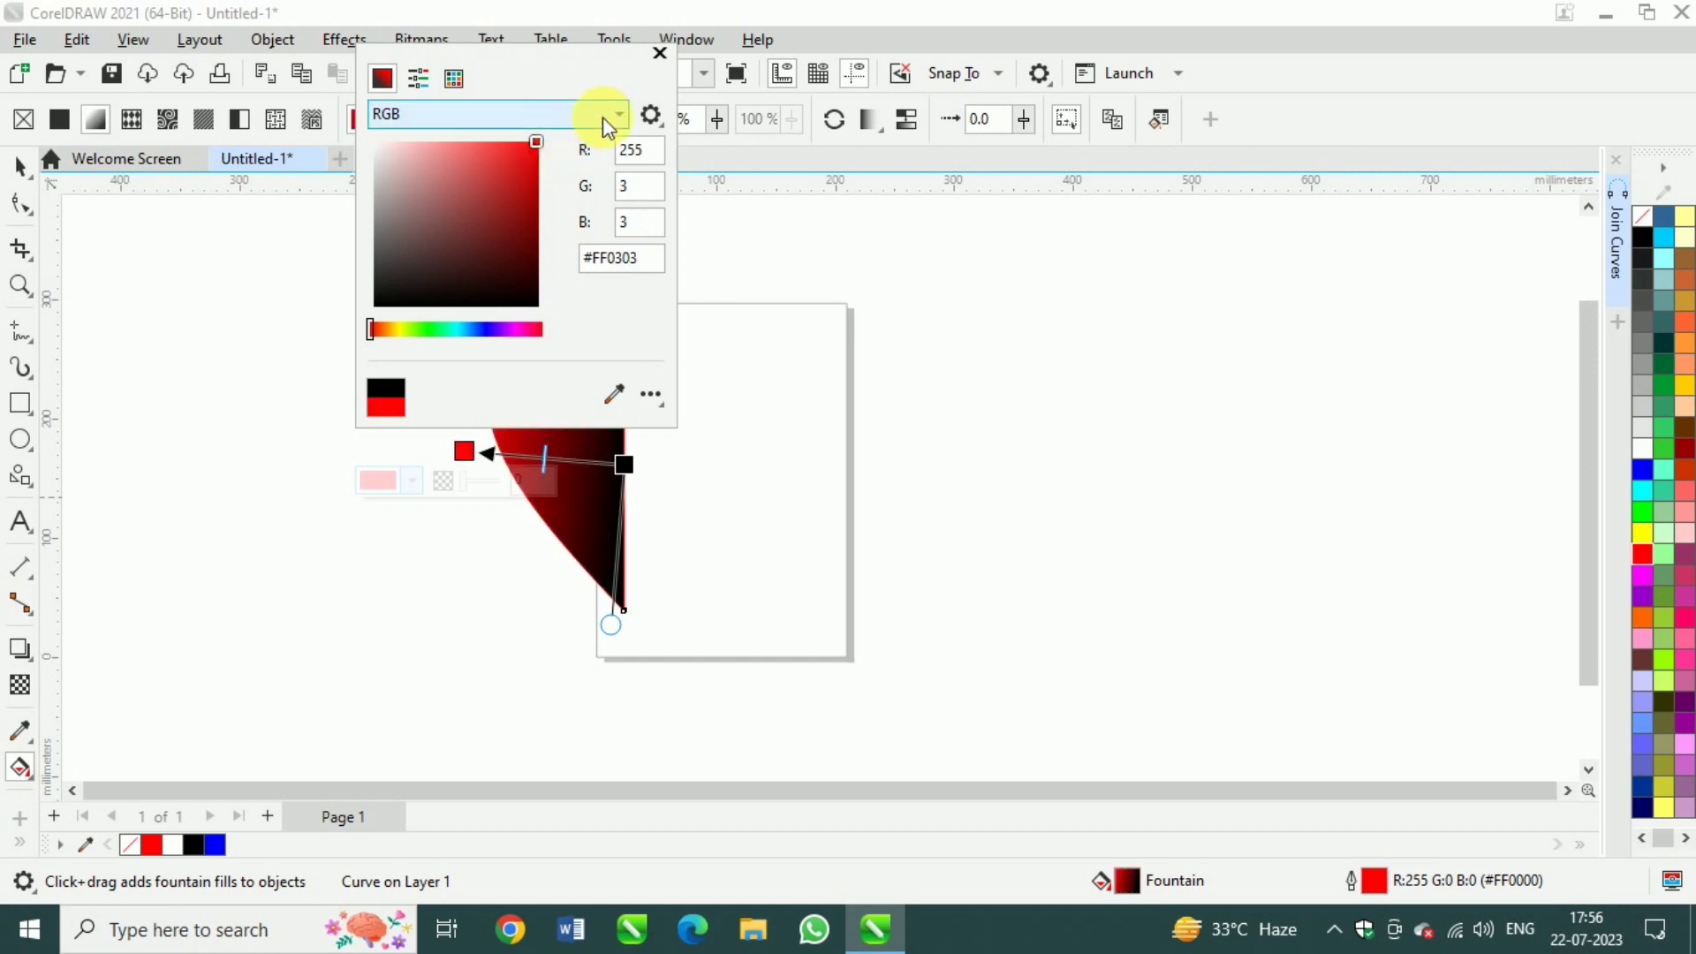
pyautogui.click(659, 53)
pyautogui.click(19, 165)
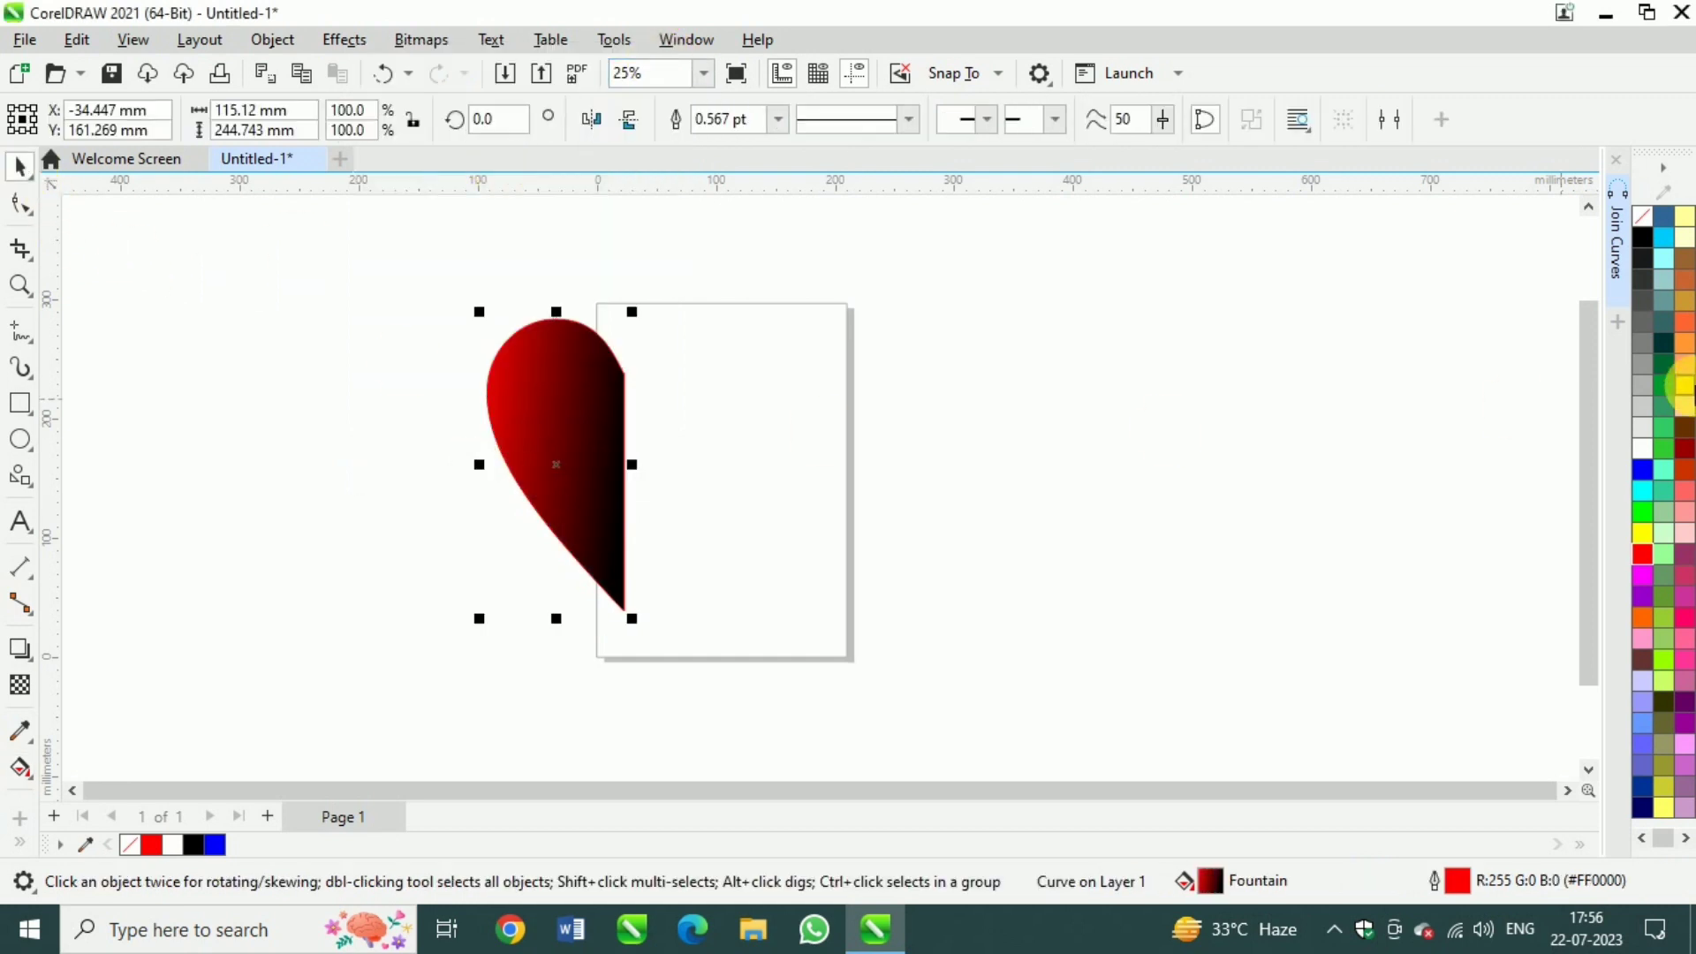
pyautogui.rightClick(1643, 219)
# - Reposition the fountain fill nodes so black lies beyond the straight edge and solid red starts near the shape's middle
pyautogui.click(19, 765)
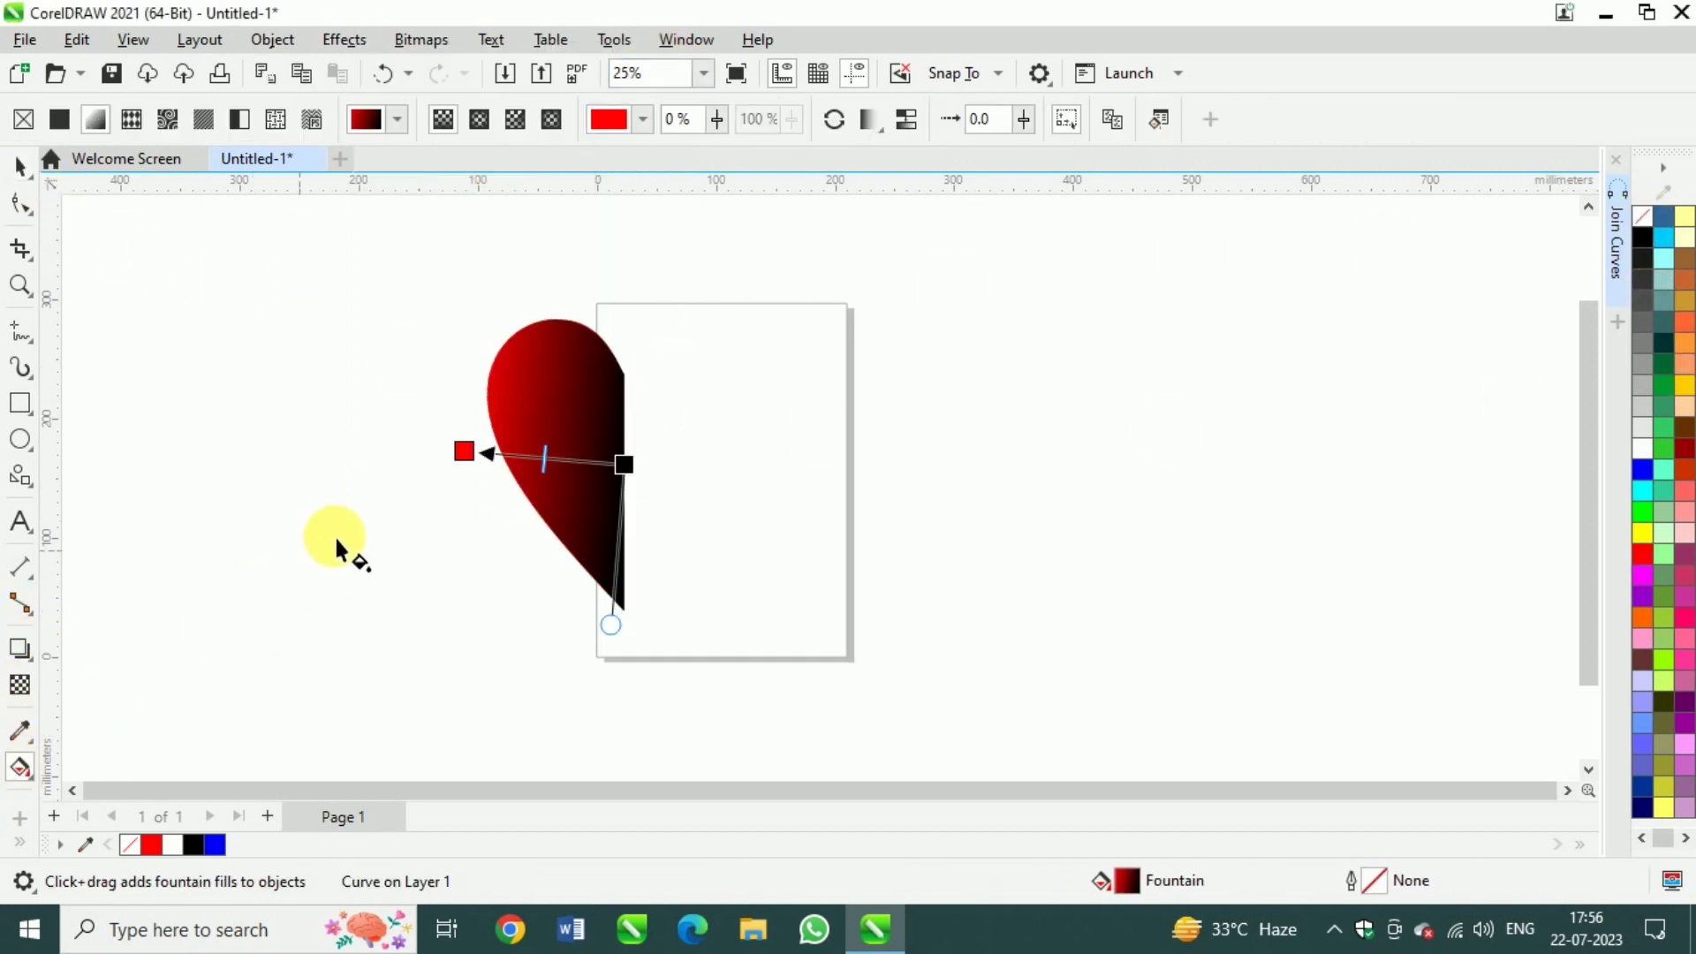
pyautogui.moveTo(624, 464); pyautogui.dragTo(701, 451)
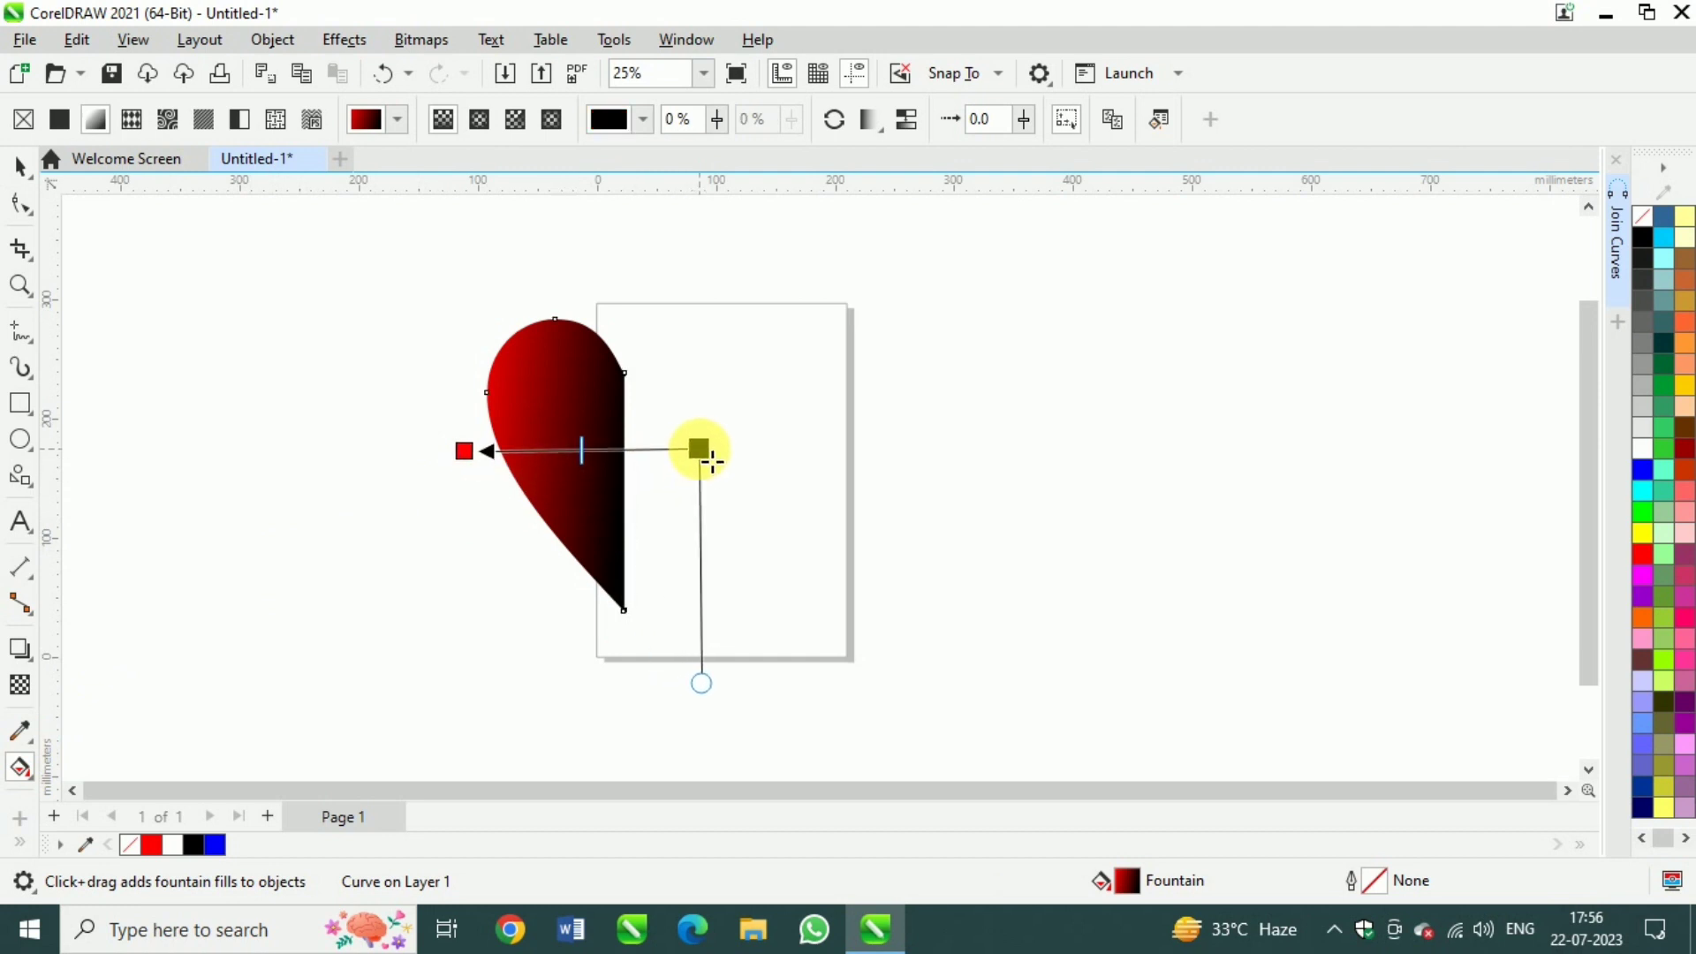
pyautogui.moveTo(465, 453); pyautogui.dragTo(579, 458)
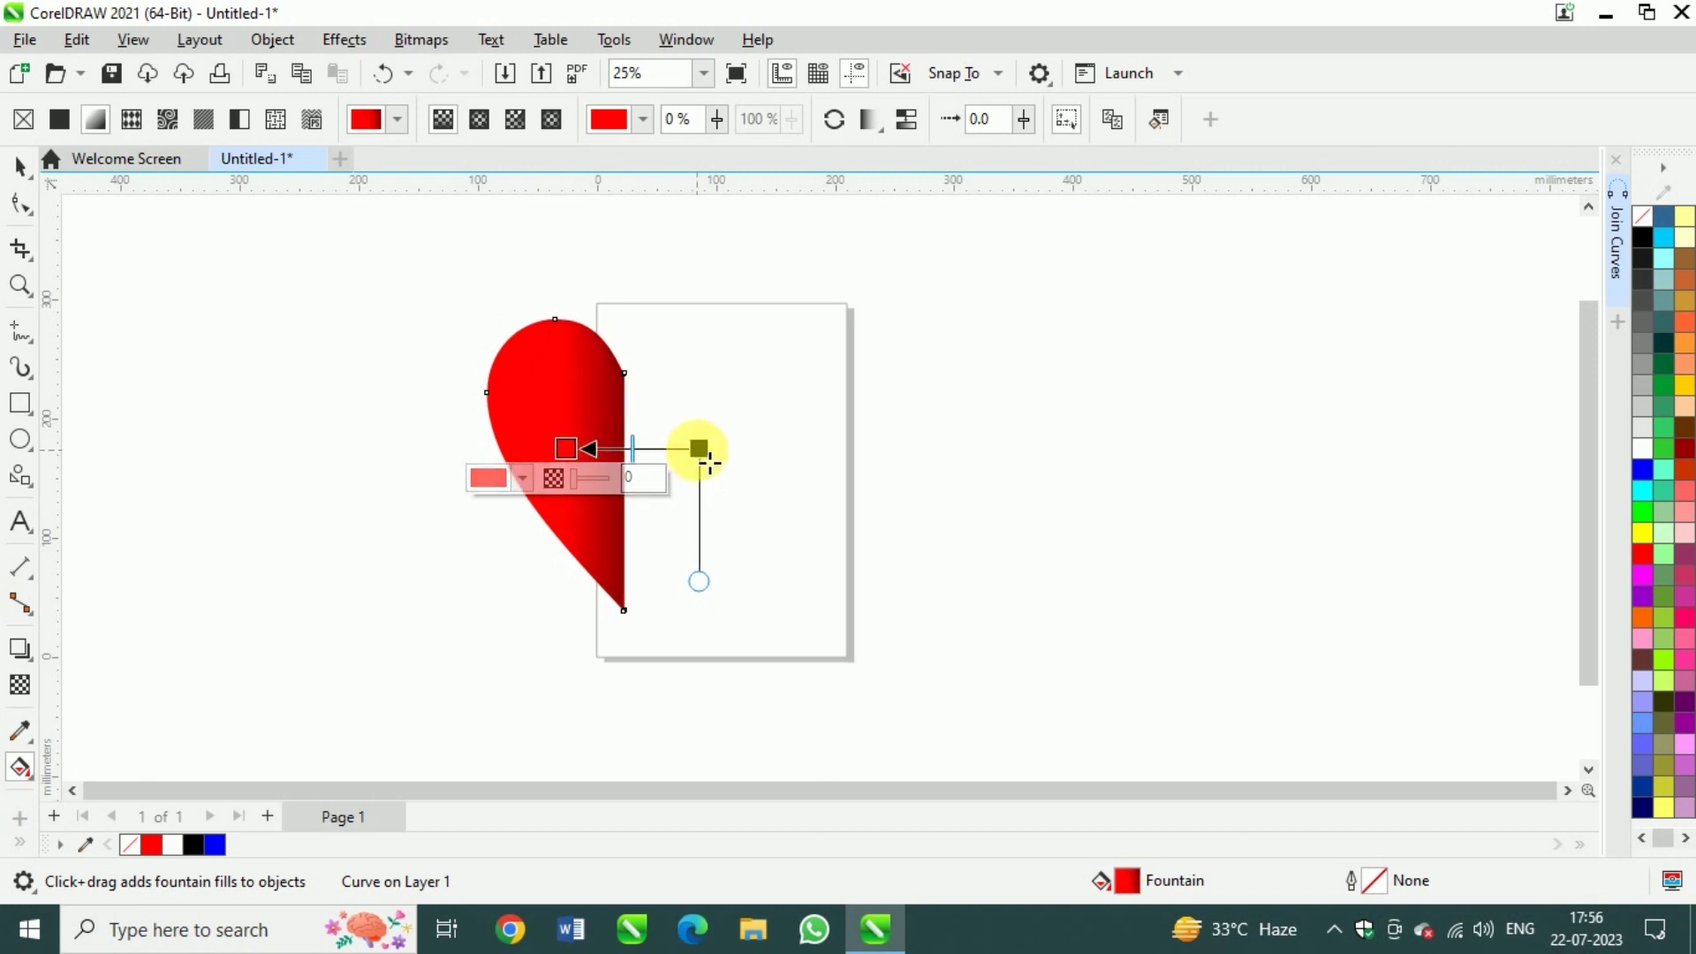
pyautogui.moveTo(709, 461); pyautogui.dragTo(694, 462)
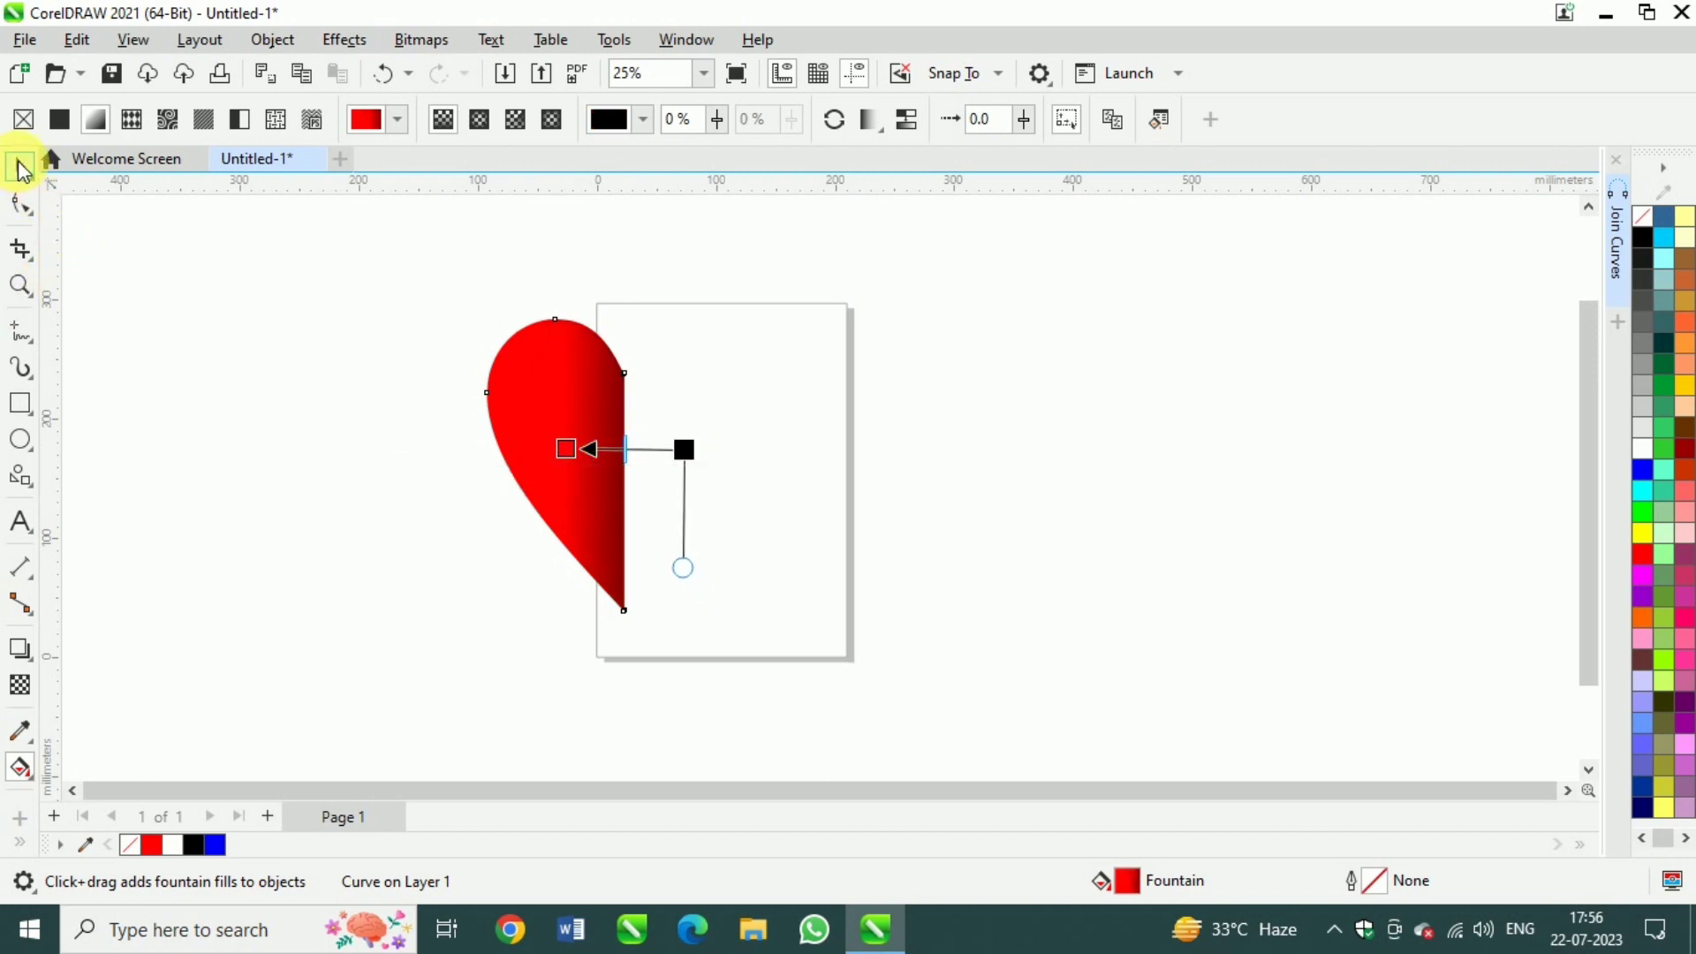
pyautogui.click(24, 162)
pyautogui.click(343, 439)
pyautogui.scroll(5, 573, 399)
pyautogui.scroll(-7, 574, 398)
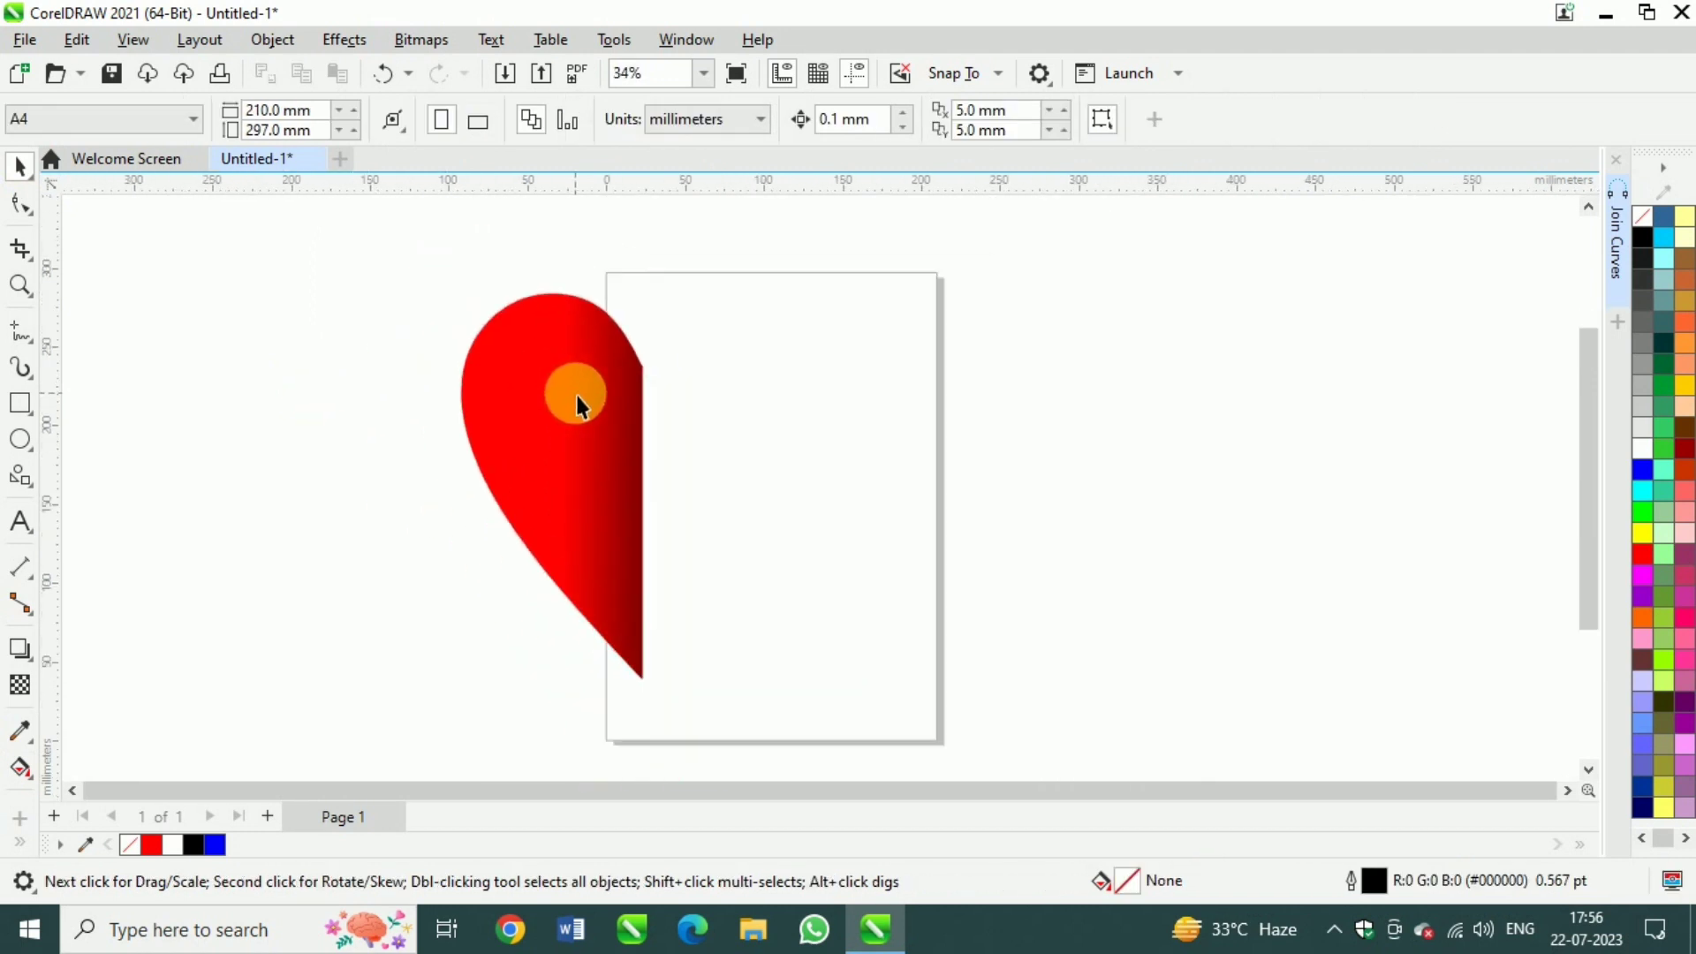
# - Add a drop shadow to the half-heart, offset about -6.5 mm horizontally and 1.3 mm vertically
pyautogui.click(569, 407)
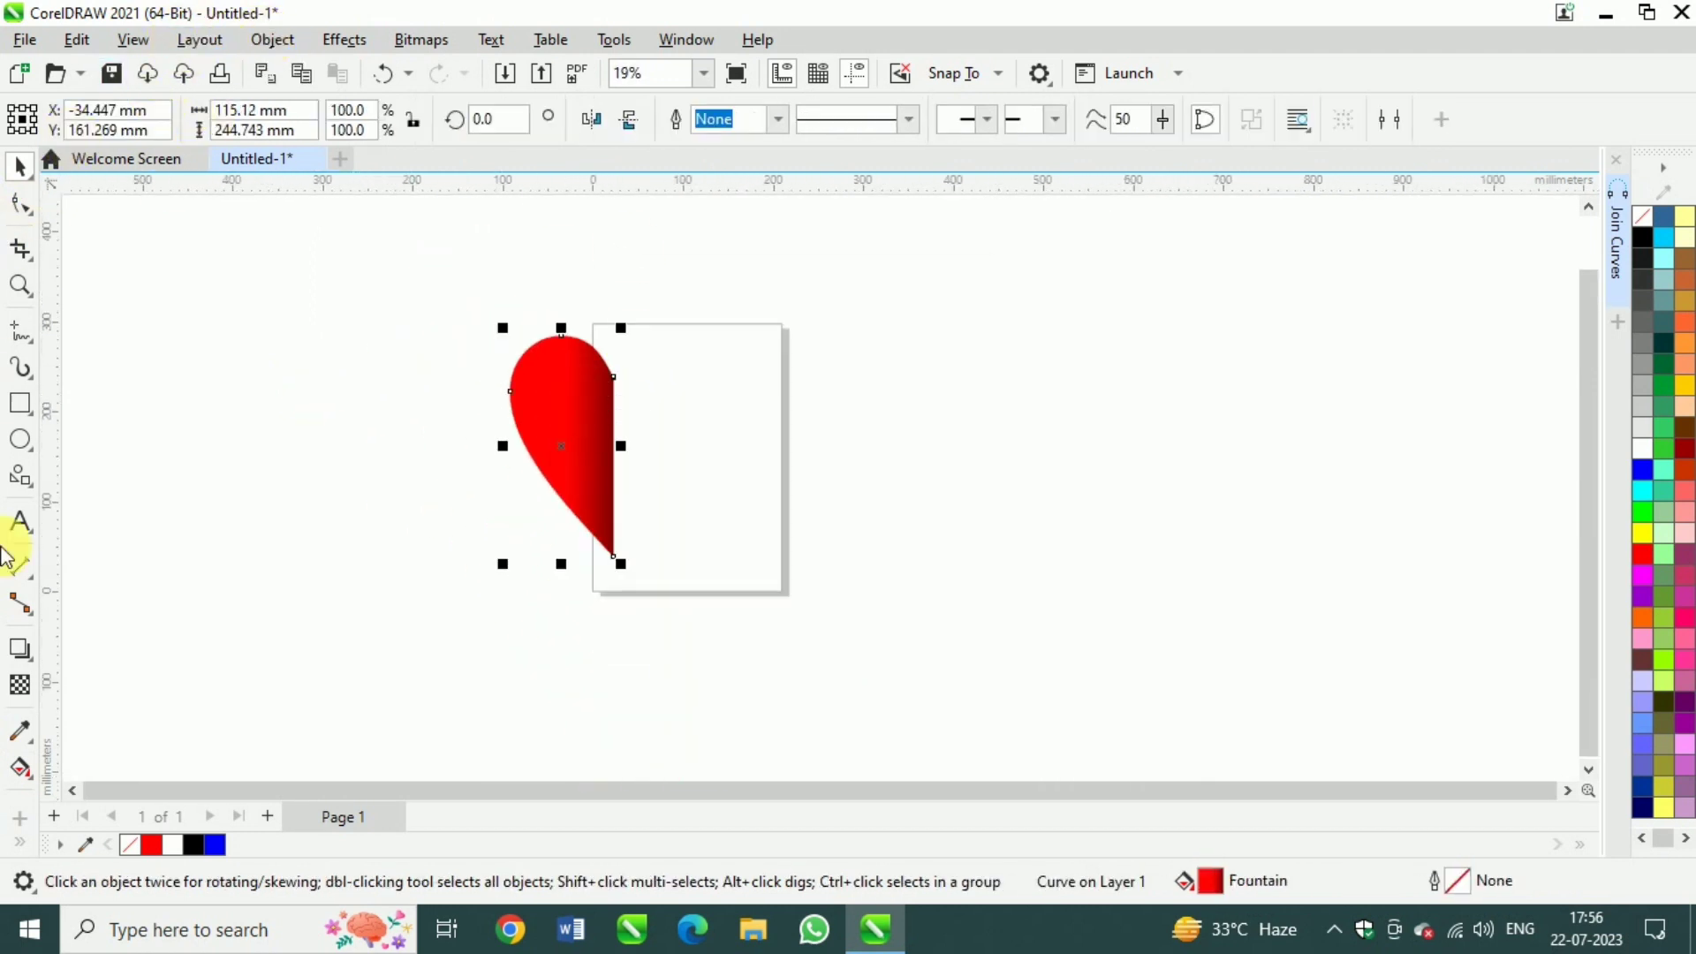
pyautogui.click(17, 659)
pyautogui.moveTo(561, 446); pyautogui.dragTo(506, 439)
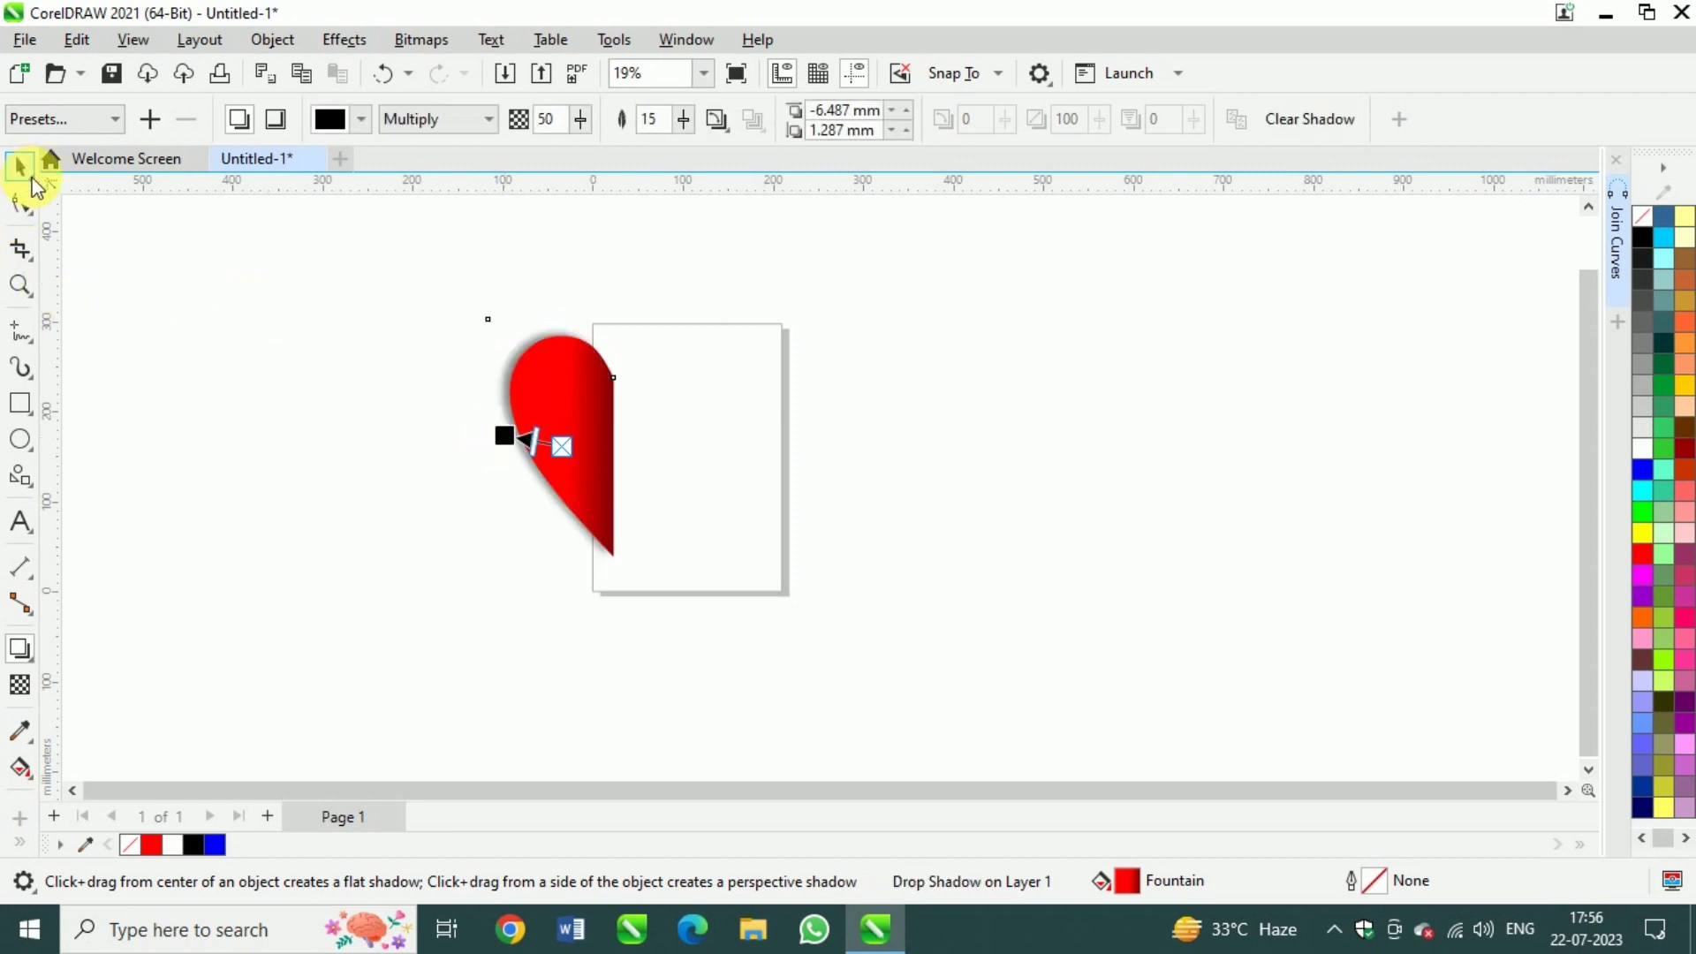
pyautogui.click(21, 168)
# - Enlarge the shadowed half-heart to about 163.7% and move it beside the page's left edge
pyautogui.click(521, 477)
pyautogui.moveTo(643, 584); pyautogui.dragTo(778, 696)
pyautogui.moveTo(648, 536); pyautogui.dragTo(522, 484)
pyautogui.click(689, 461)
pyautogui.click(472, 478)
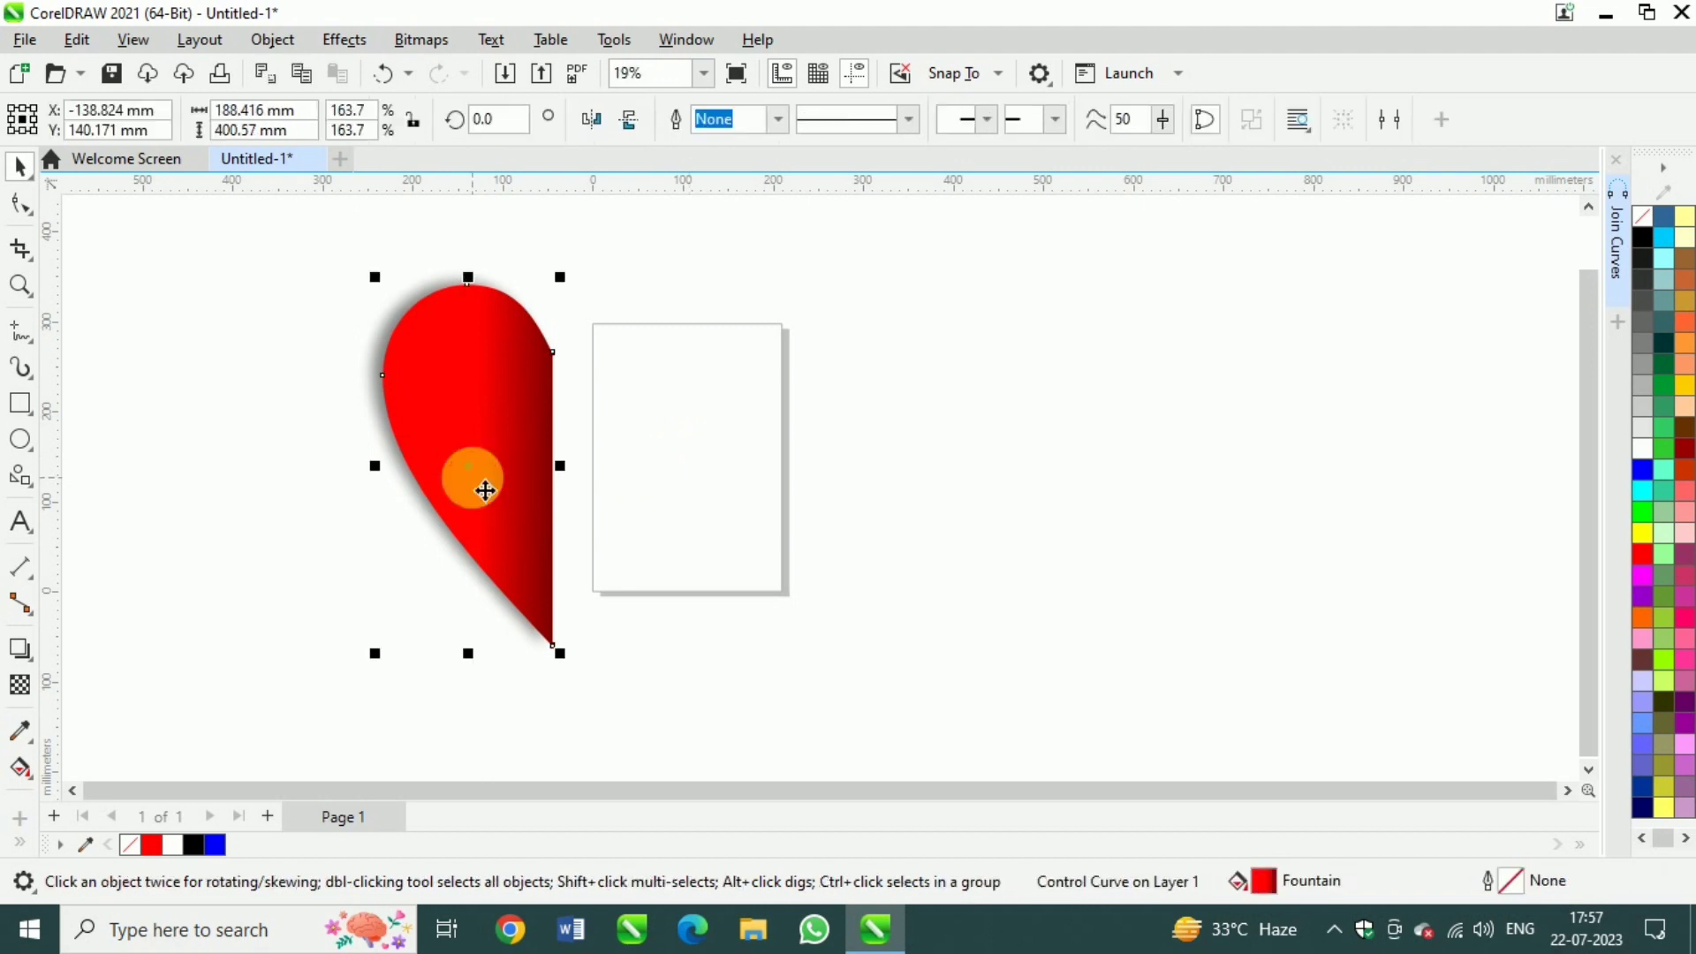
# - Create a horizontally mirrored copy of the half-heart against its straight edge to complete the heart, nudging it about 0.2 mm outward
pyautogui.moveTo(380, 477); pyautogui.dragTo(633, 536)
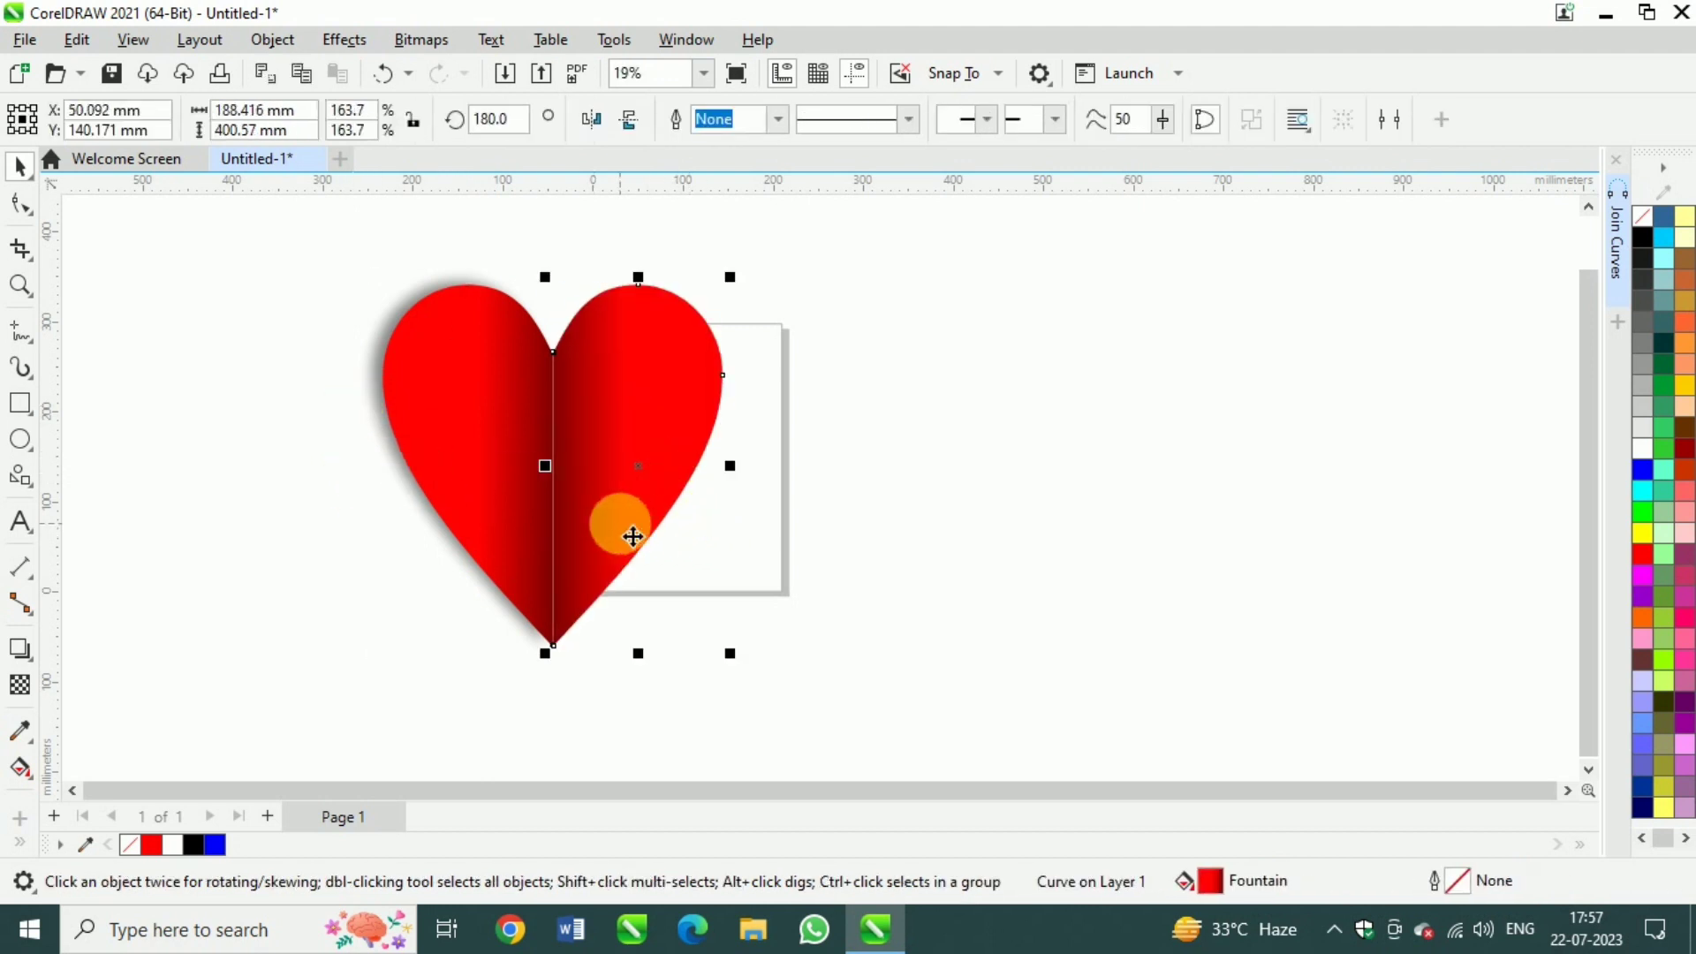
pyautogui.click(780, 532)
pyautogui.click(555, 463)
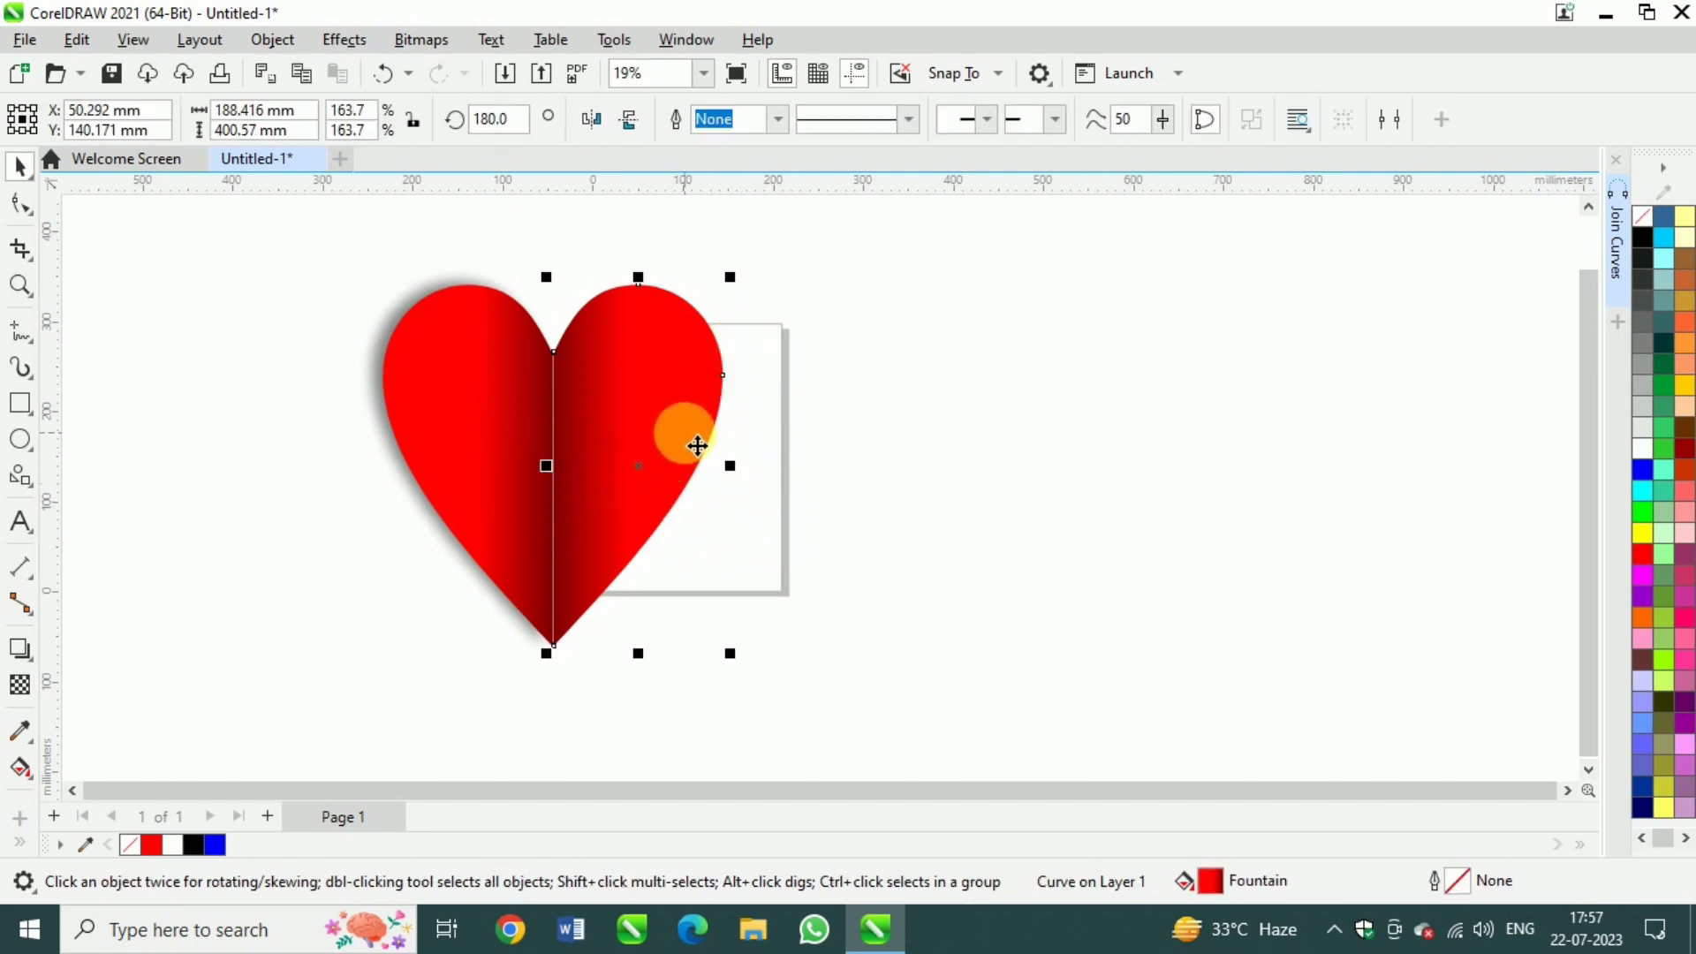
pyautogui.click(543, 486)
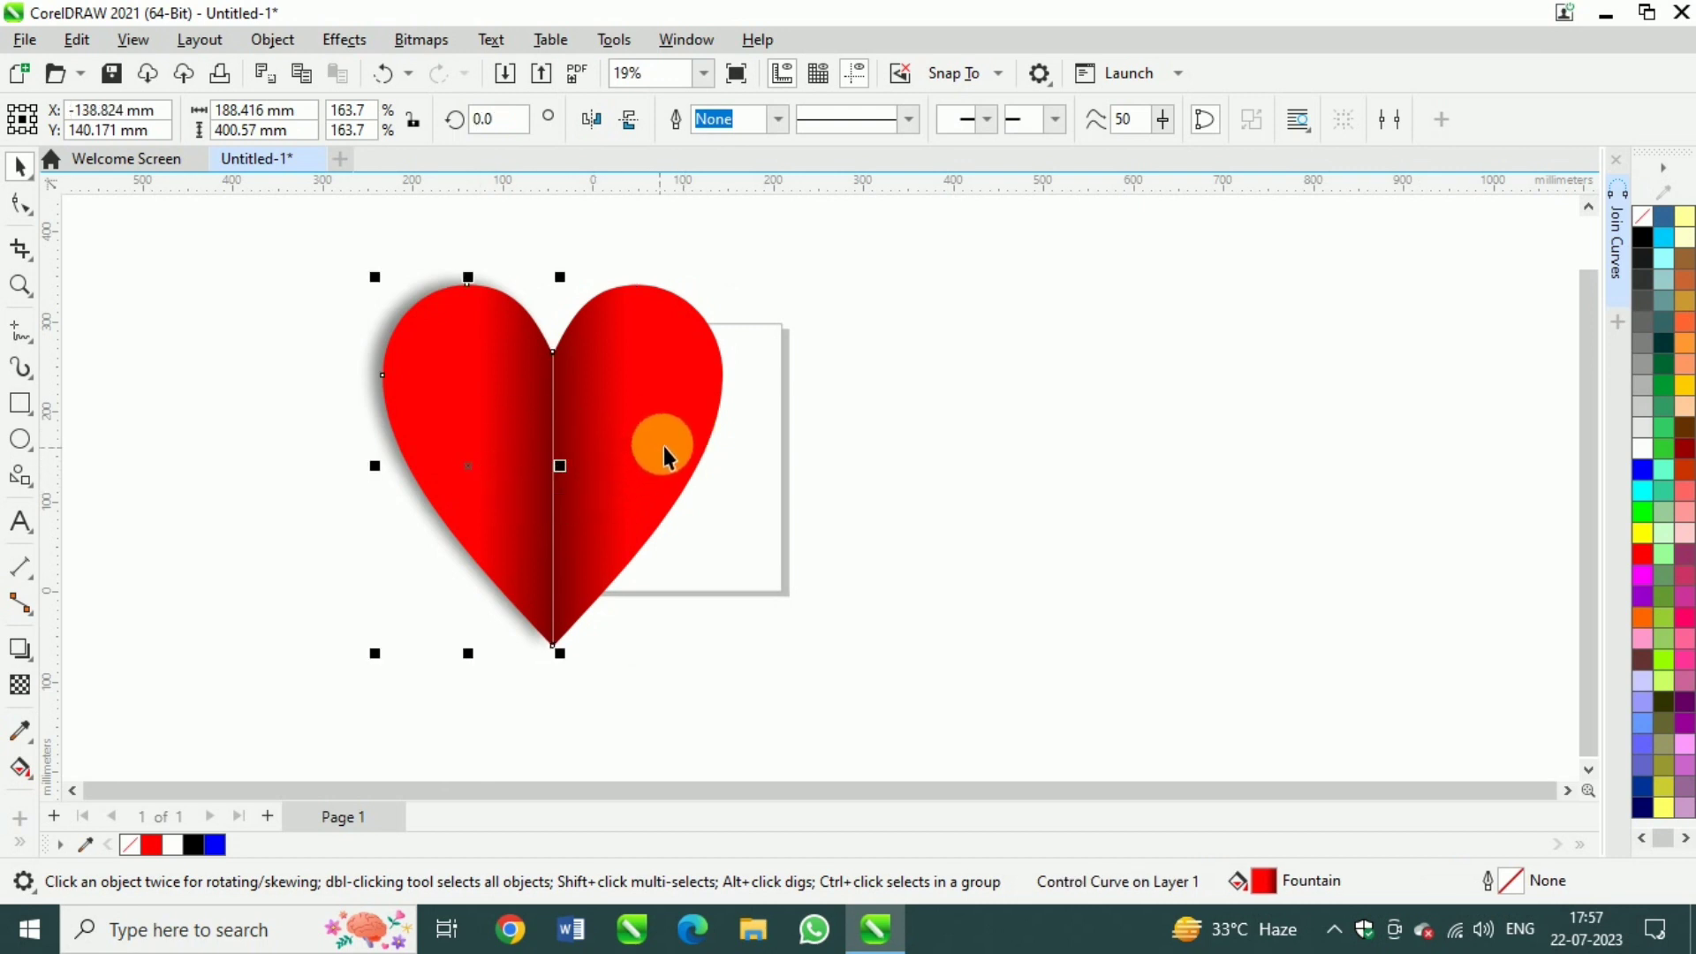
# - Enlarge the mirrored right half to about 192.5% and delete the original left half
pyautogui.click(665, 449)
pyautogui.moveTo(731, 278); pyautogui.dragTo(872, 214)
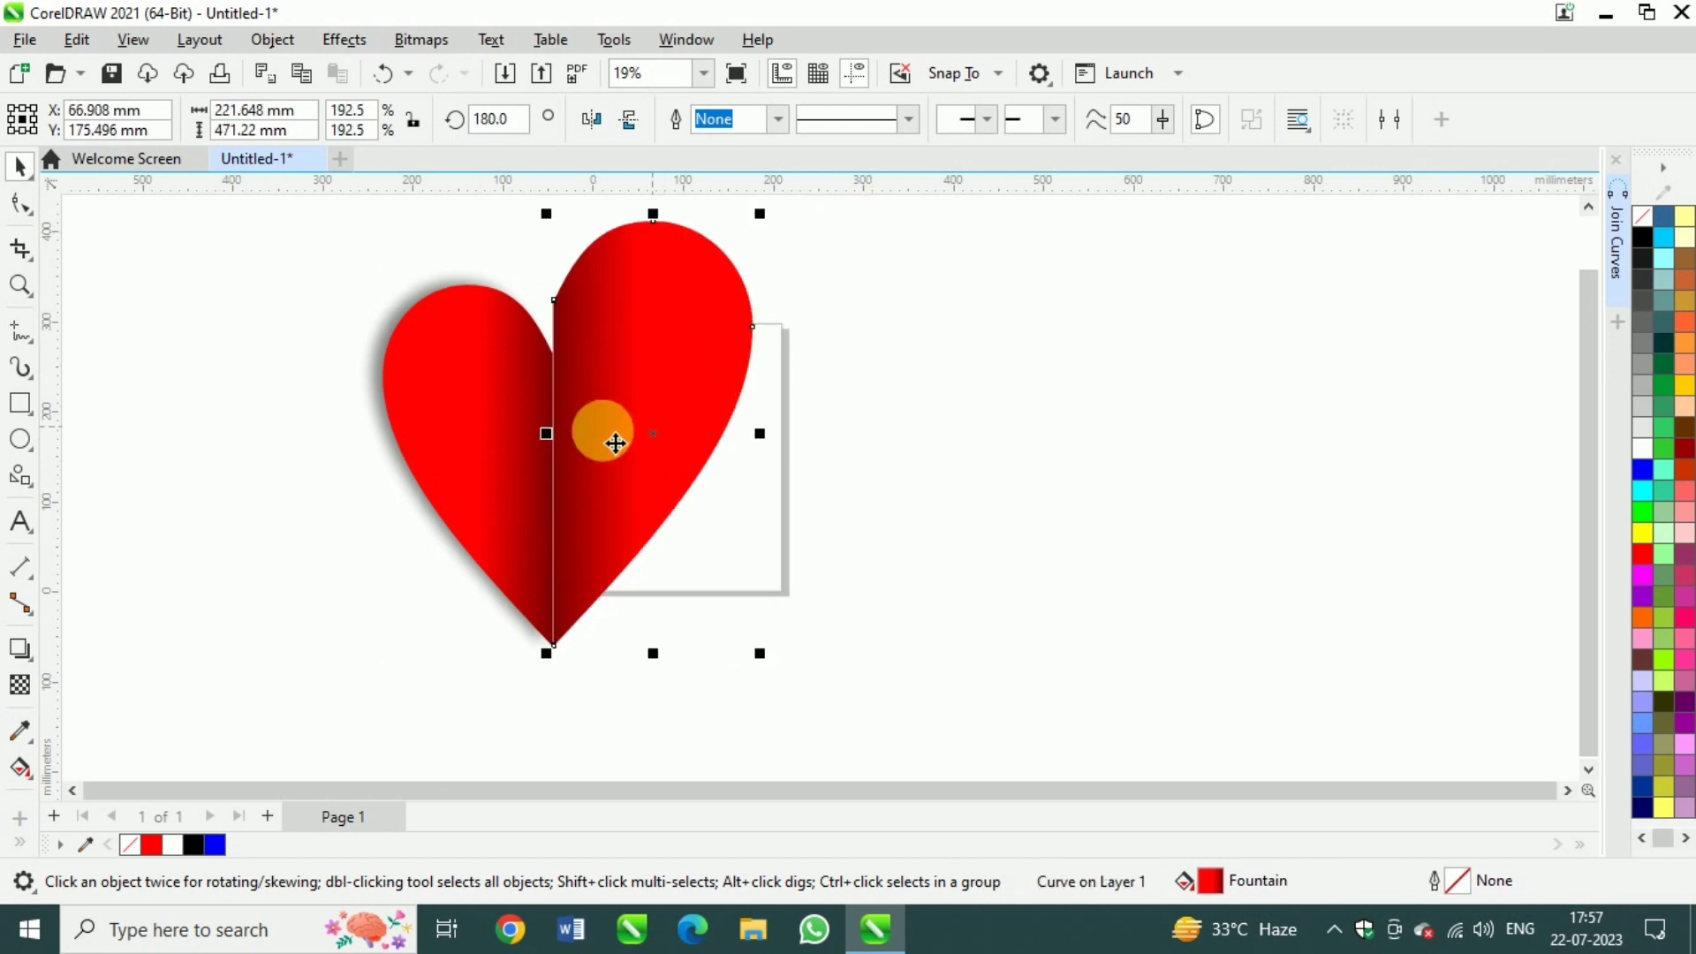
pyautogui.click(460, 446)
pyautogui.press('Delete')
# - Create two progressively narrower copies of the right half along its straight edge, filling the middle one white and the innermost red
pyautogui.click(662, 400)
pyautogui.scroll(-1, 757, 435)
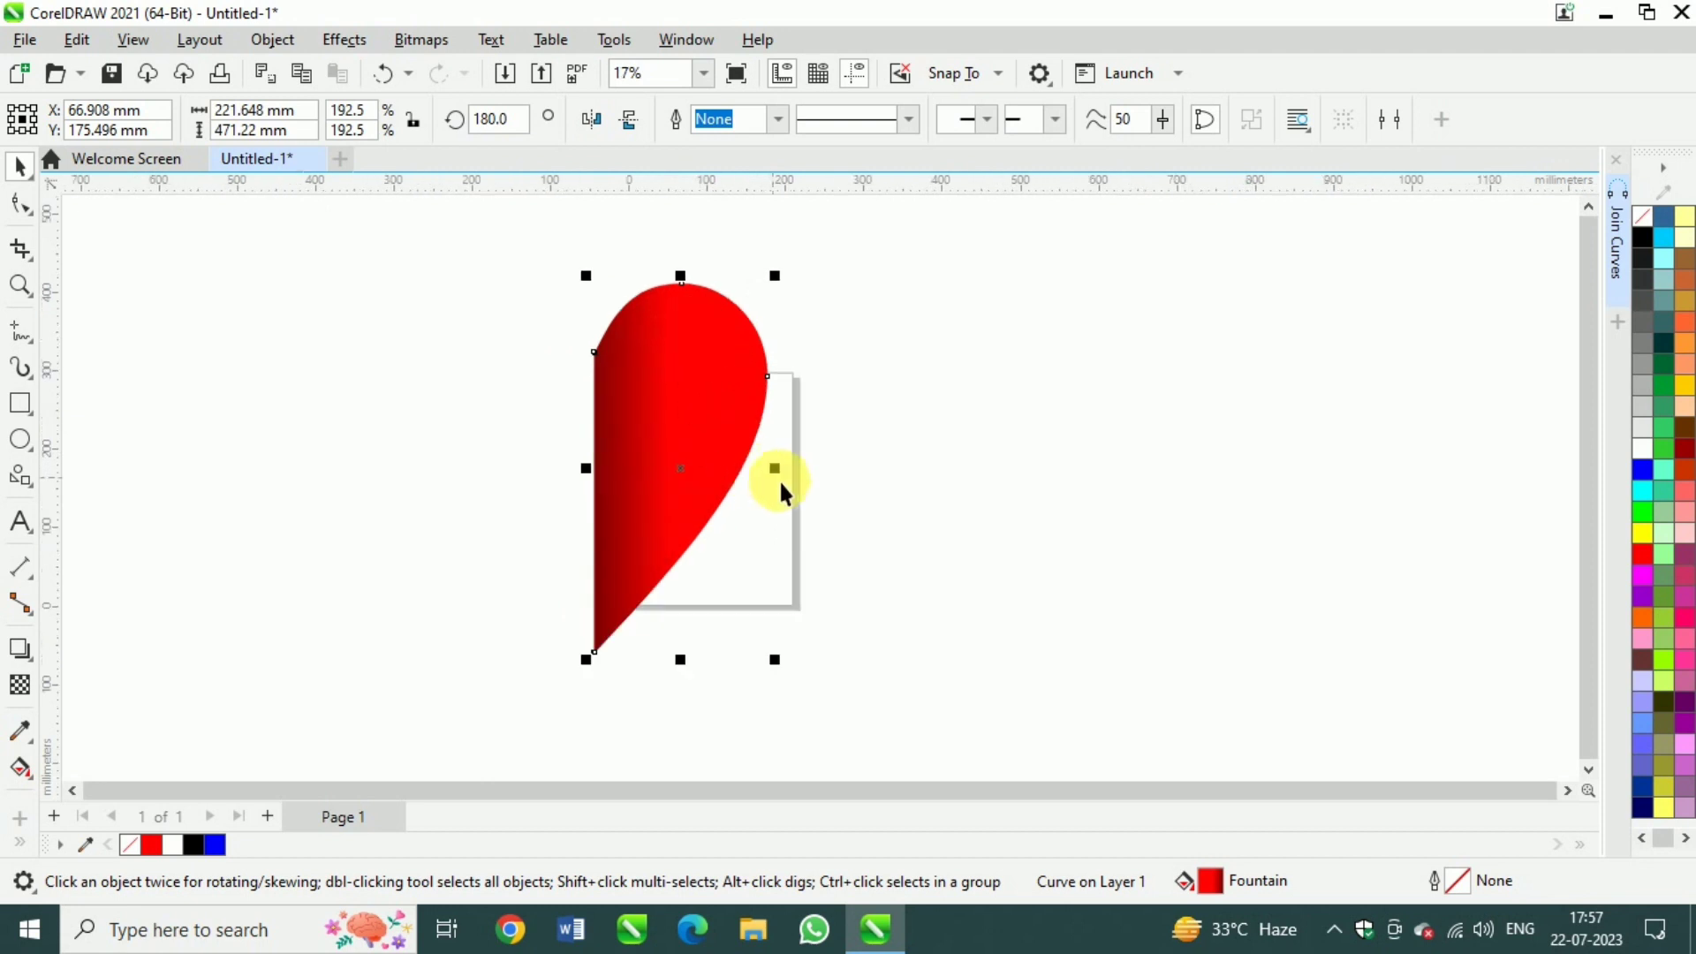
pyautogui.moveTo(775, 275); pyautogui.dragTo(765, 296)
pyautogui.hotkey('ctrl', 'z')
pyautogui.moveTo(775, 469); pyautogui.dragTo(689, 474)
pyautogui.click(1642, 449)
pyautogui.click(1642, 553)
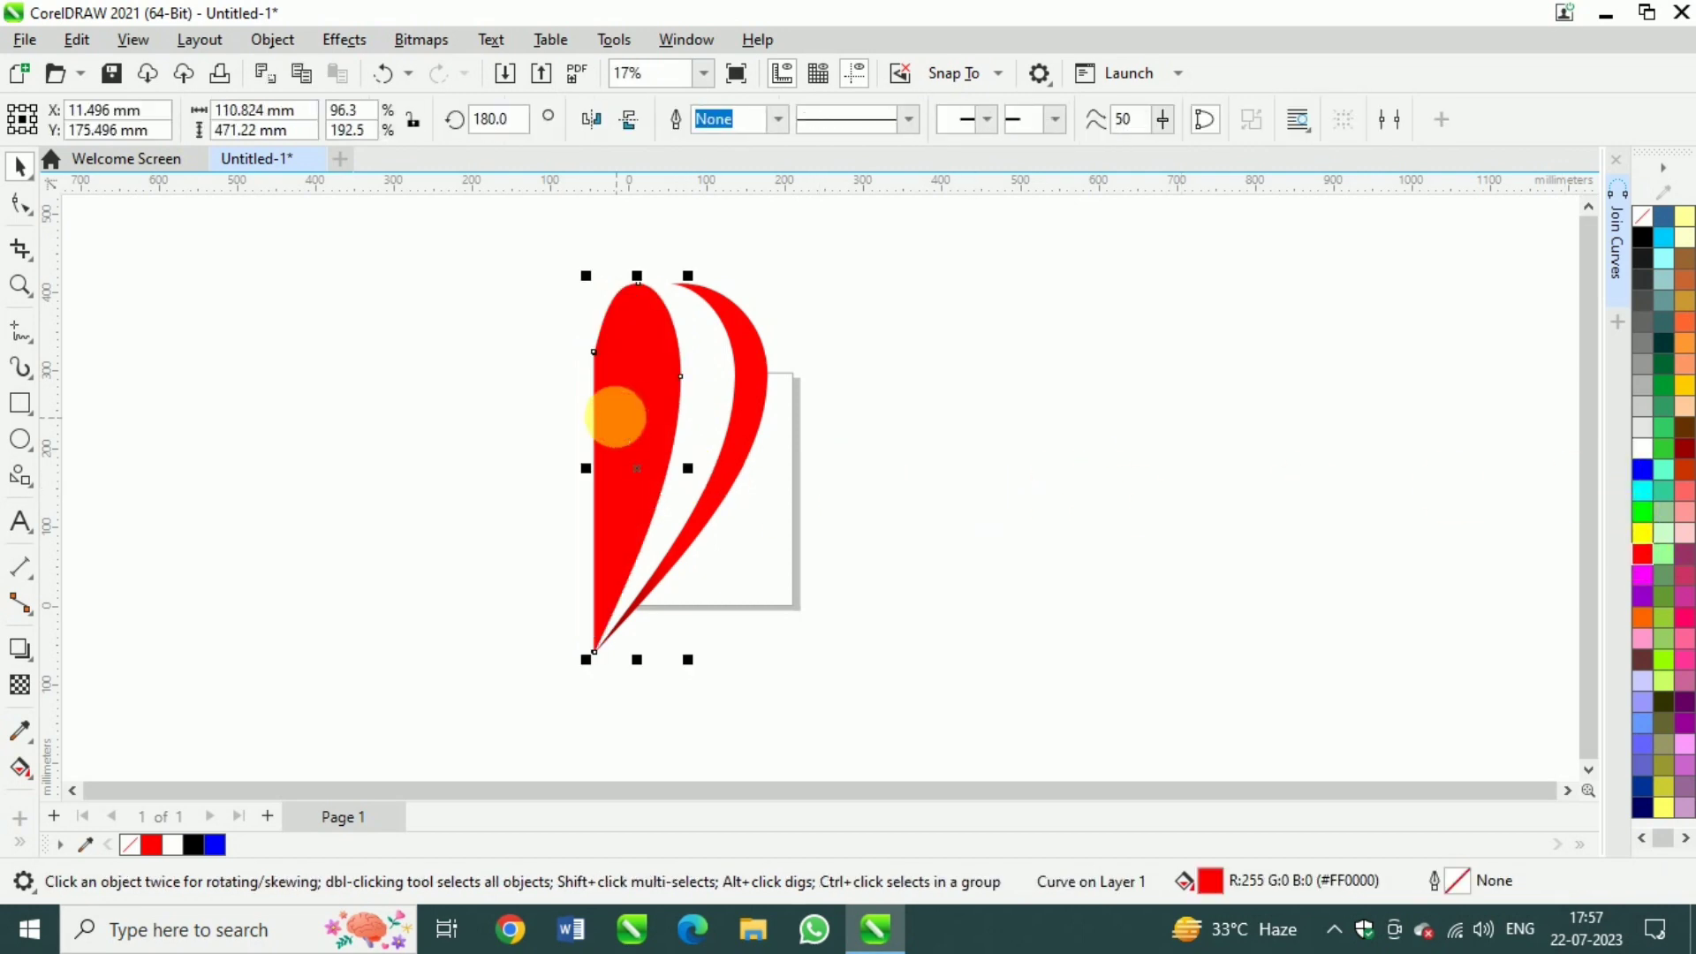
# - Copy the fountain fill from the outermost red shape to the innermost shape
pyautogui.click(124, 43)
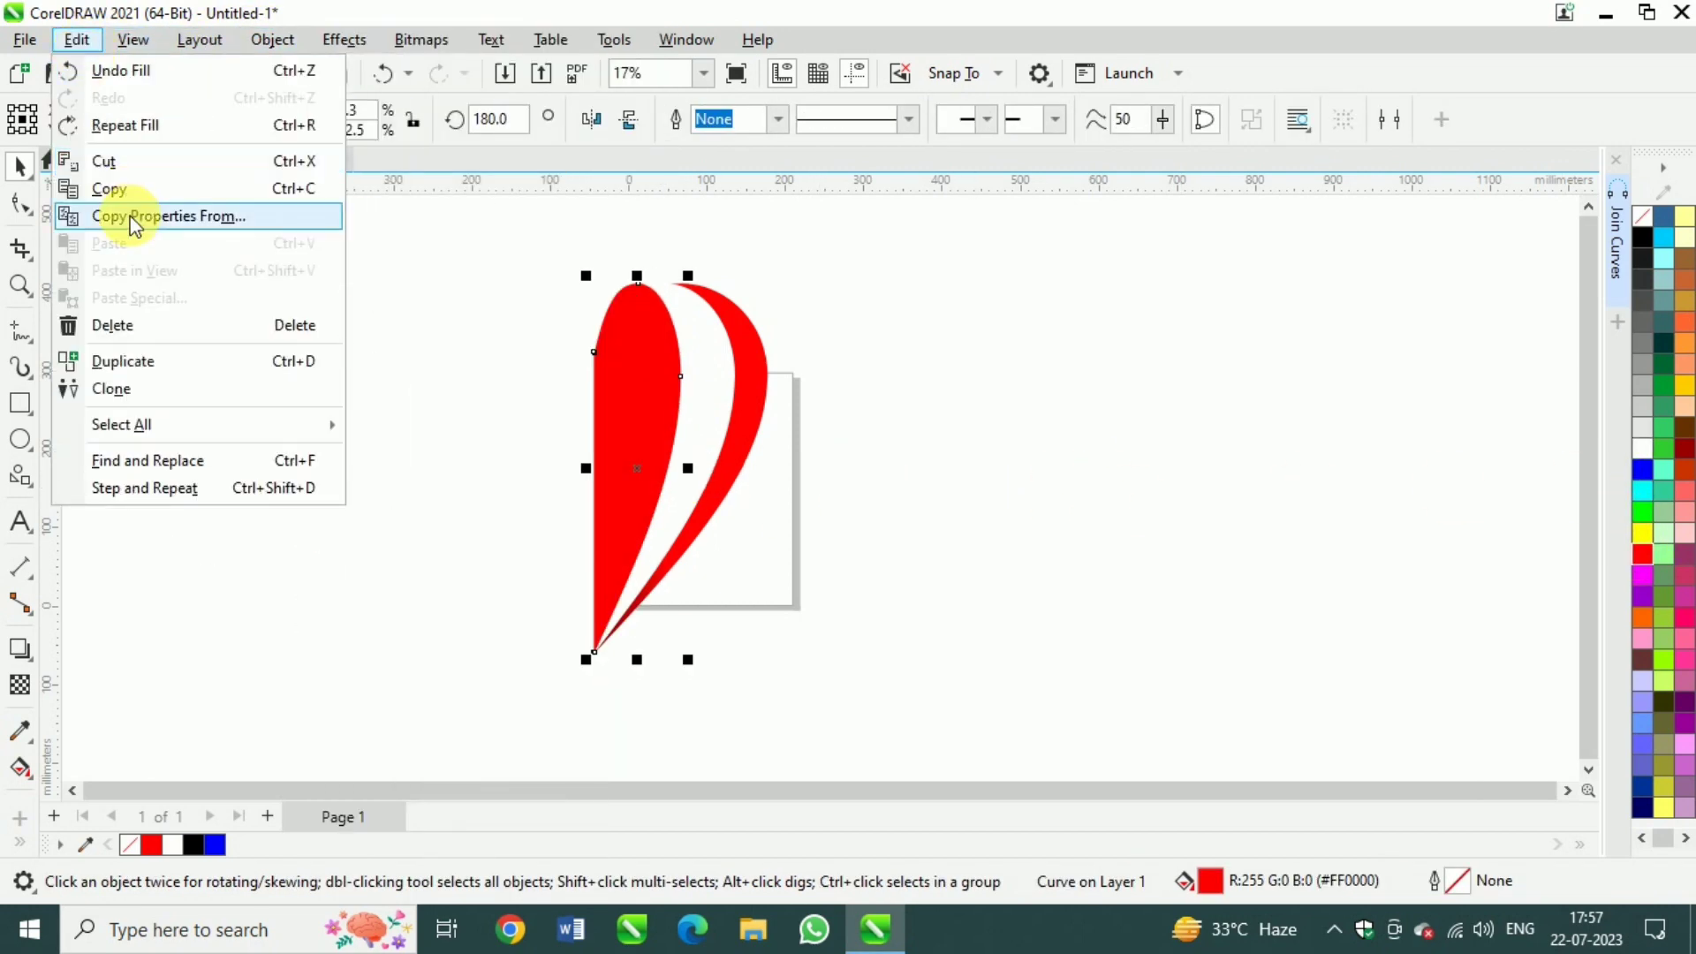
pyautogui.click(159, 216)
pyautogui.click(846, 500)
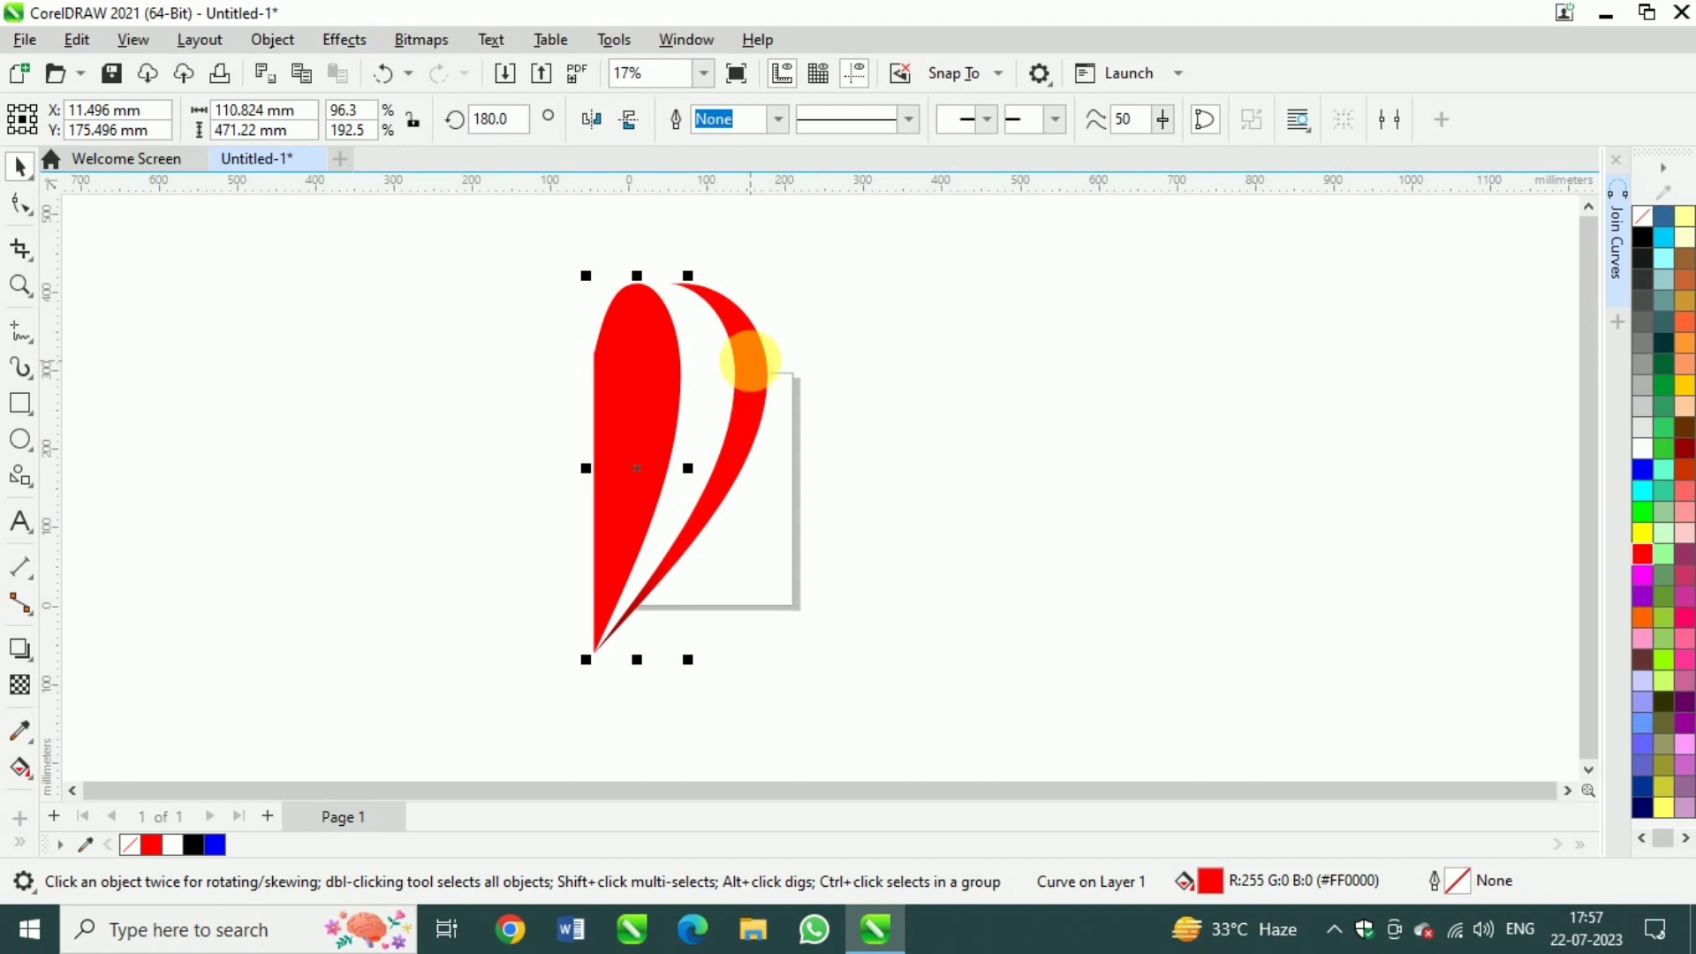
pyautogui.click(749, 361)
pyautogui.click(727, 406)
pyautogui.click(385, 397)
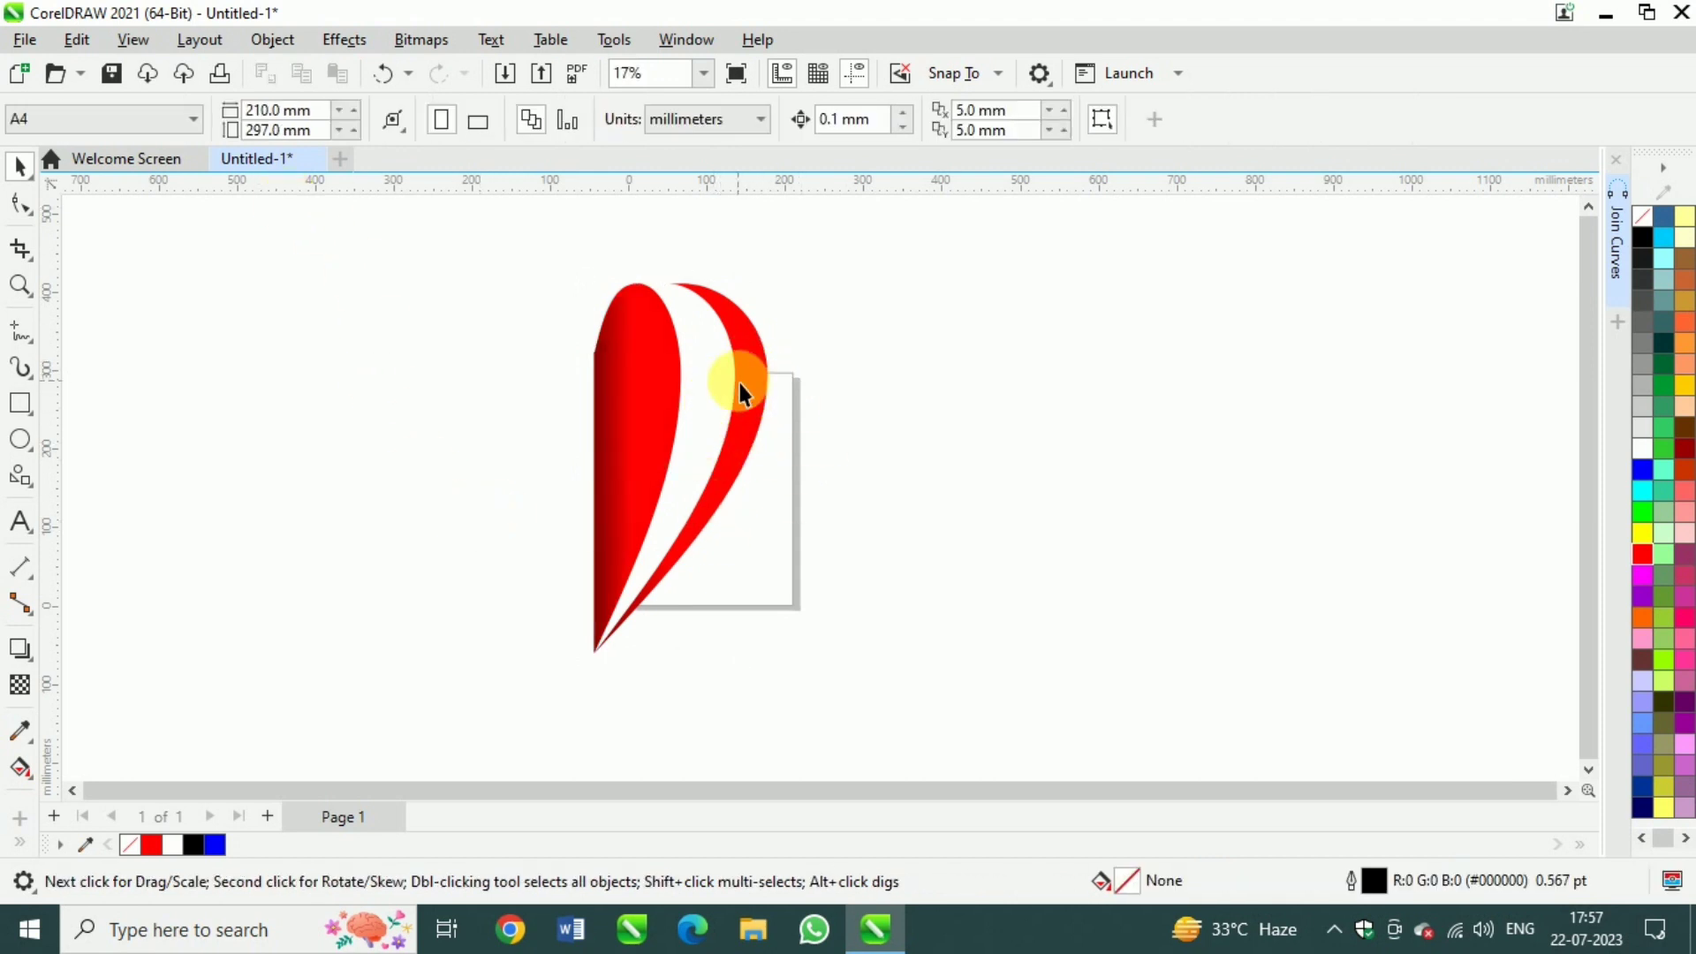
# - Try adding a perspective drop shadow to the outermost red shape from both sides, undoing each attempt
pyautogui.click(765, 395)
pyautogui.click(19, 649)
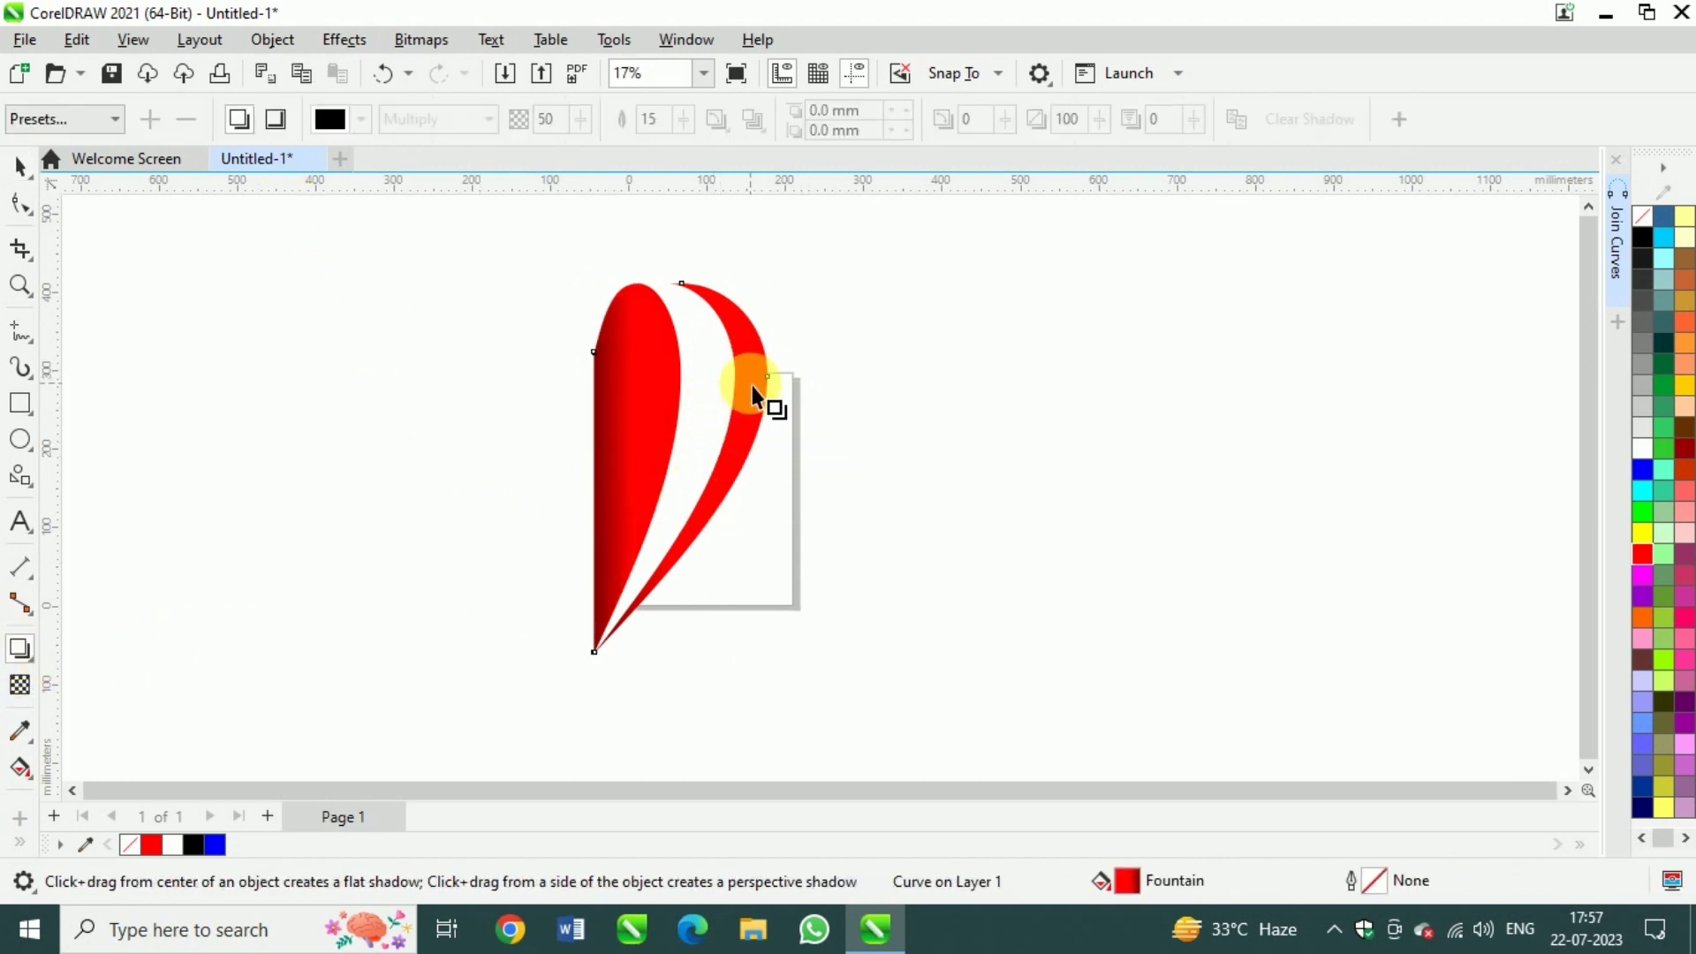
pyautogui.moveTo(650, 424); pyautogui.dragTo(705, 471)
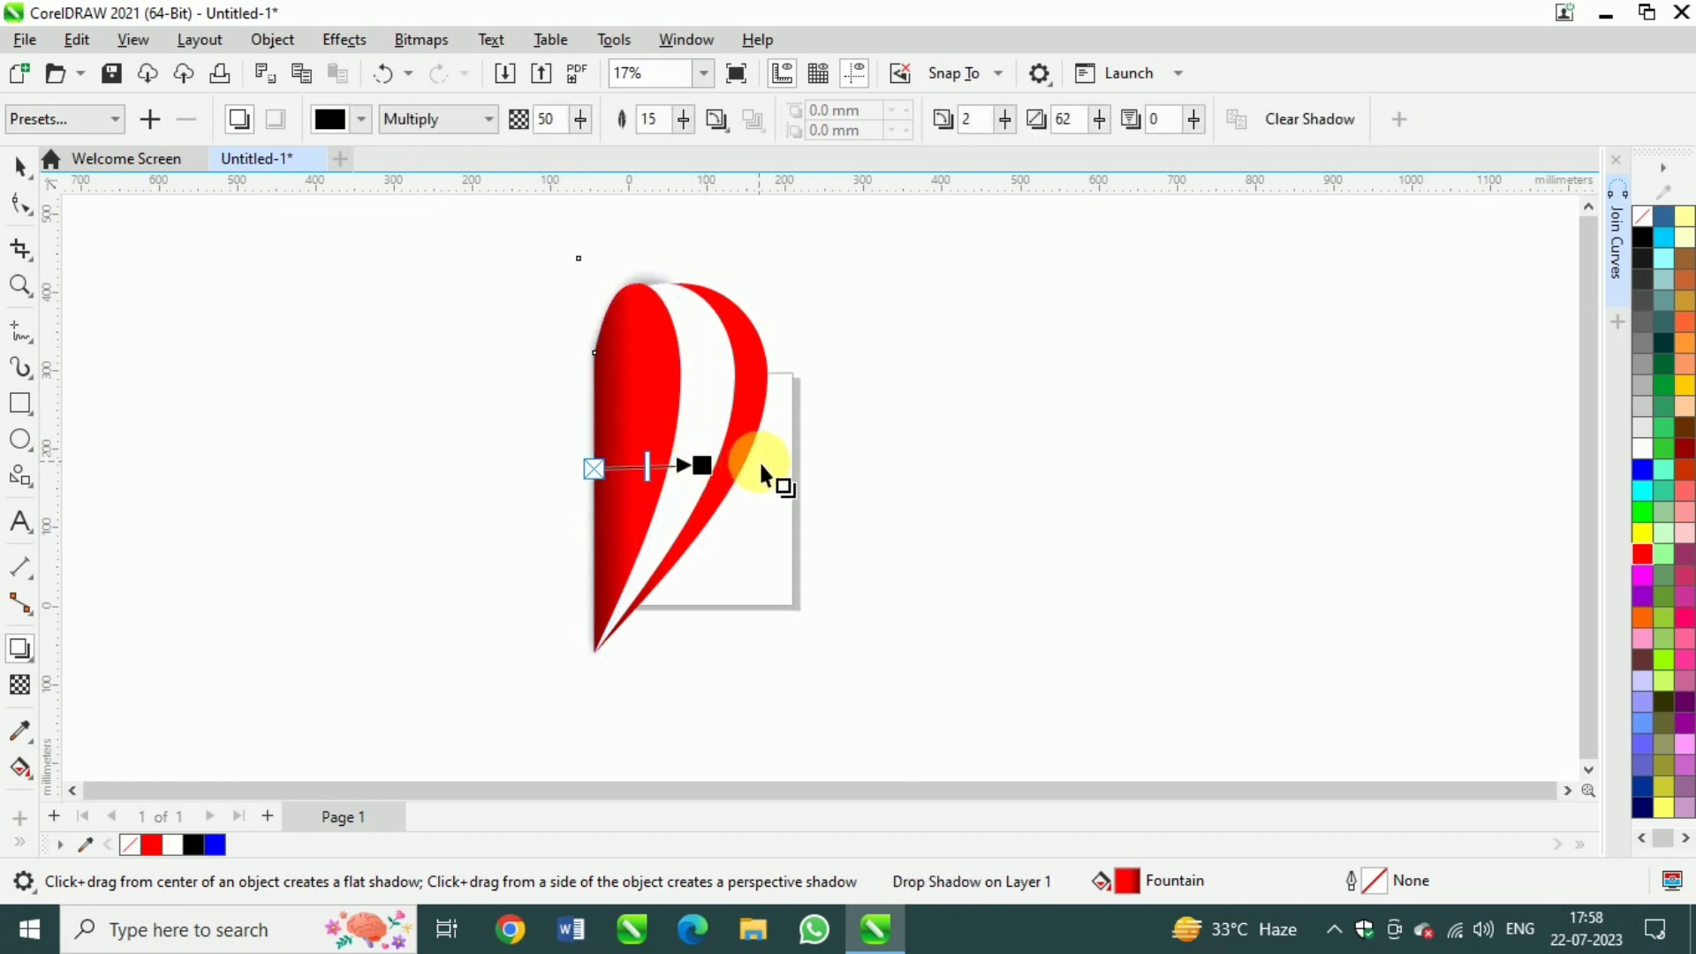
pyautogui.hotkey('ctrl', 'z')
pyautogui.moveTo(750, 394); pyautogui.dragTo(876, 454)
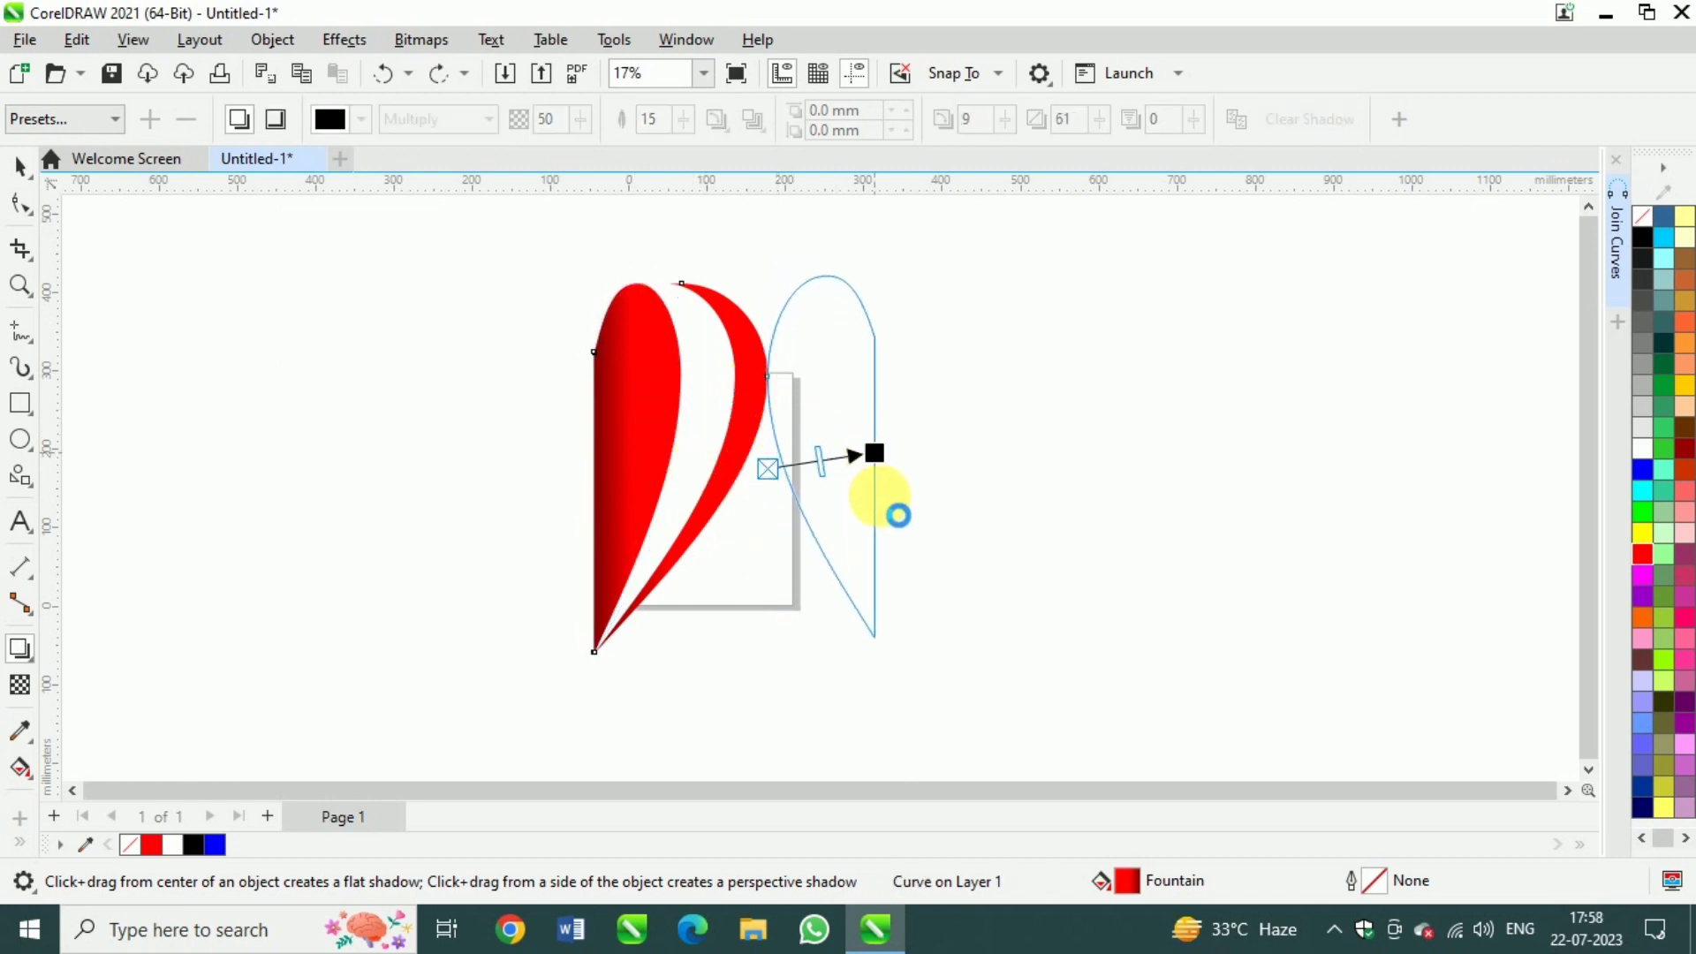
pyautogui.moveTo(898, 516); pyautogui.dragTo(897, 516)
pyautogui.hotkey('ctrl', 'z')
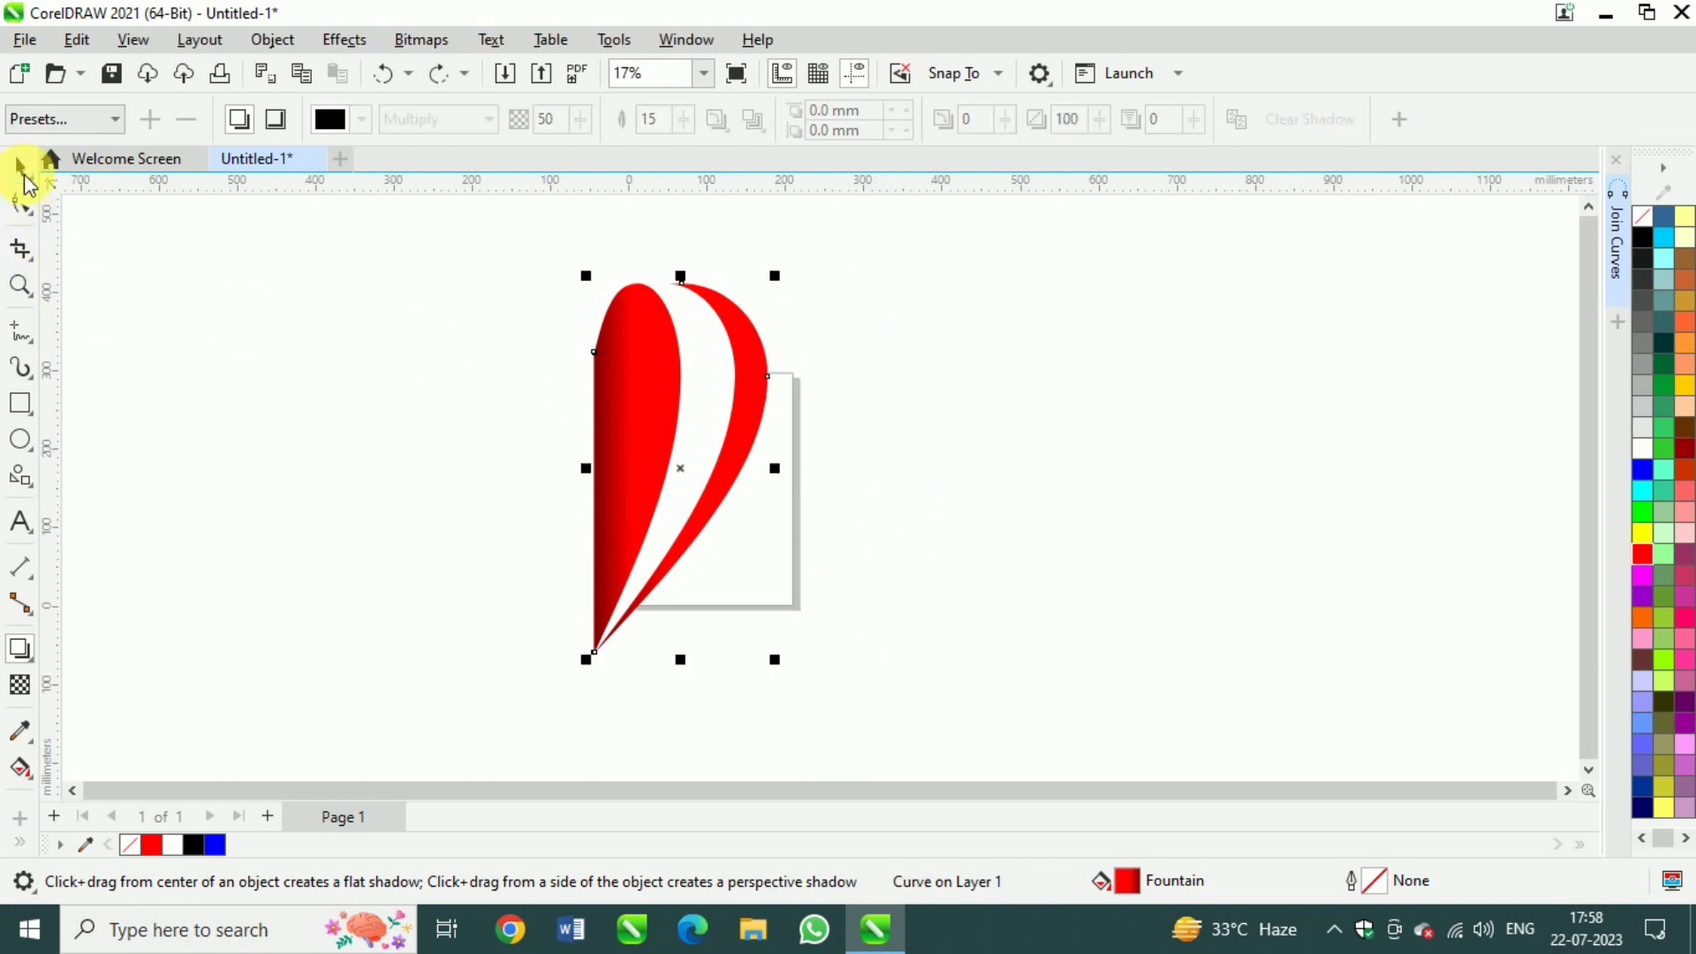
# - Add a perspective drop shadow to the innermost red shape toward the white band, with direction about 2 and extension about 118
pyautogui.click(19, 167)
pyautogui.click(625, 398)
pyautogui.click(20, 649)
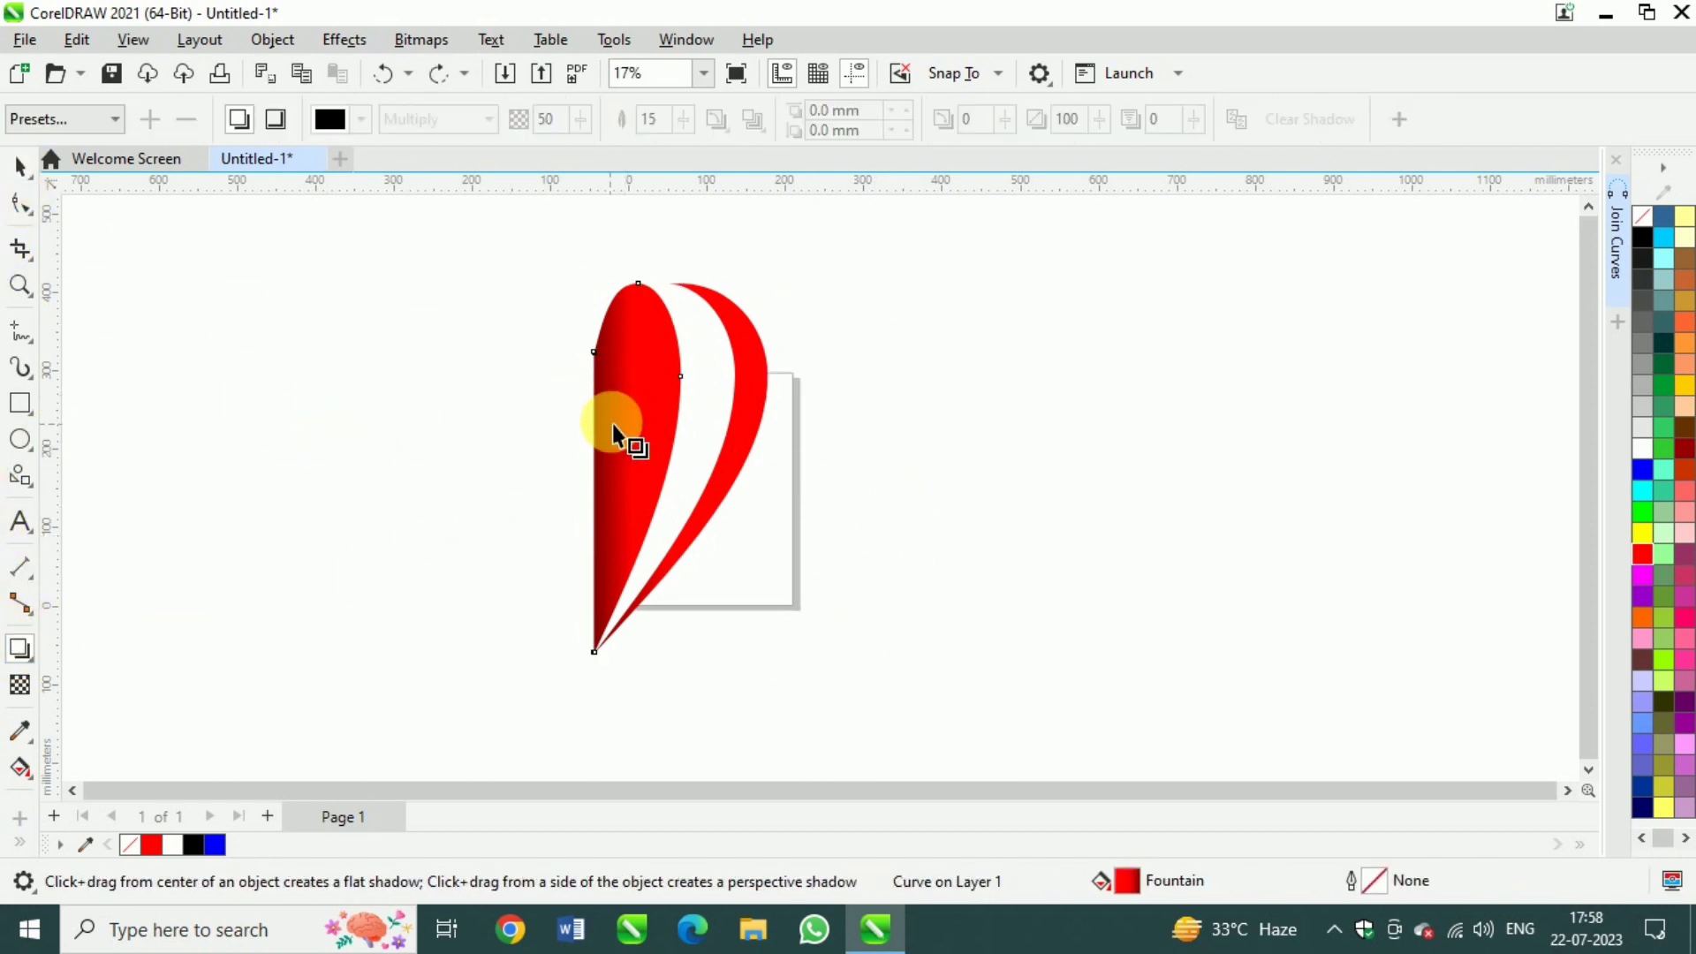
pyautogui.moveTo(613, 429); pyautogui.dragTo(698, 467)
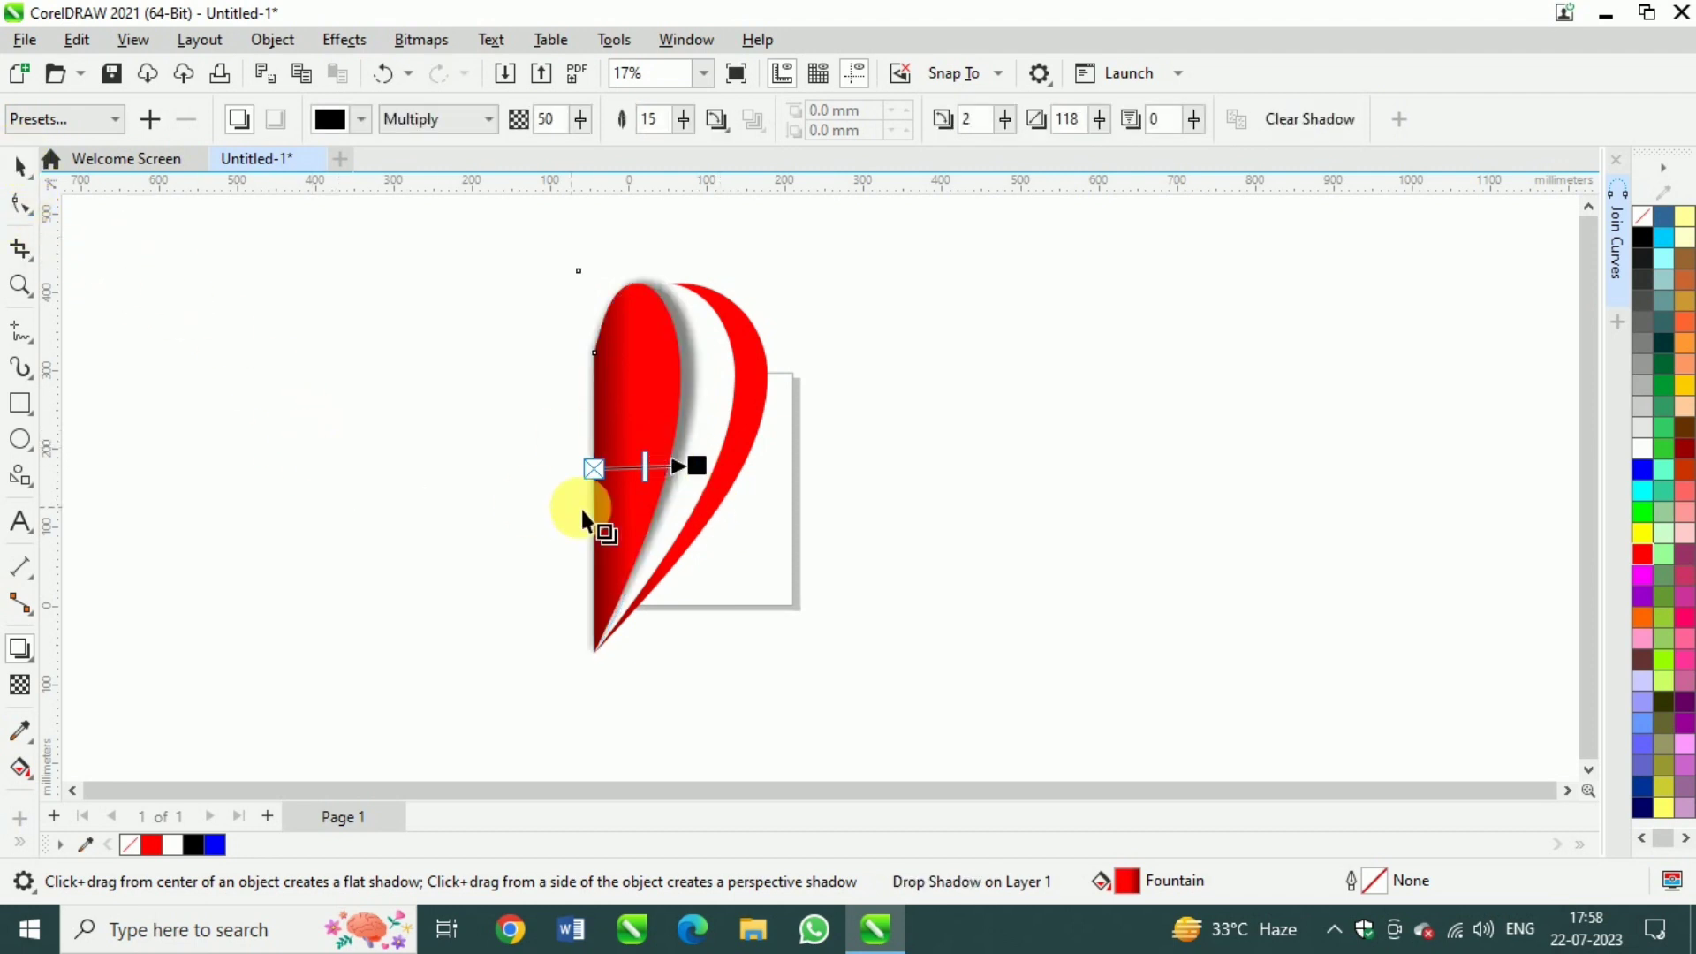
# - Adjust the innermost red shape's drop shadow to direction 358 and extension 115
pyautogui.moveTo(696, 466); pyautogui.dragTo(694, 472)
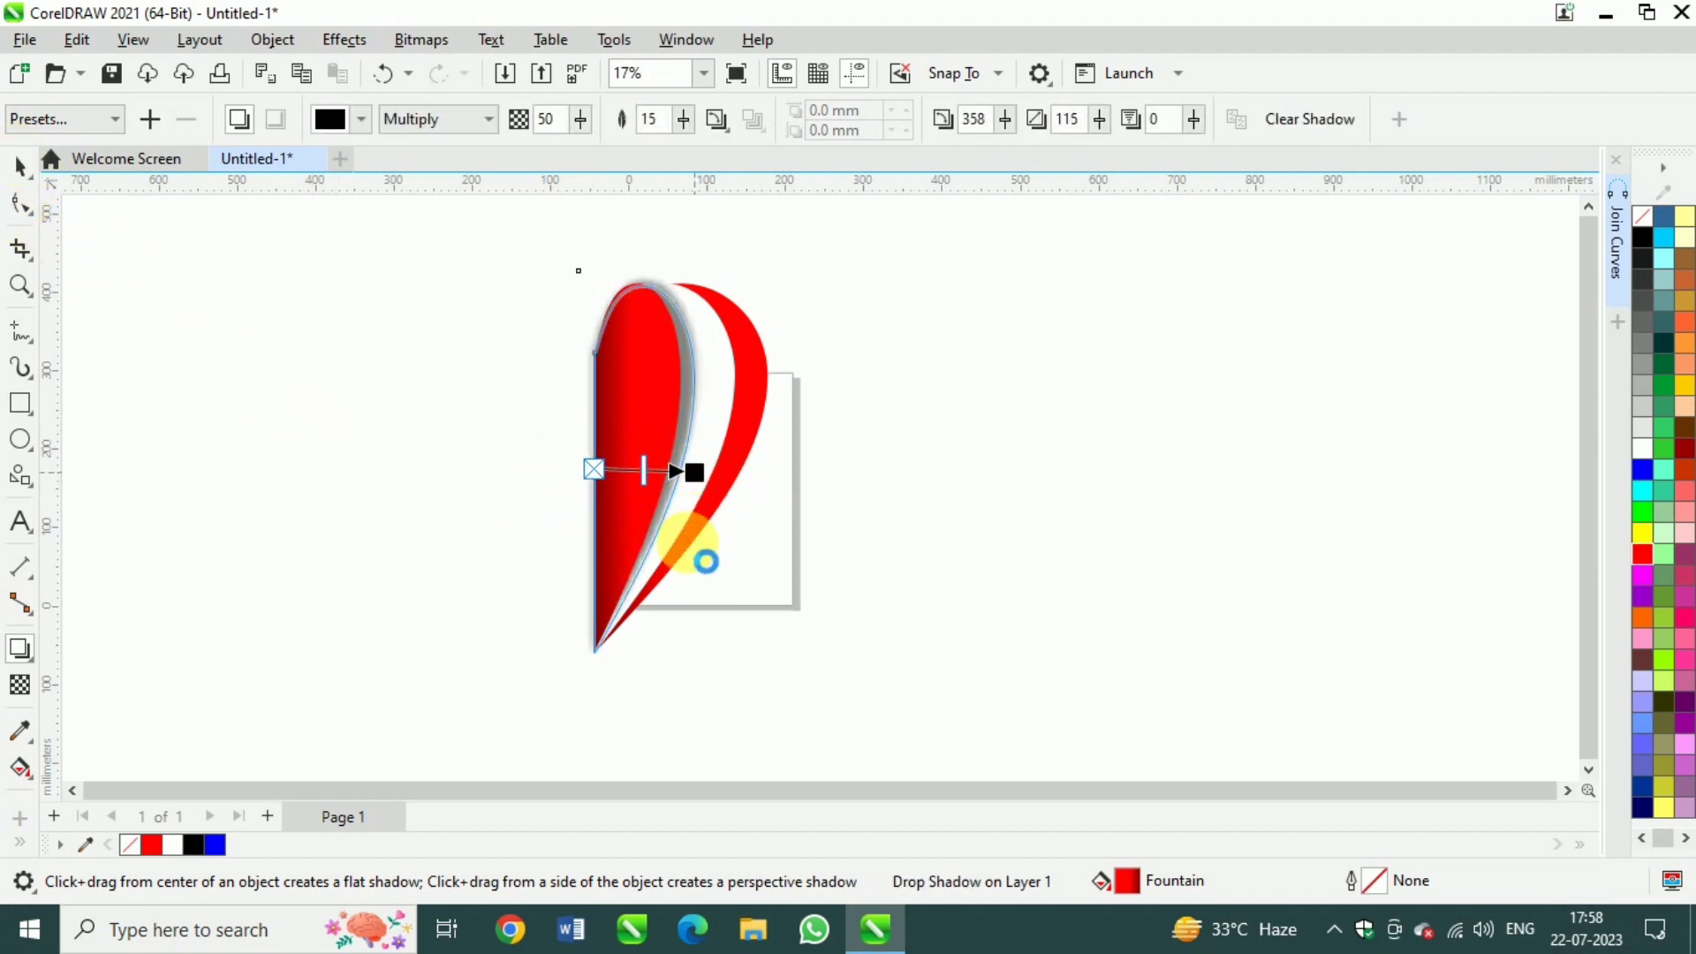
pyautogui.click(27, 173)
pyautogui.click(231, 398)
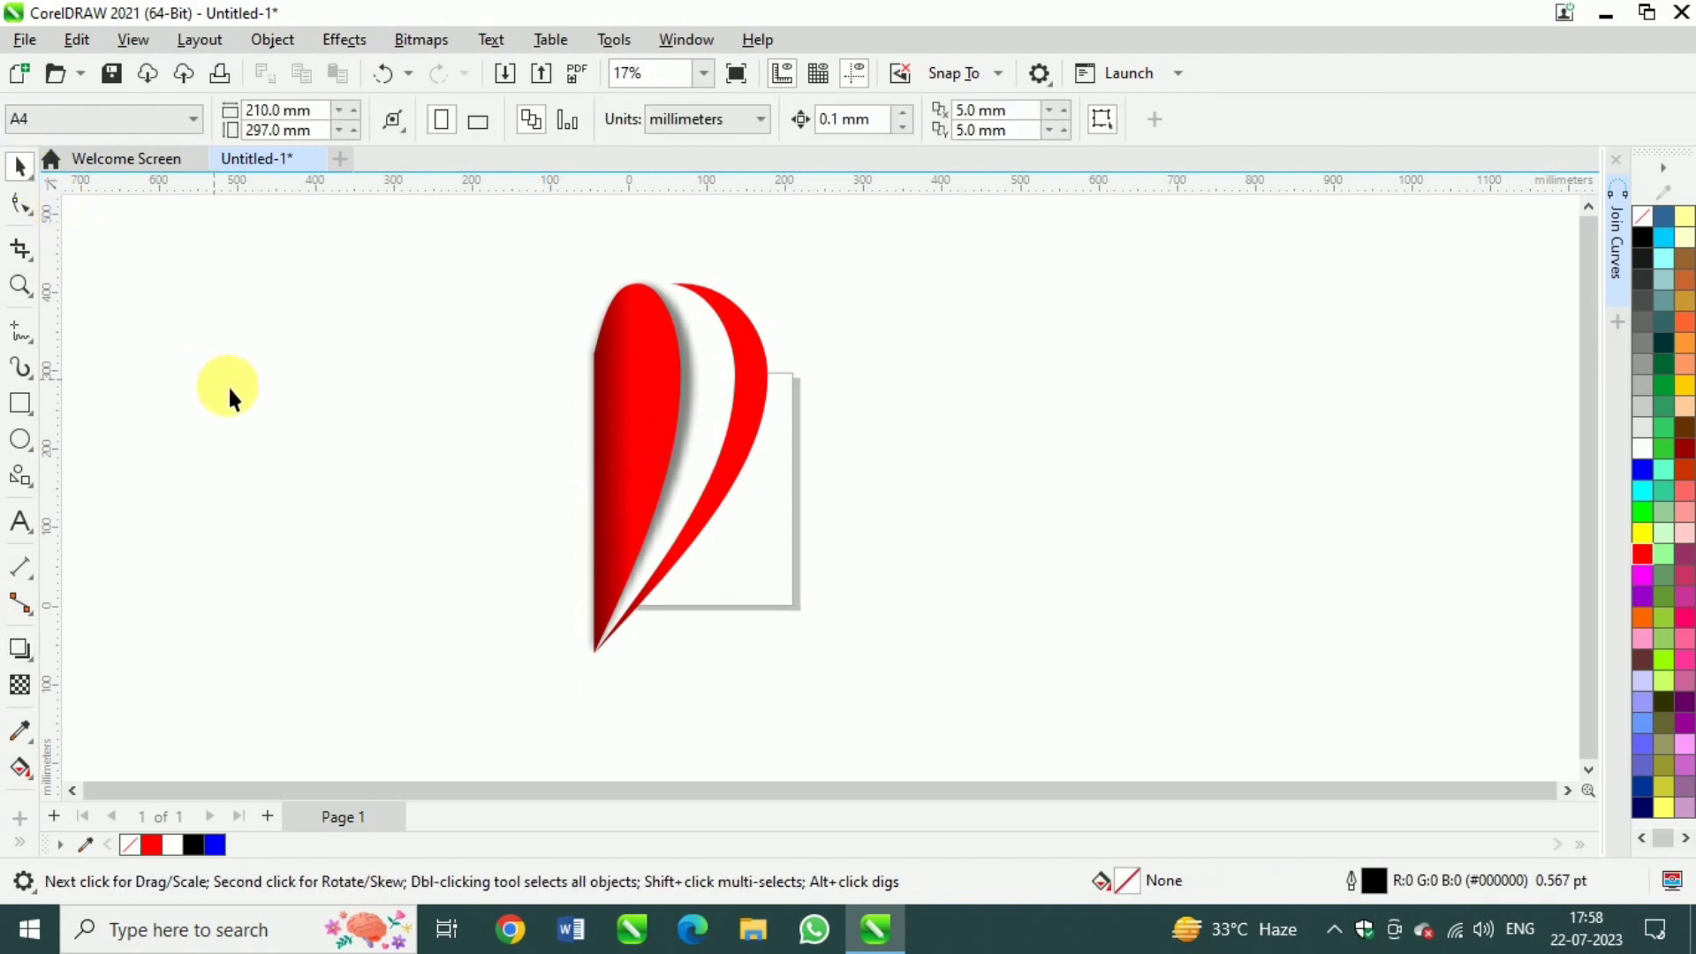
# - Copy the drop shadow from the innermost red shape onto the white shape
pyautogui.click(732, 359)
pyautogui.click(272, 39)
pyautogui.moveTo(379, 234)
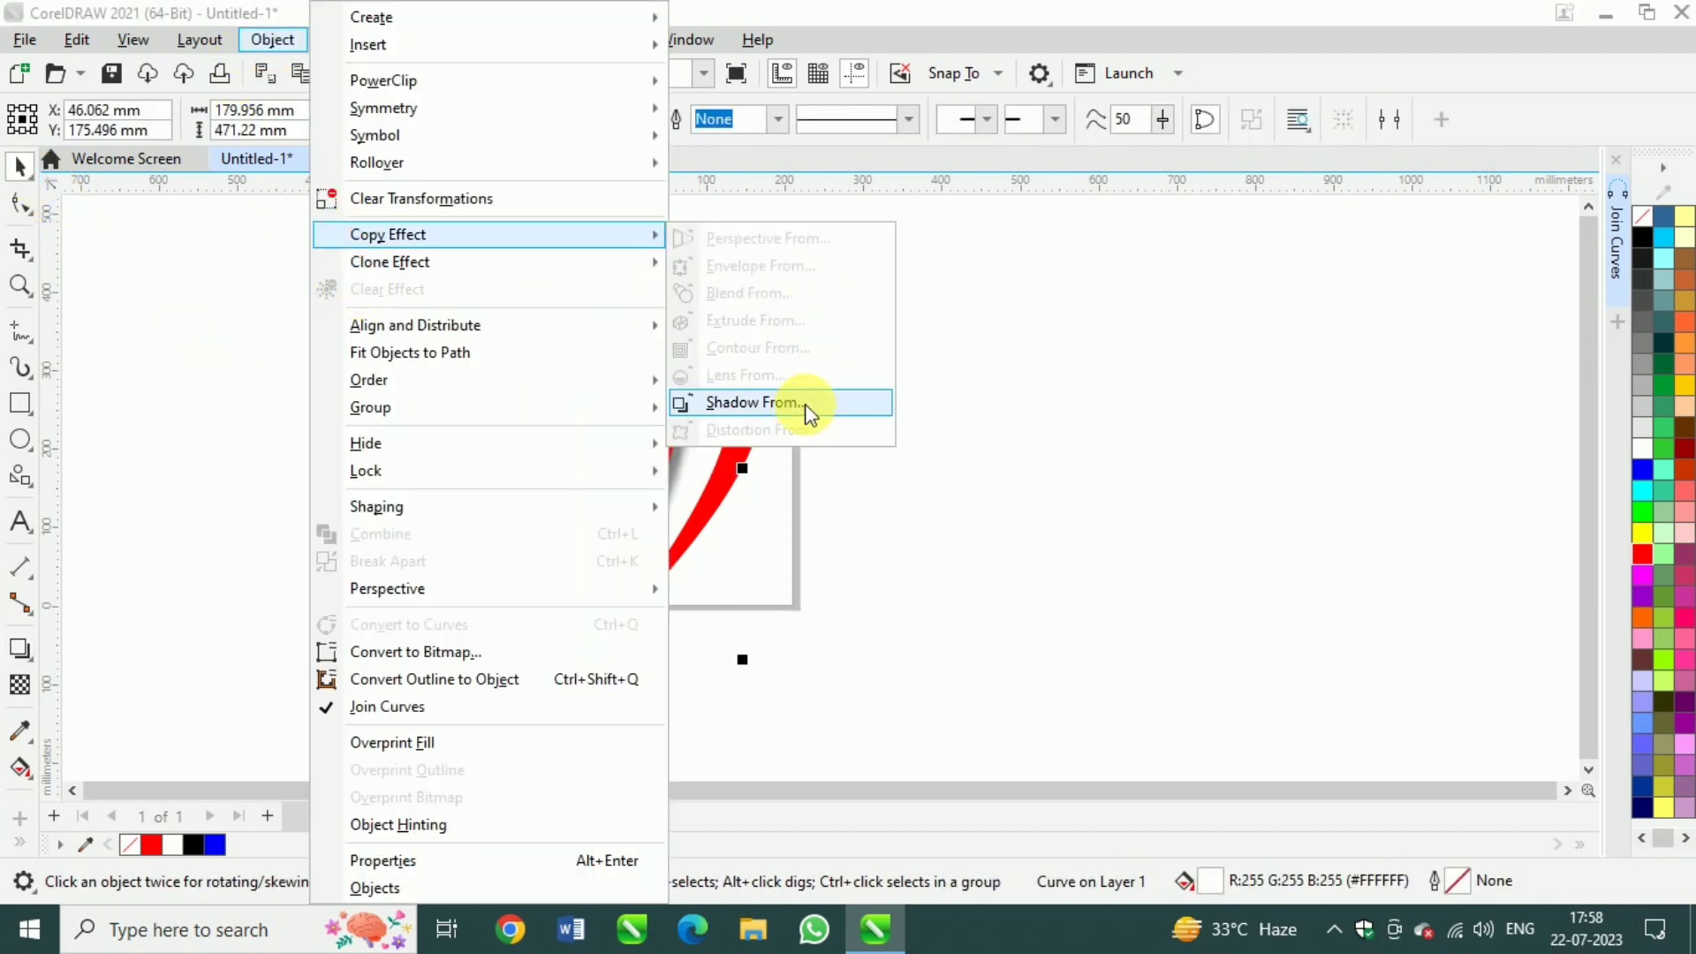
pyautogui.click(804, 405)
pyautogui.click(687, 394)
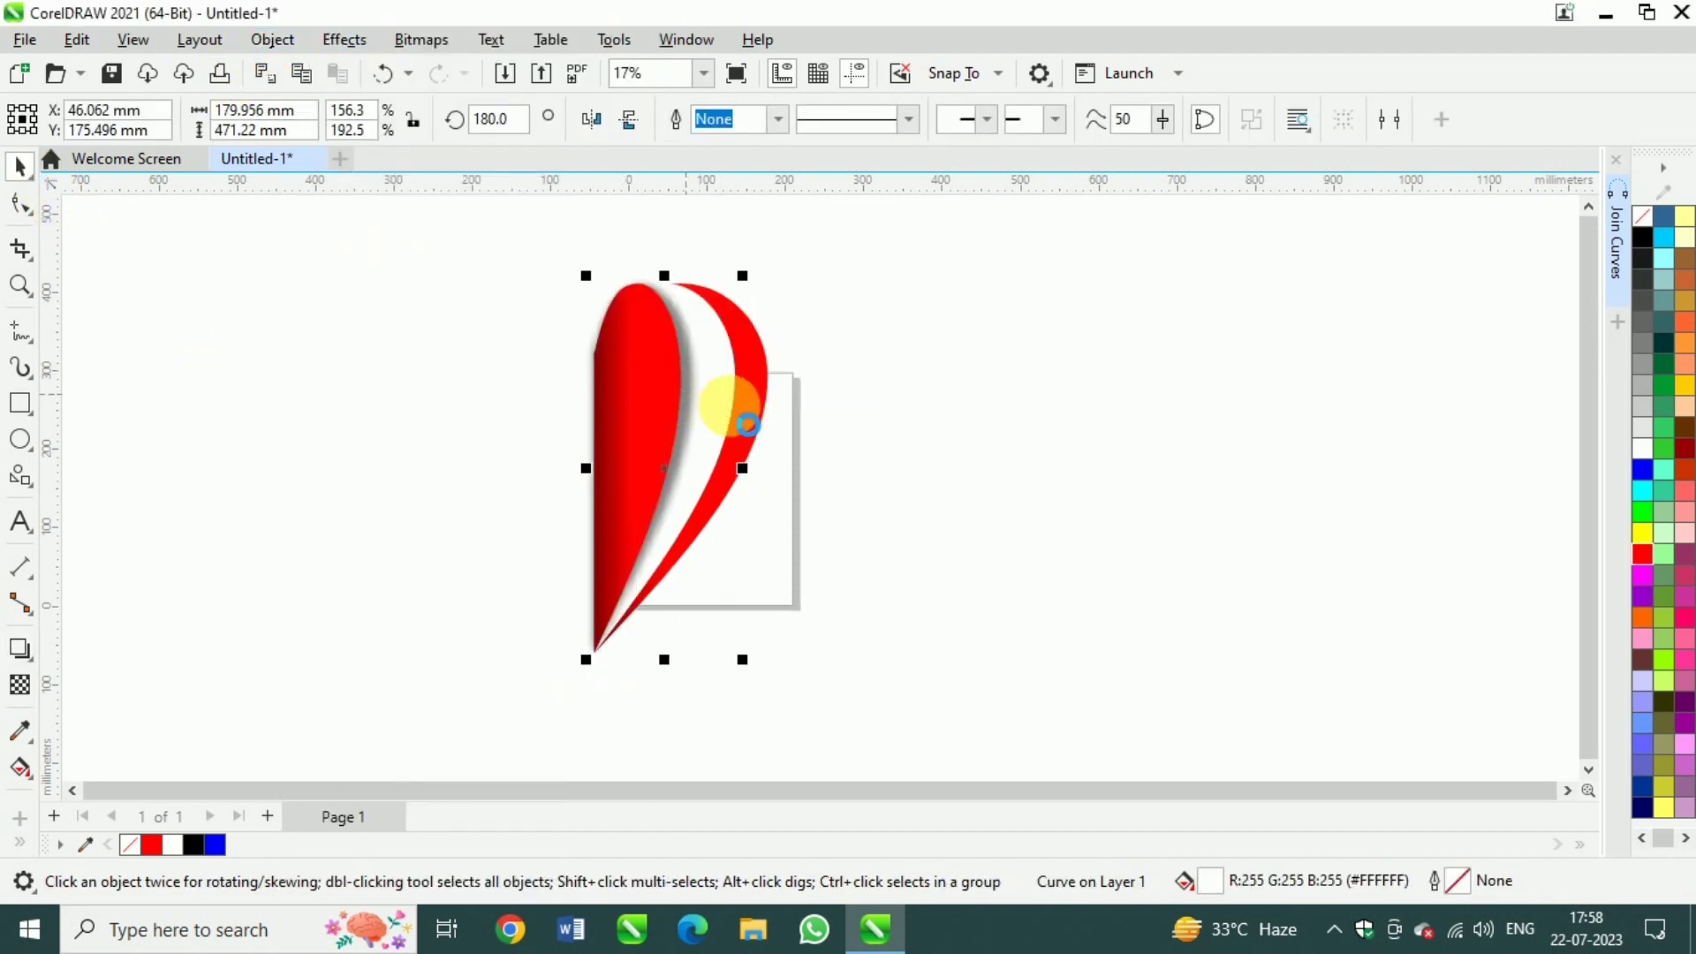
pyautogui.click(820, 369)
pyautogui.click(765, 352)
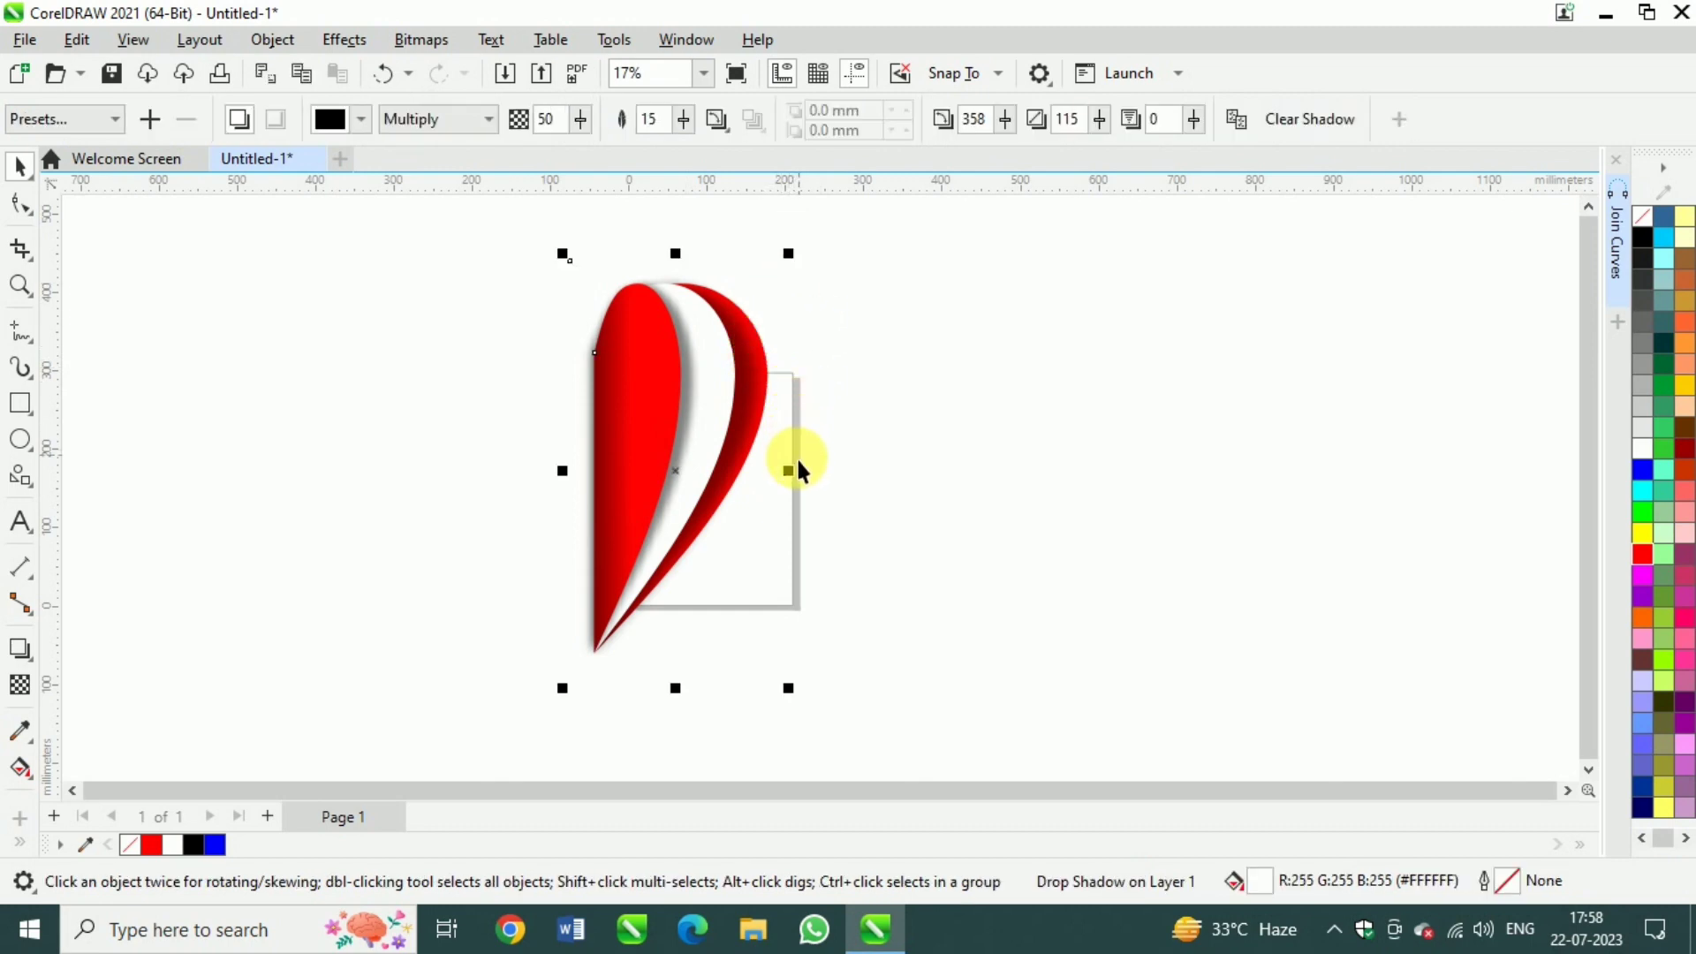
pyautogui.moveTo(789, 470); pyautogui.dragTo(933, 544)
pyautogui.hotkey('ctrl', 'z')
pyautogui.click(799, 485)
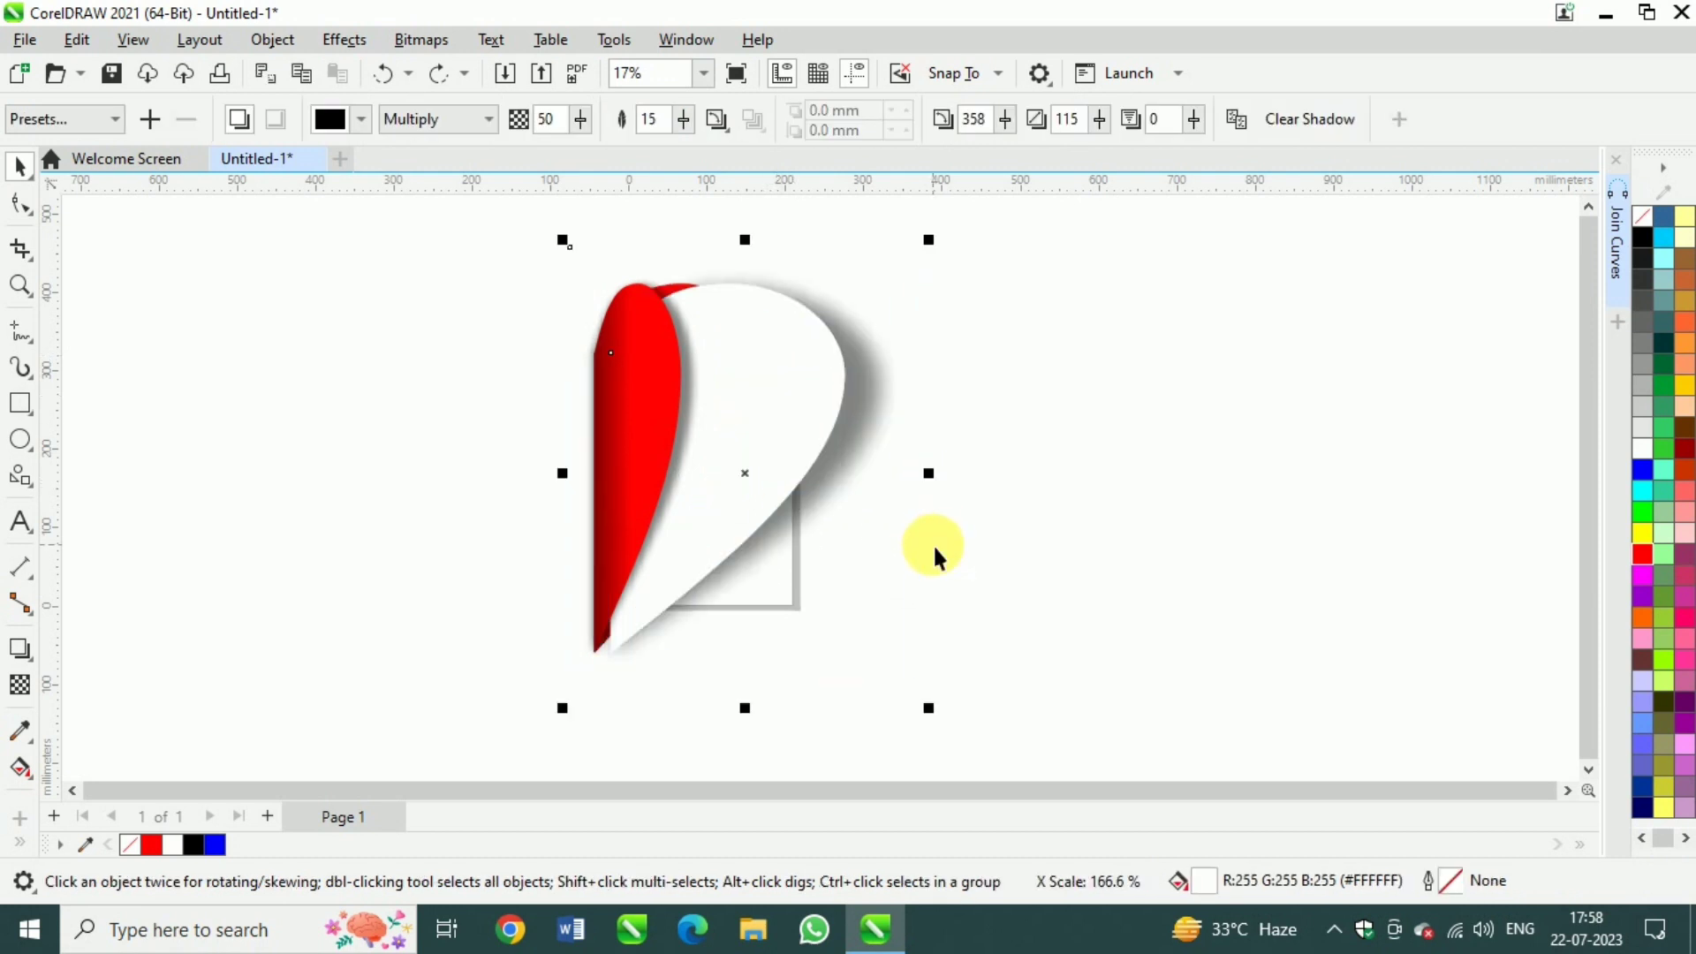
pyautogui.hotkey('ctrl', 'z')
pyautogui.click(835, 398)
# - Widen the outermost red shape outward from its straight edge to about 259 mm
pyautogui.click(766, 366)
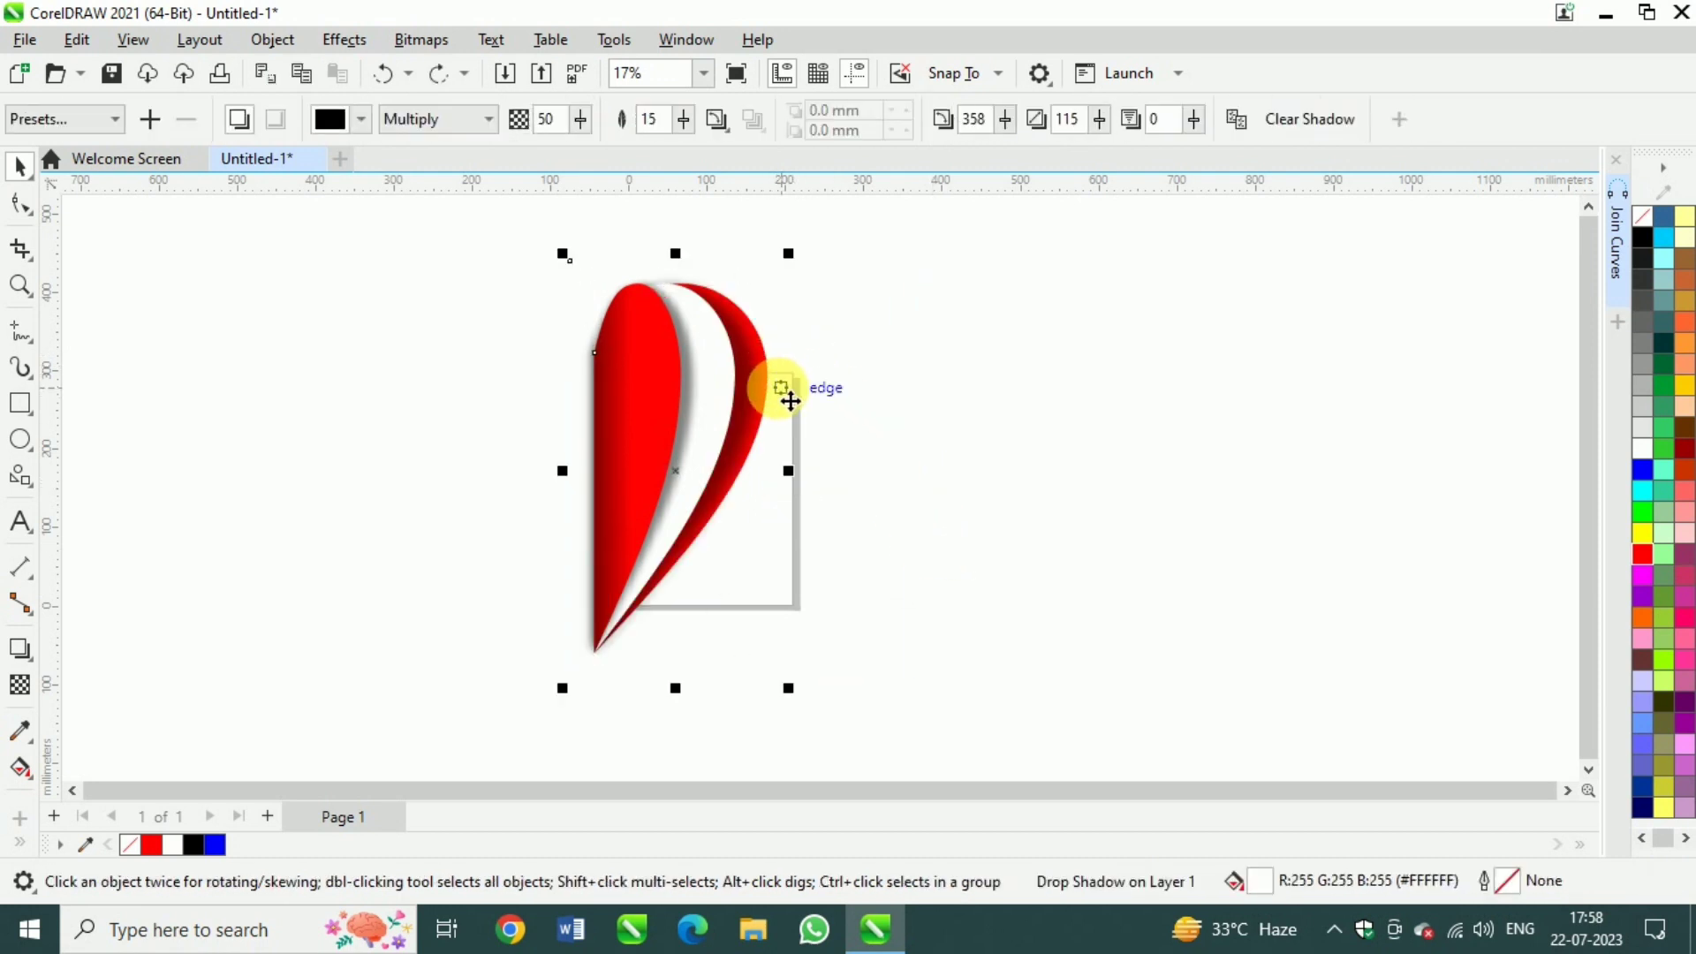
pyautogui.click(770, 387)
pyautogui.moveTo(783, 479); pyautogui.dragTo(805, 471)
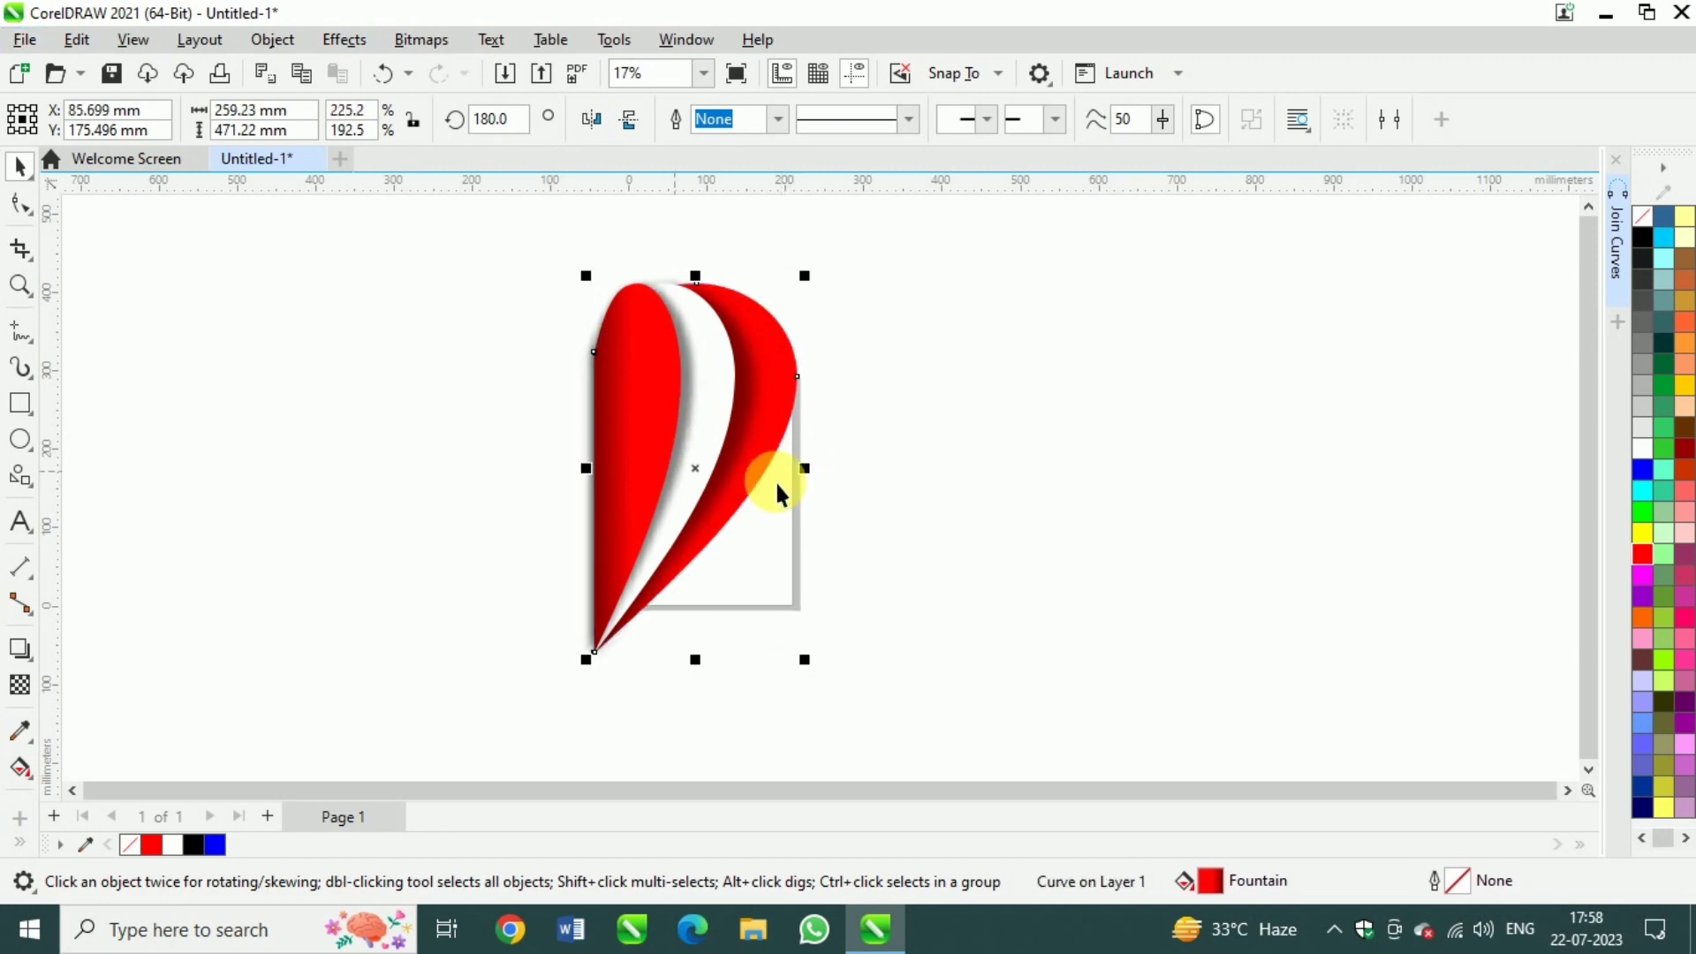
# - Copy the white shape's drop shadow onto the outermost red shape
pyautogui.click(265, 40)
pyautogui.moveTo(379, 234)
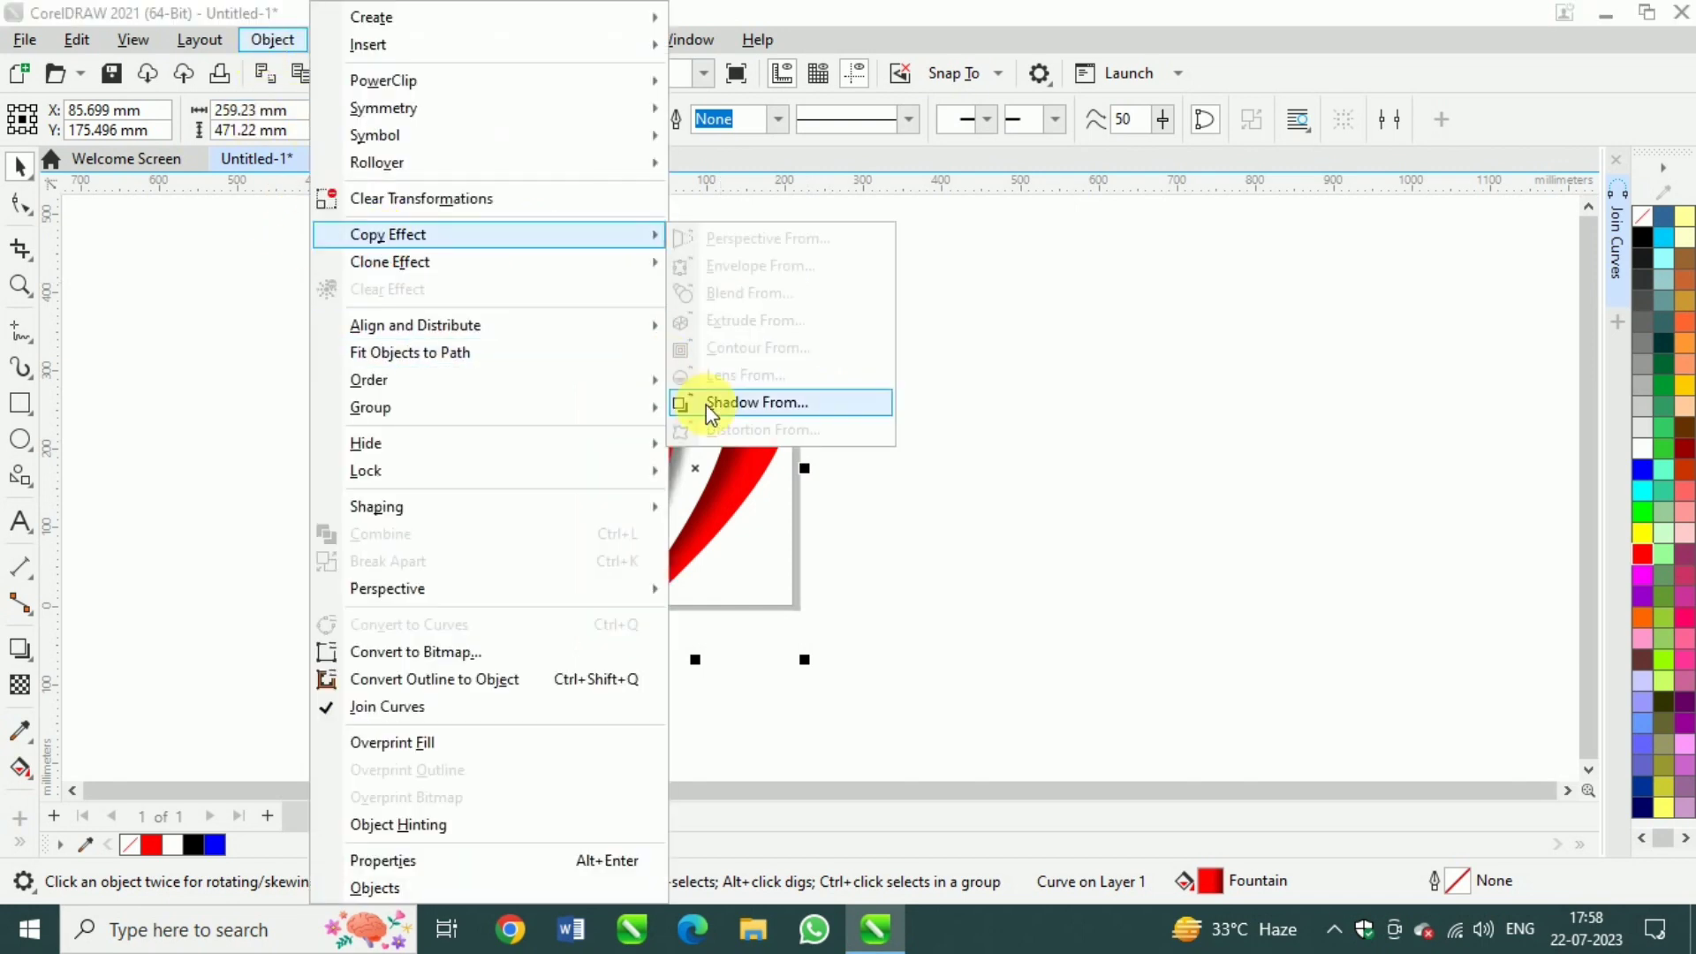
pyautogui.click(712, 400)
pyautogui.click(739, 402)
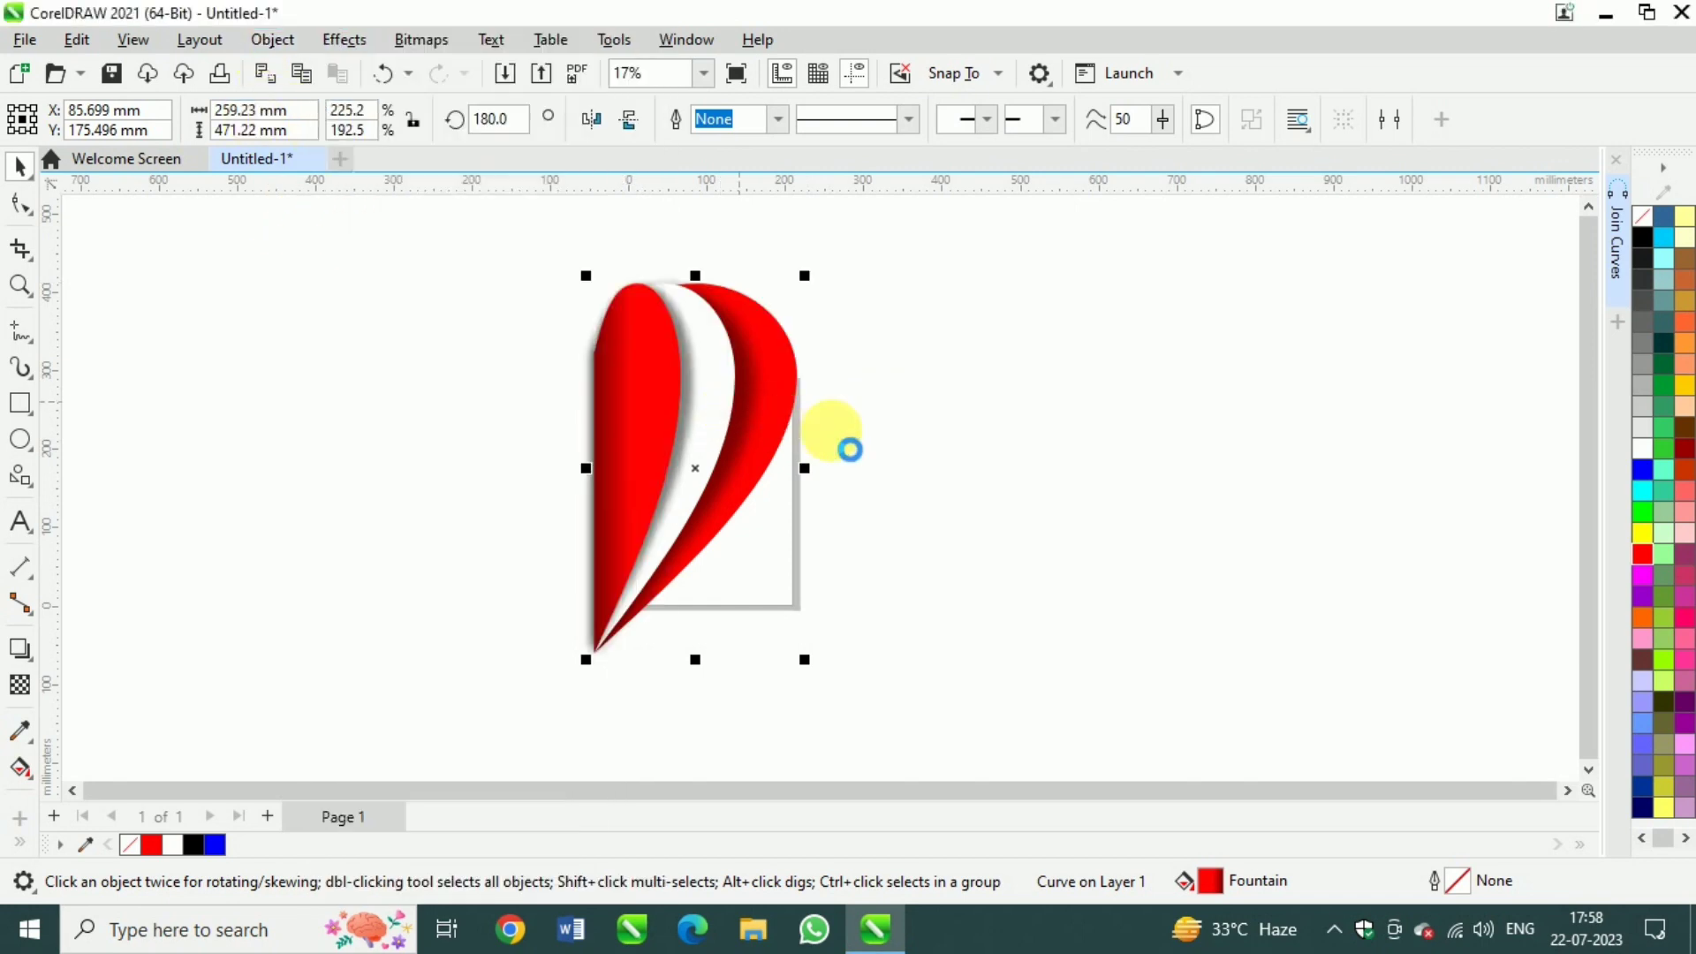
pyautogui.click(907, 443)
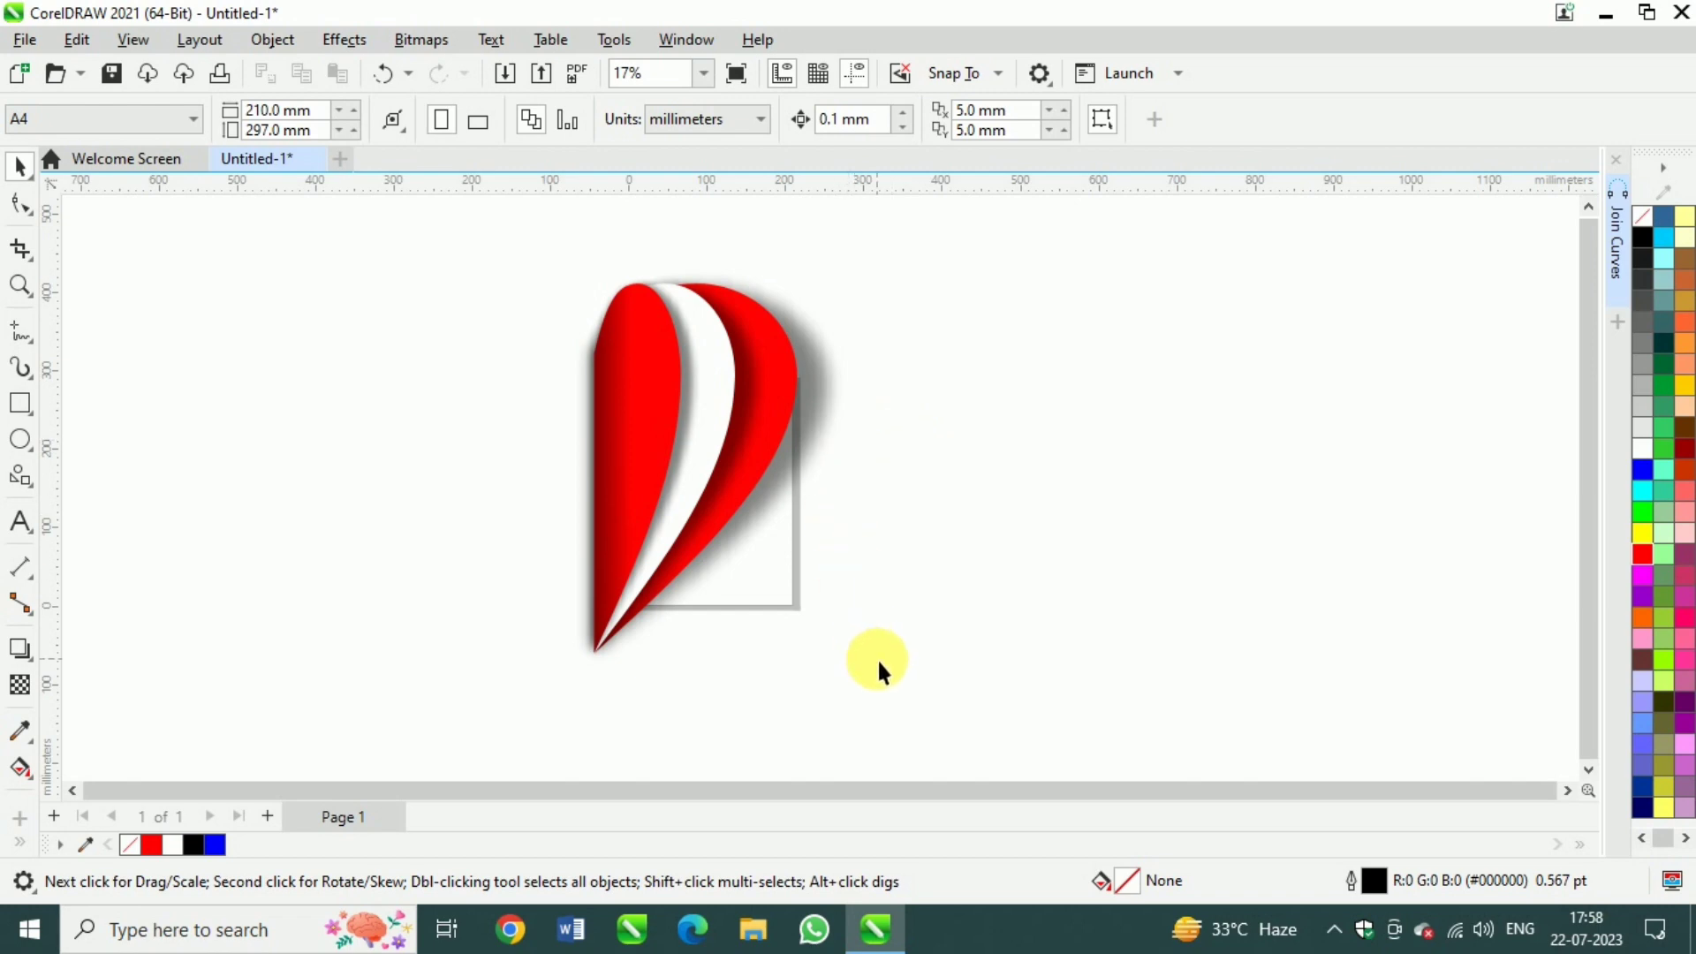
# - Try mirroring a copy of the whole right half to the left and moving it against the original's straight edge
pyautogui.moveTo(510, 265); pyautogui.dragTo(512, 255)
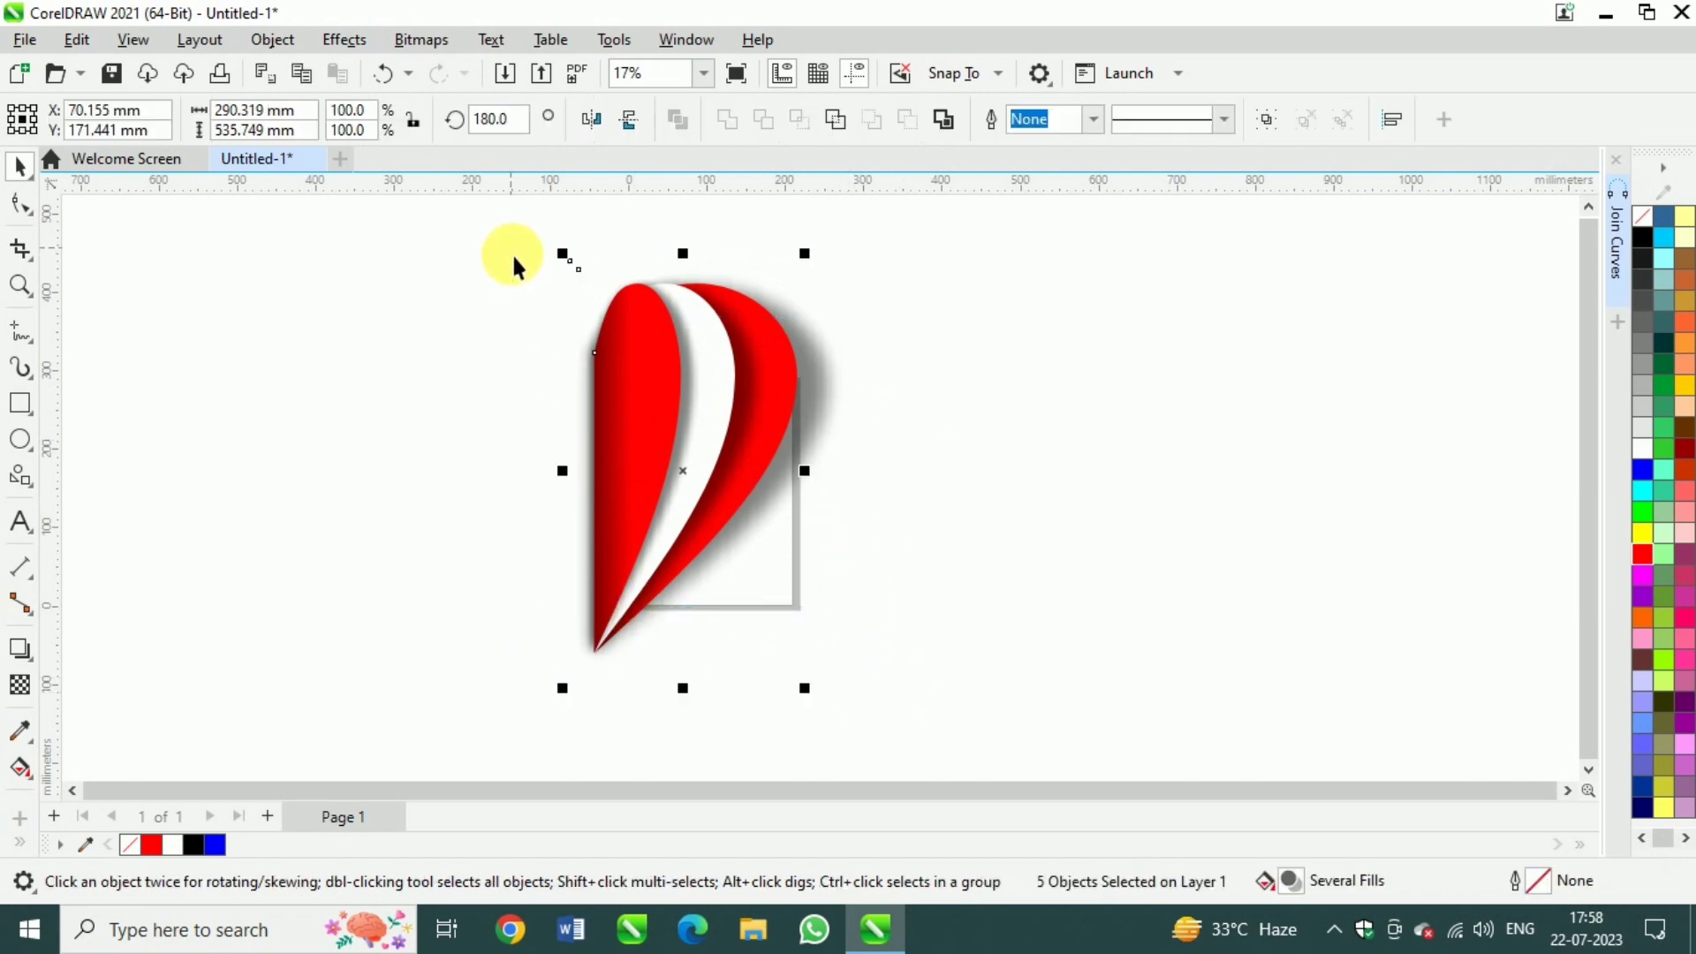
pyautogui.moveTo(804, 471); pyautogui.dragTo(527, 606)
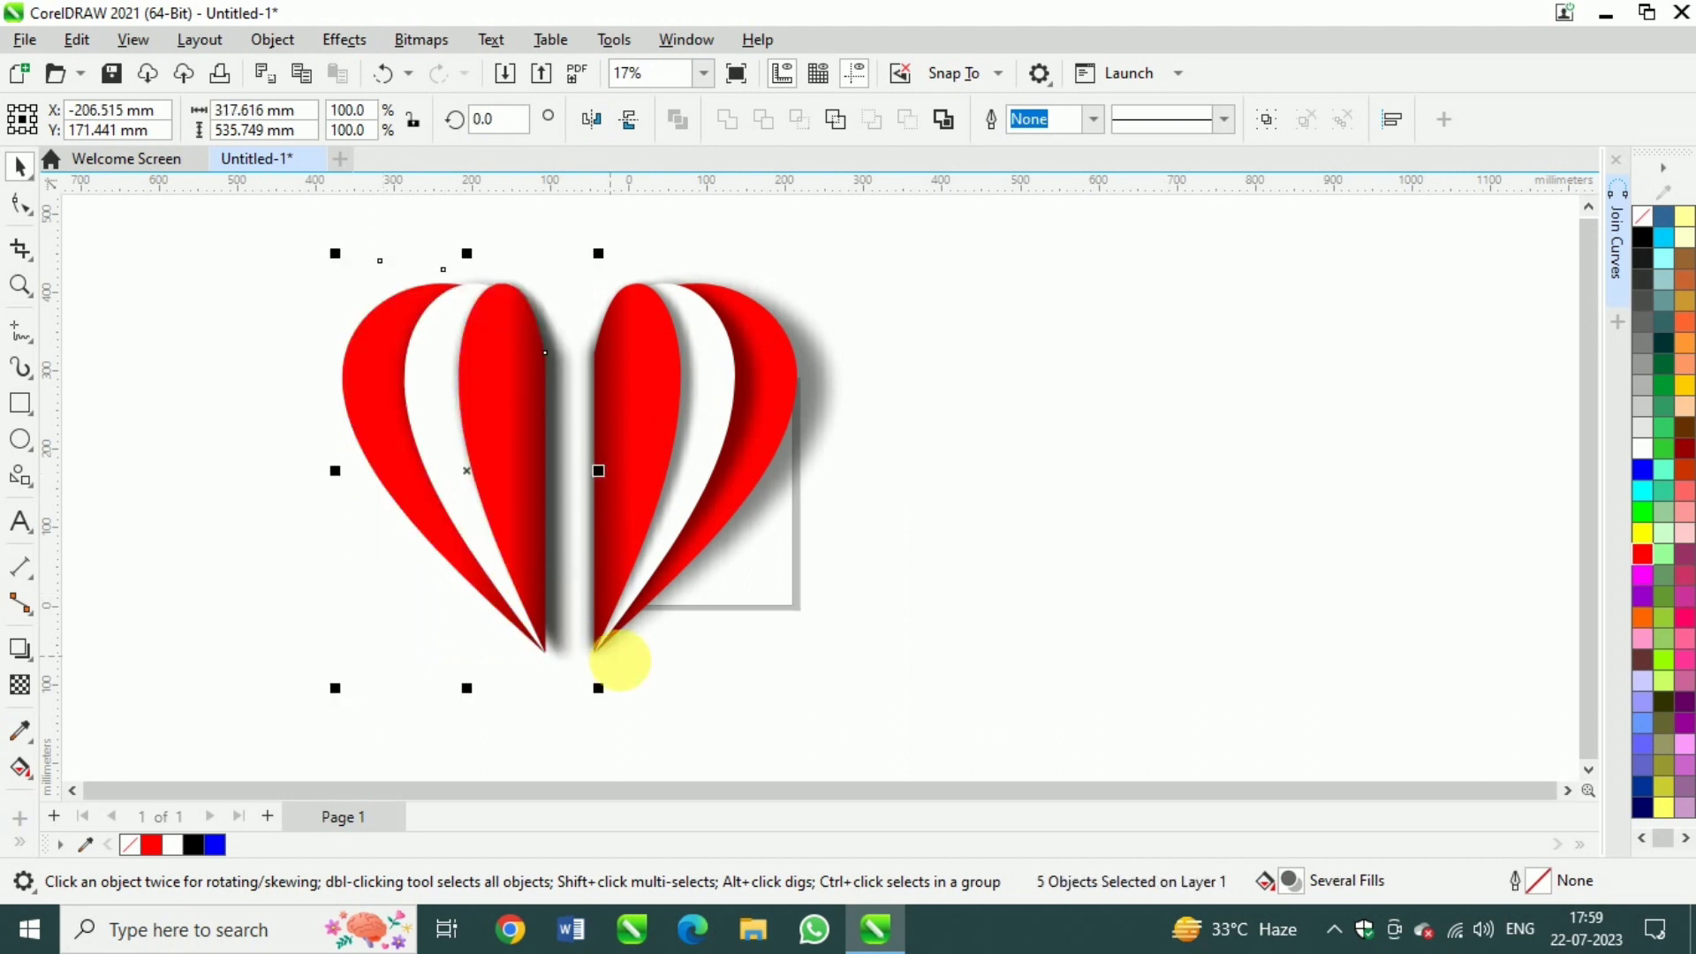
pyautogui.press('Right')
pyautogui.press('Right')
pyautogui.press('Right')
pyautogui.press('Right')
pyautogui.press('Right')
pyautogui.press('Right')
pyautogui.press('Right')
pyautogui.press('Right')
pyautogui.press('Right')
pyautogui.press('Right')
pyautogui.press('Right')
pyautogui.press('Right')
pyautogui.press('Right')
pyautogui.press('Right')
pyautogui.press('Right')
pyautogui.press('Right')
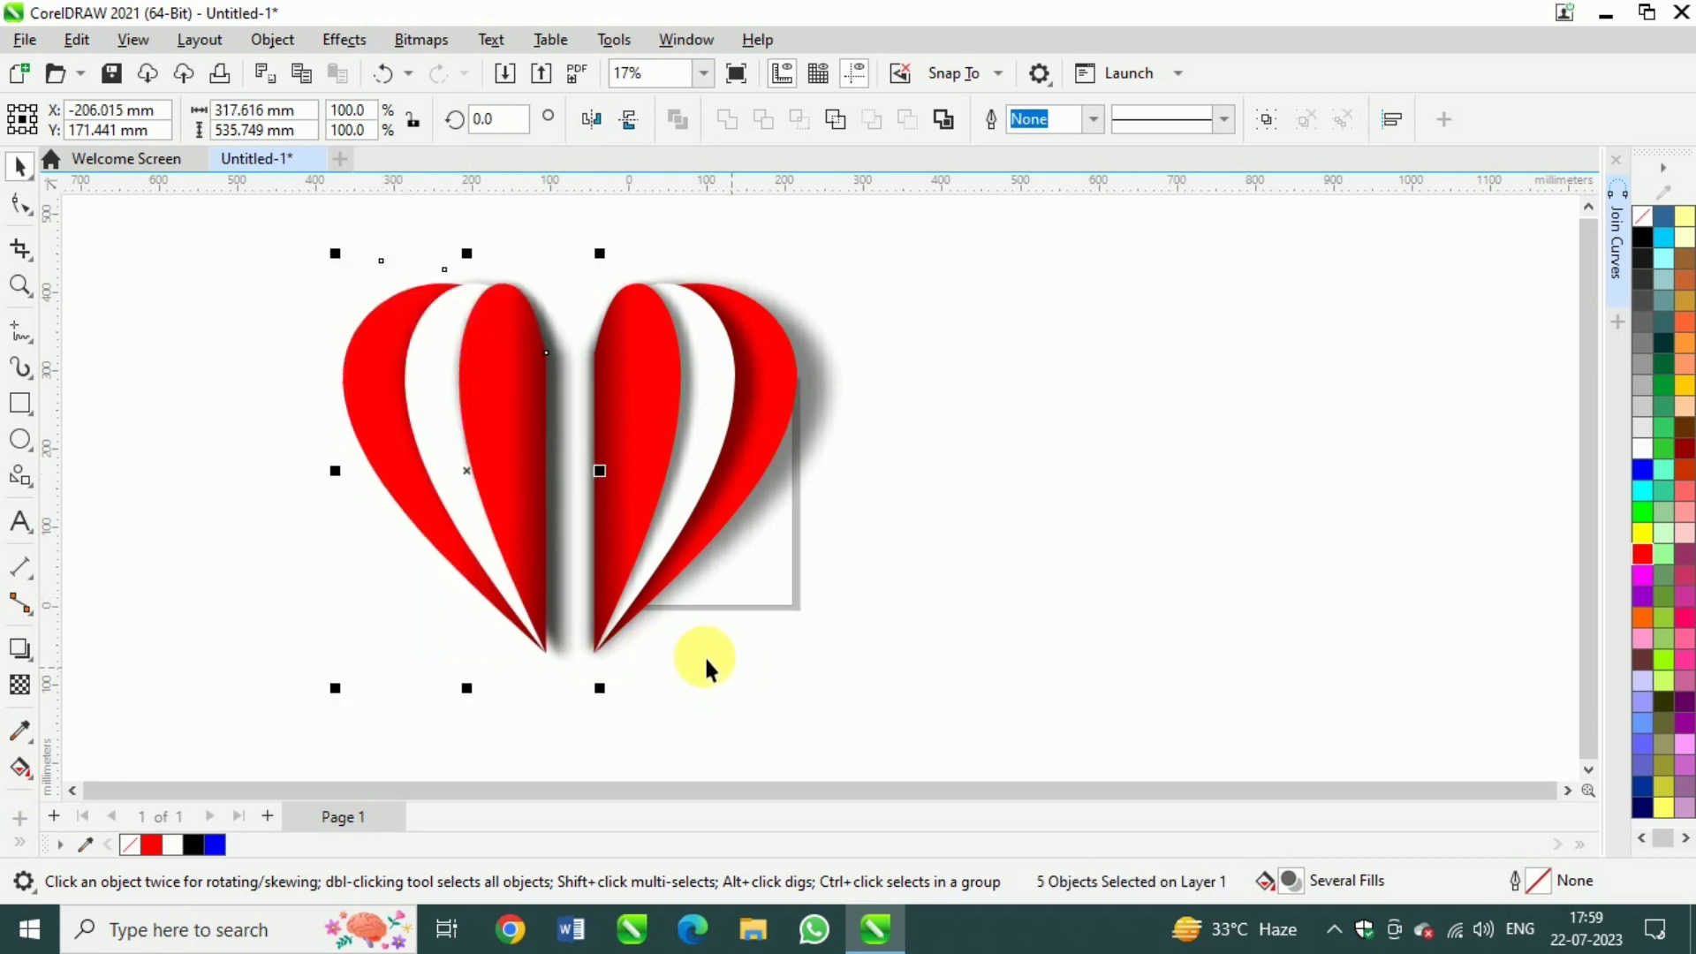
pyautogui.moveTo(476, 484); pyautogui.dragTo(502, 477)
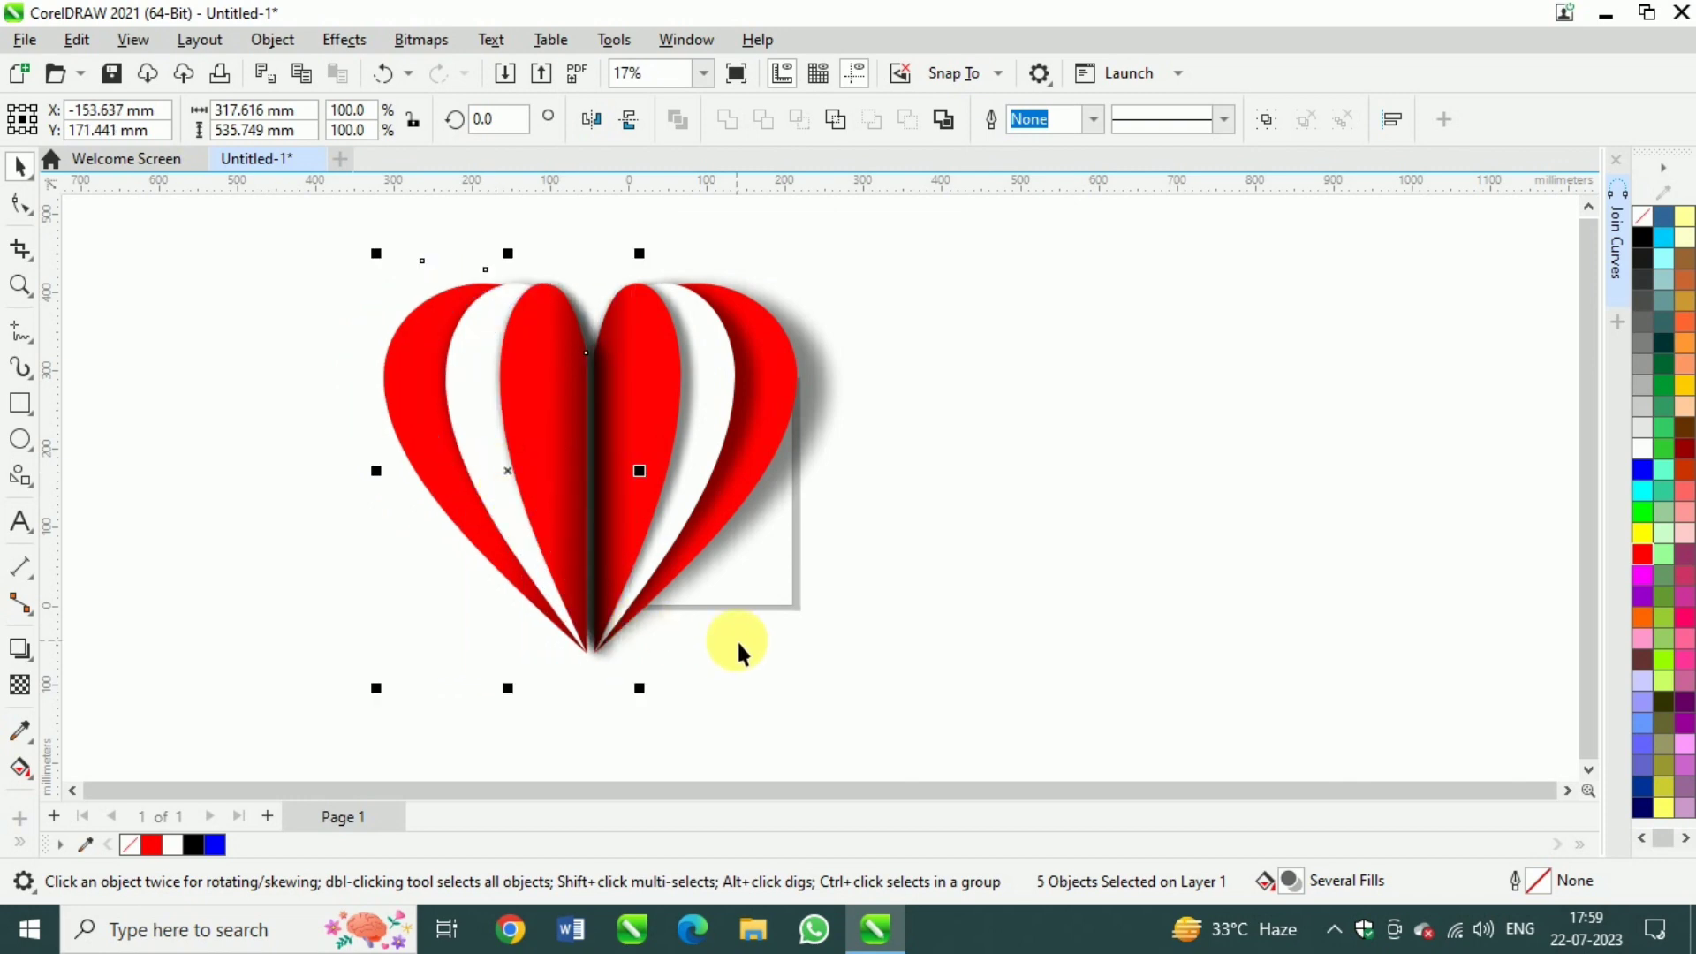
# - Undo the mirroring and move, redo the mirroring, and delete the mirrored left half
pyautogui.hotkey('ctrl', 'z')
pyautogui.hotkey('ctrl', 'z')
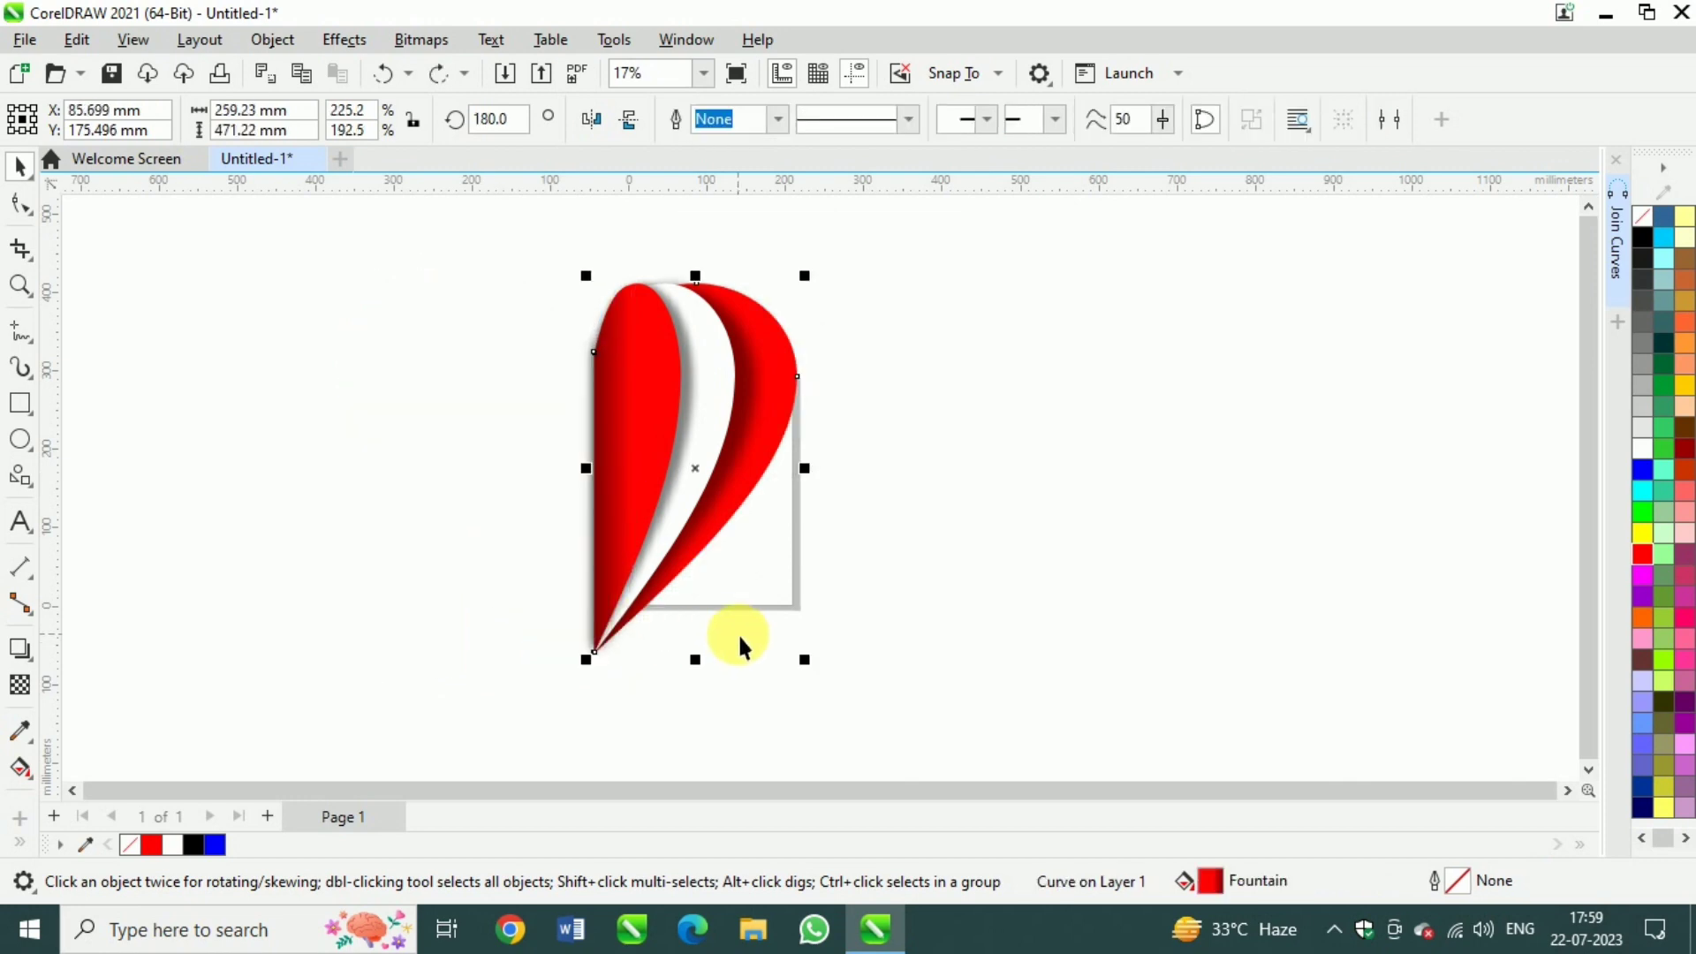
pyautogui.hotkey('ctrl', 'shift', 'z')
pyautogui.hotkey('ctrl', 'shift', 'z')
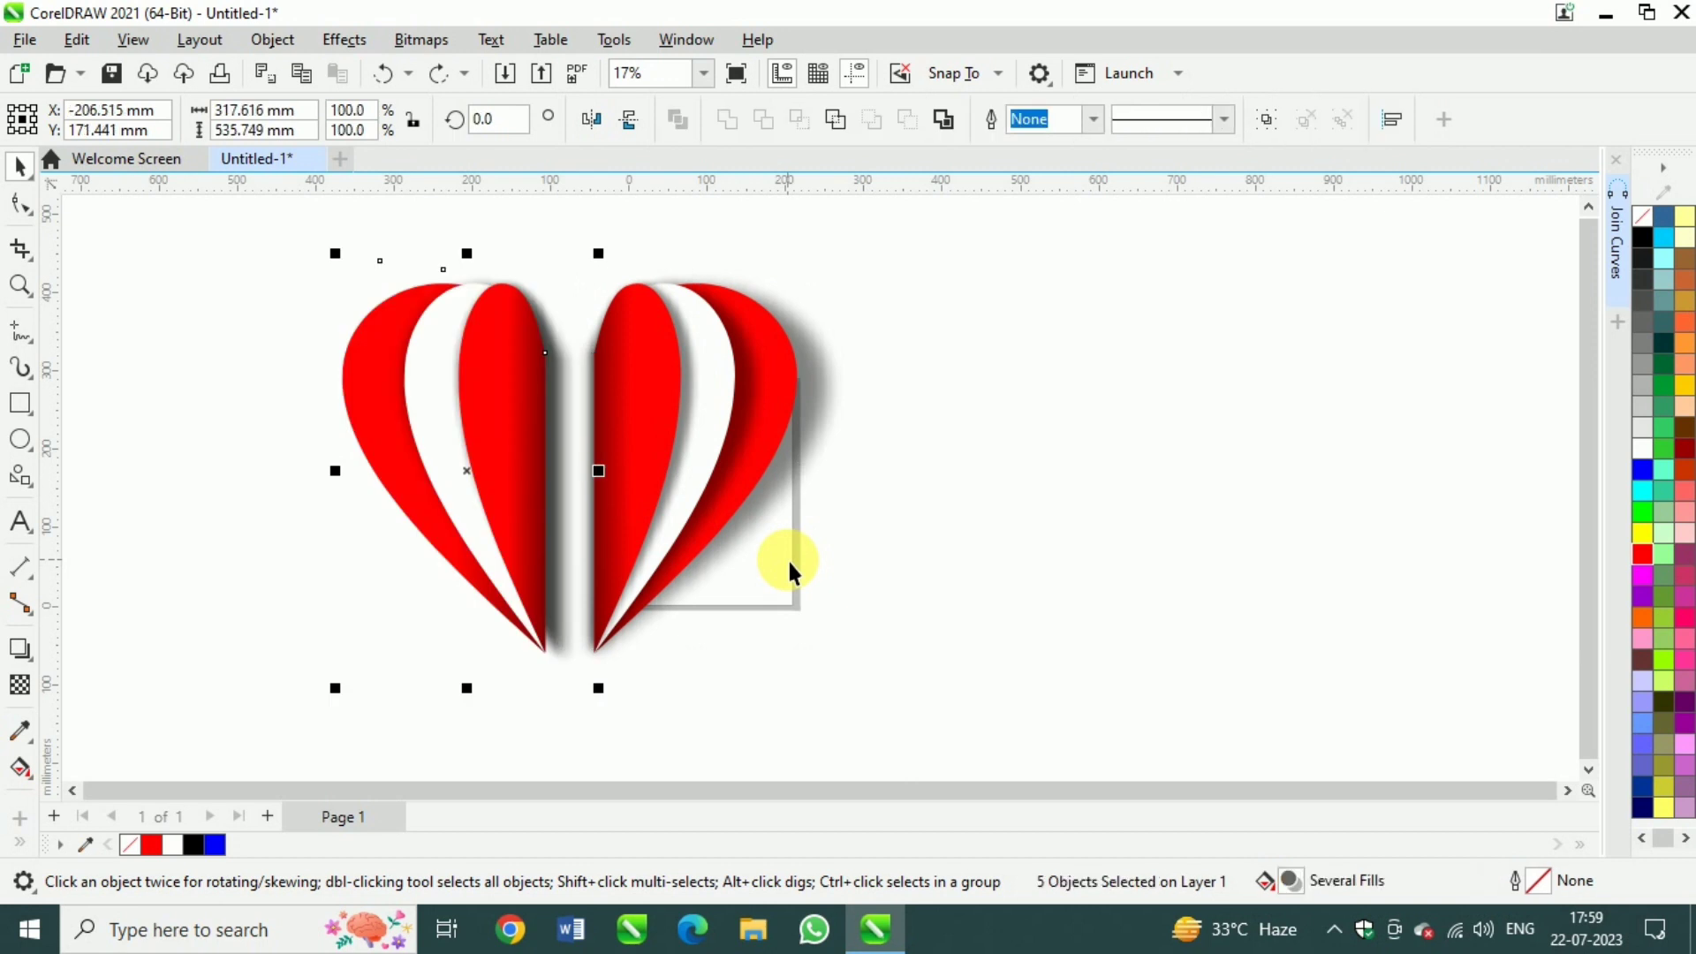
pyautogui.press('Delete')
pyautogui.click(735, 525)
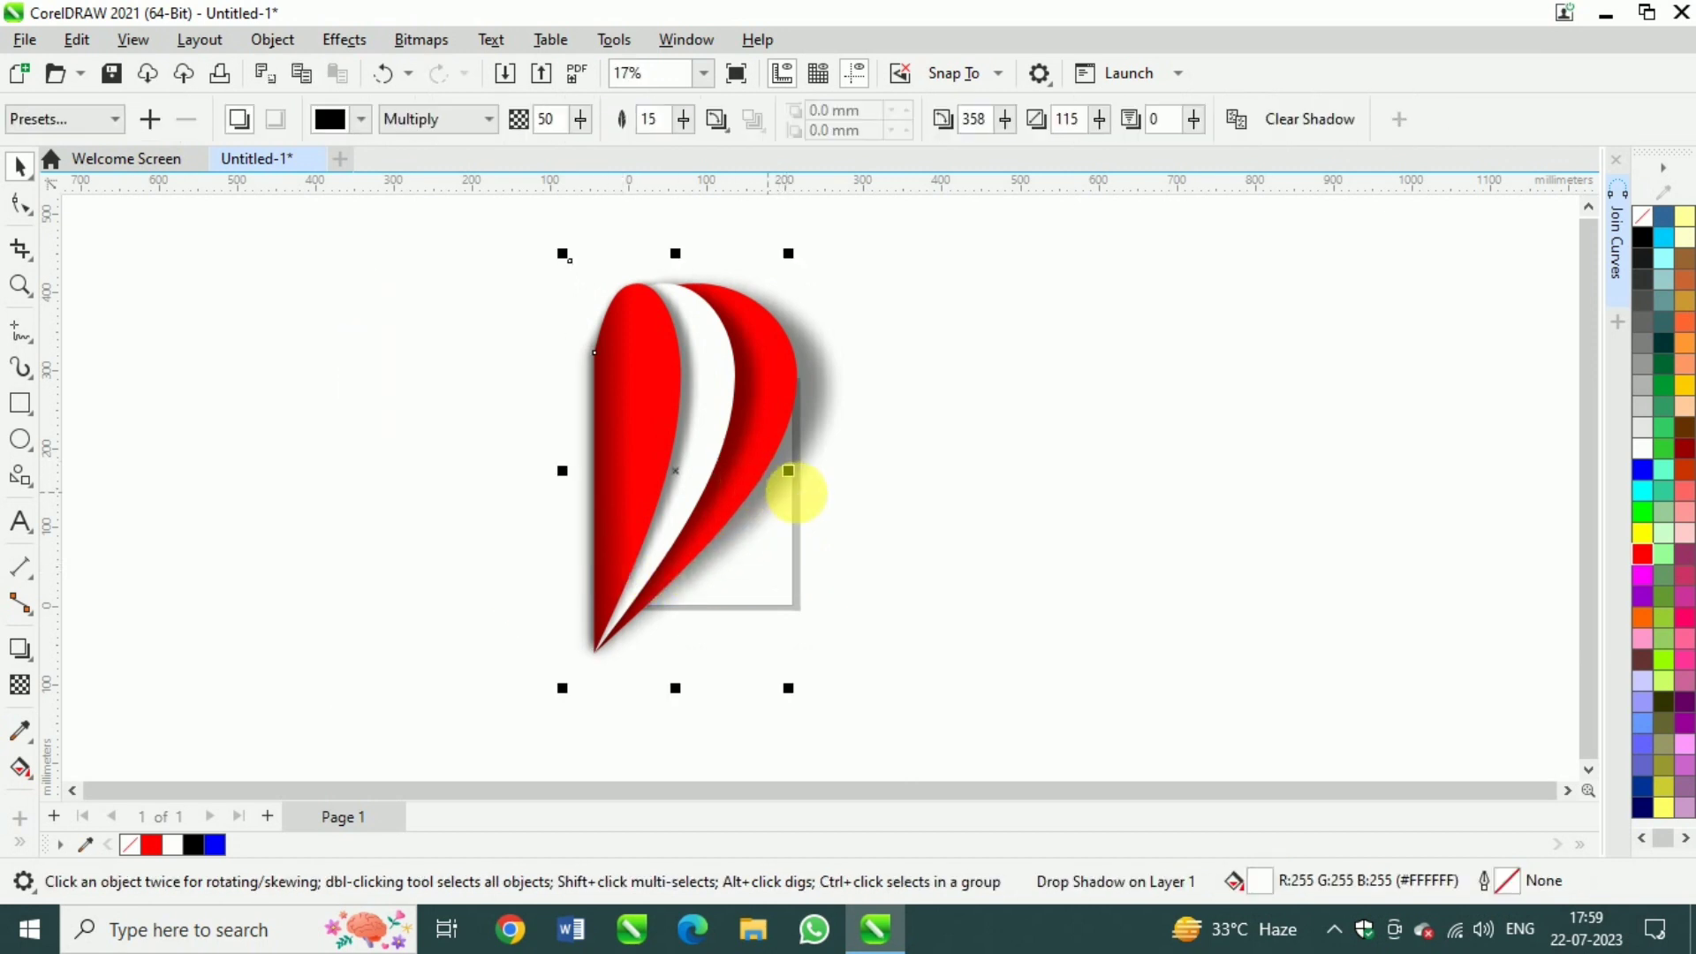
pyautogui.moveTo(787, 470); pyautogui.dragTo(424, 474)
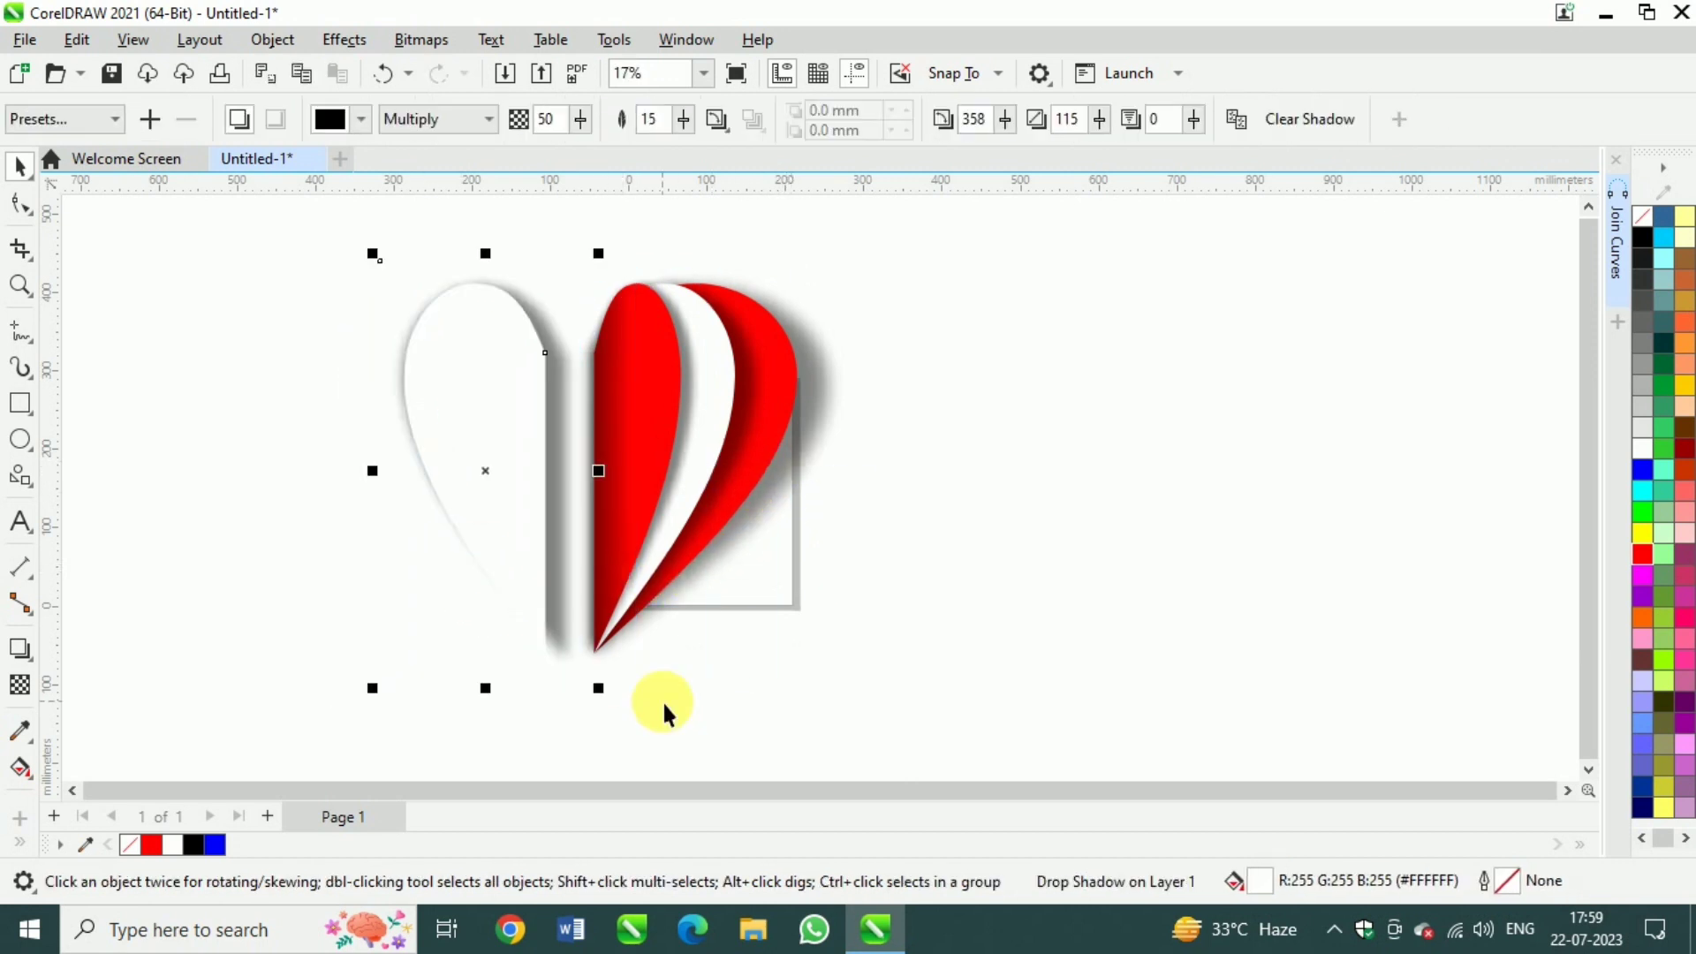
pyautogui.press('Delete')
pyautogui.moveTo(792, 671); pyautogui.dragTo(404, 327)
pyautogui.hotkey('ctrl', 'z')
pyautogui.moveTo(978, 740); pyautogui.dragTo(724, 655)
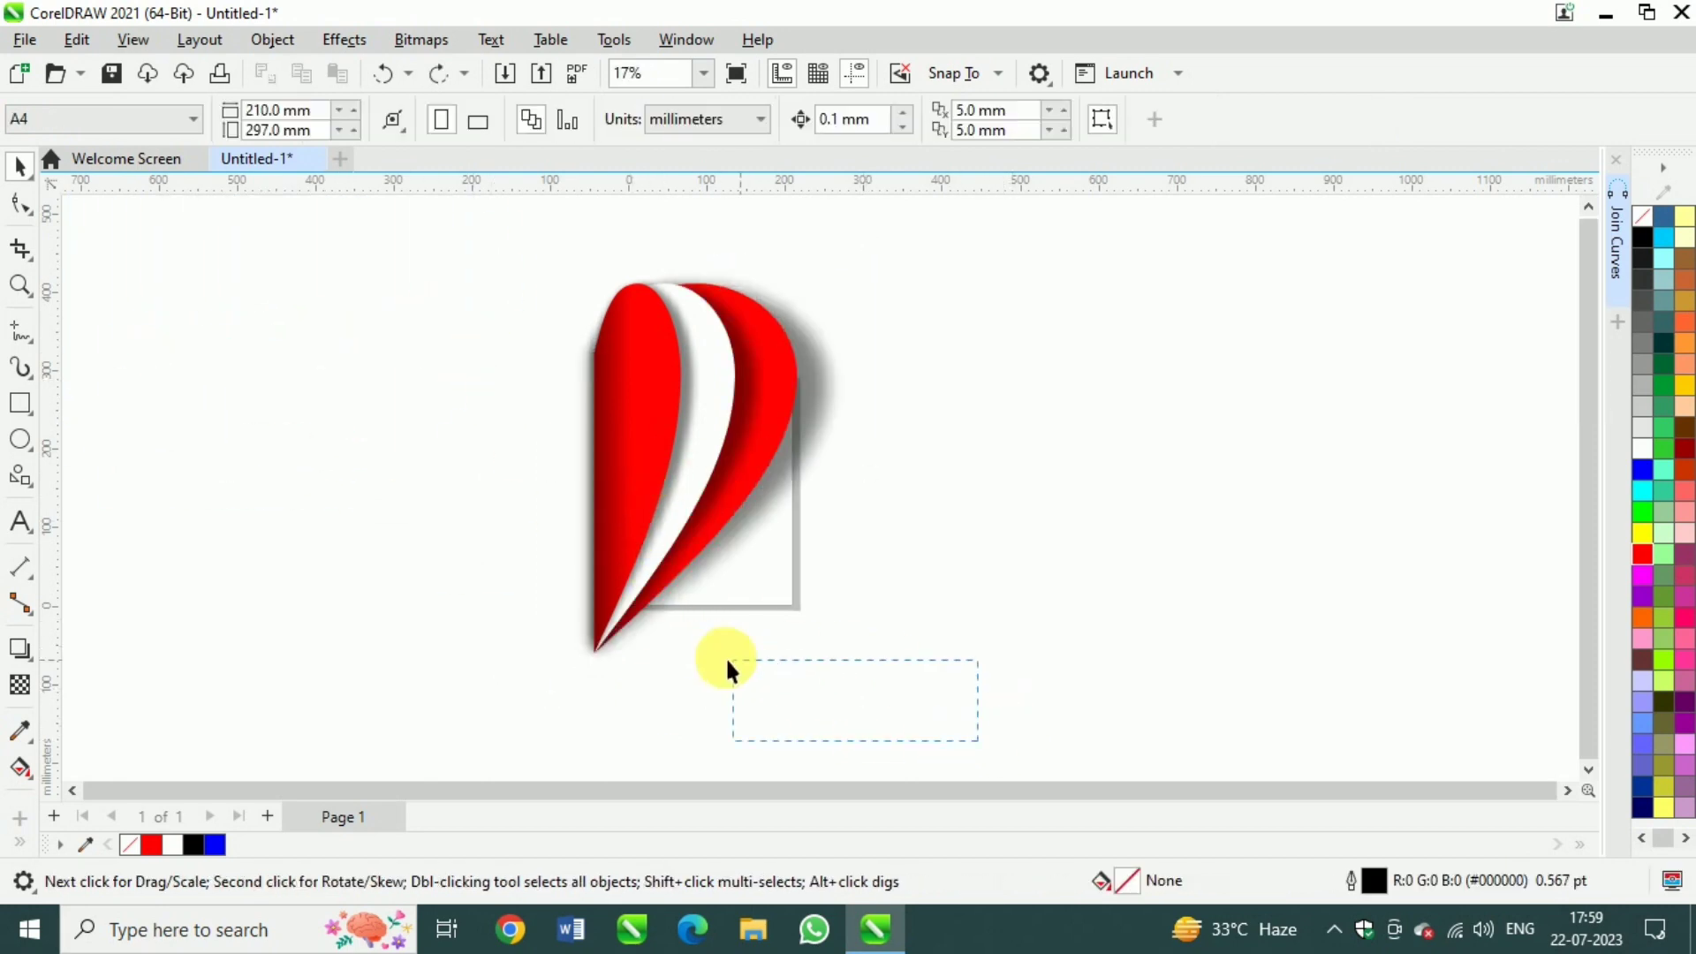
# - Mirror a copy of all the right half's shapes and shadows horizontally to form the left half
pyautogui.moveTo(507, 258); pyautogui.dragTo(507, 258)
pyautogui.moveTo(804, 477); pyautogui.dragTo(424, 475)
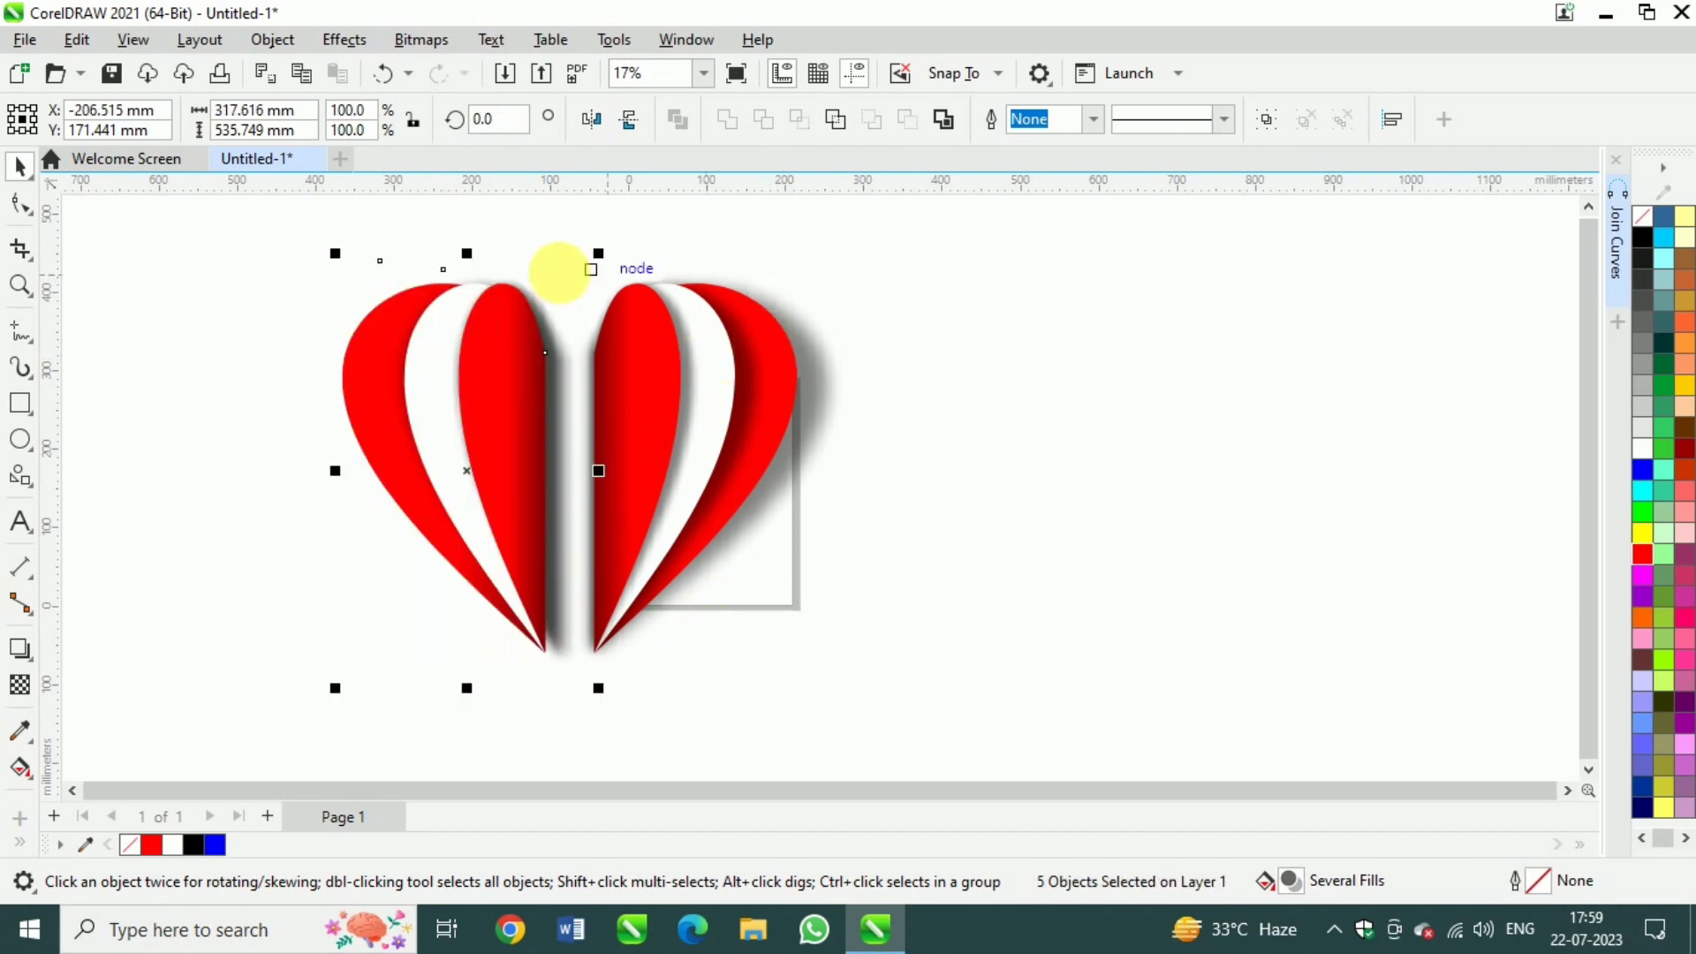
# - Clear the drop shadows from the mirrored left half and move its shapes closer to the right half
pyautogui.click(20, 649)
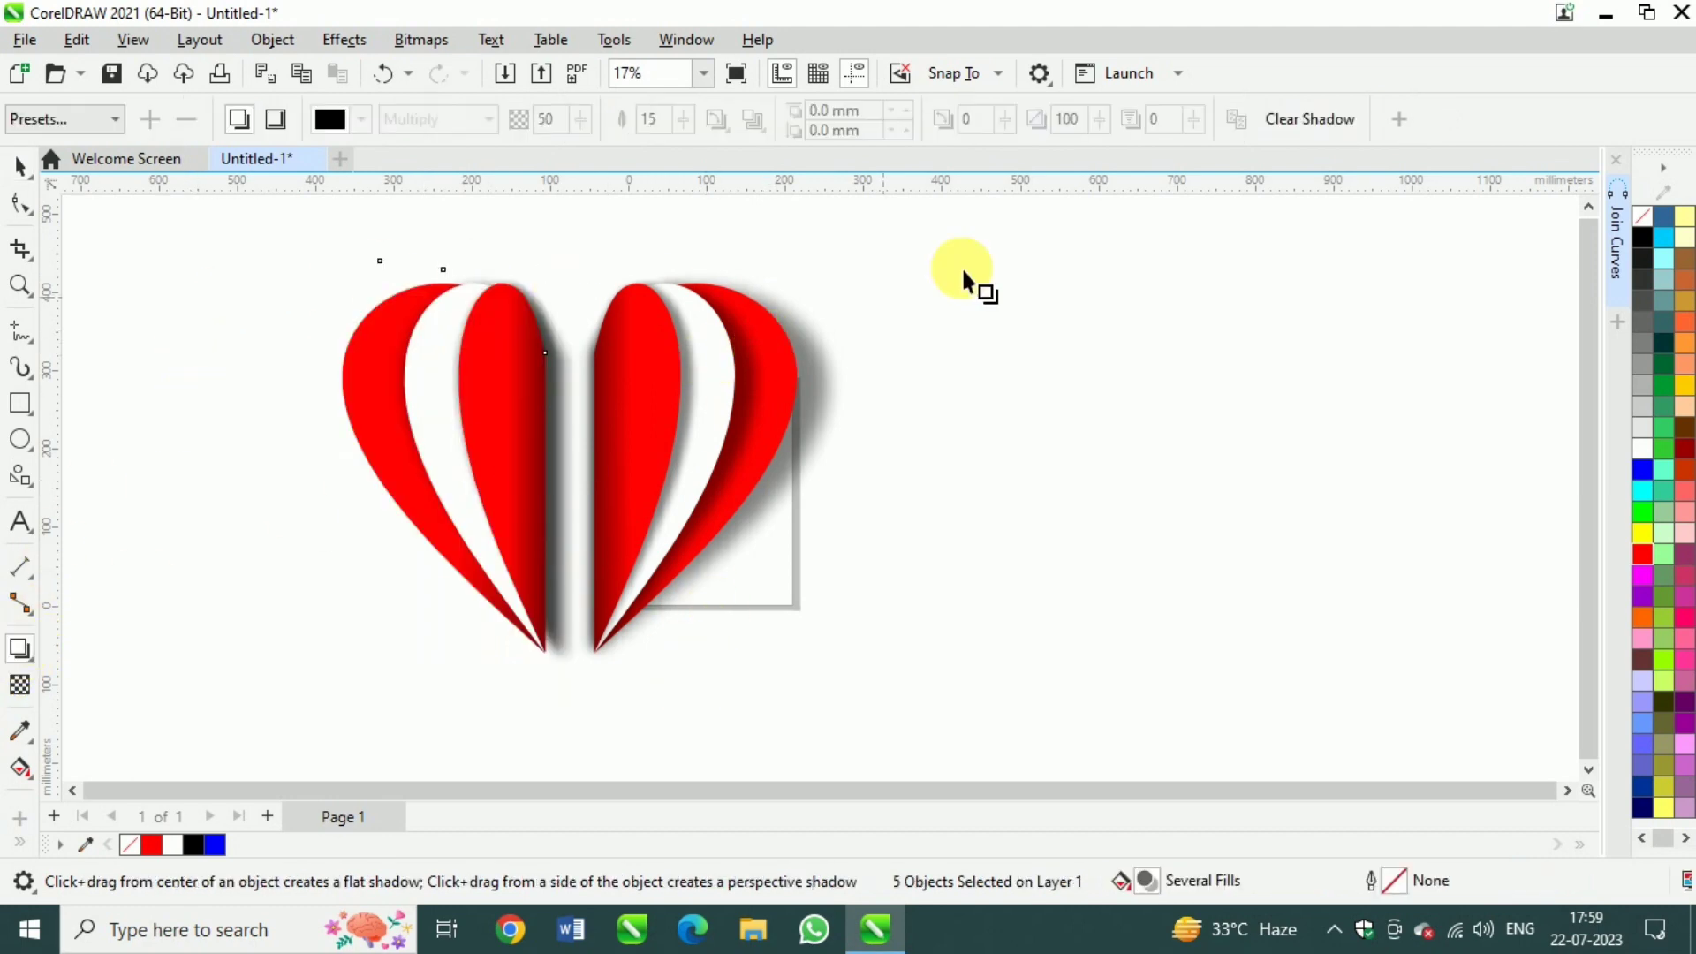
pyautogui.click(1299, 118)
pyautogui.click(22, 166)
pyautogui.click(548, 711)
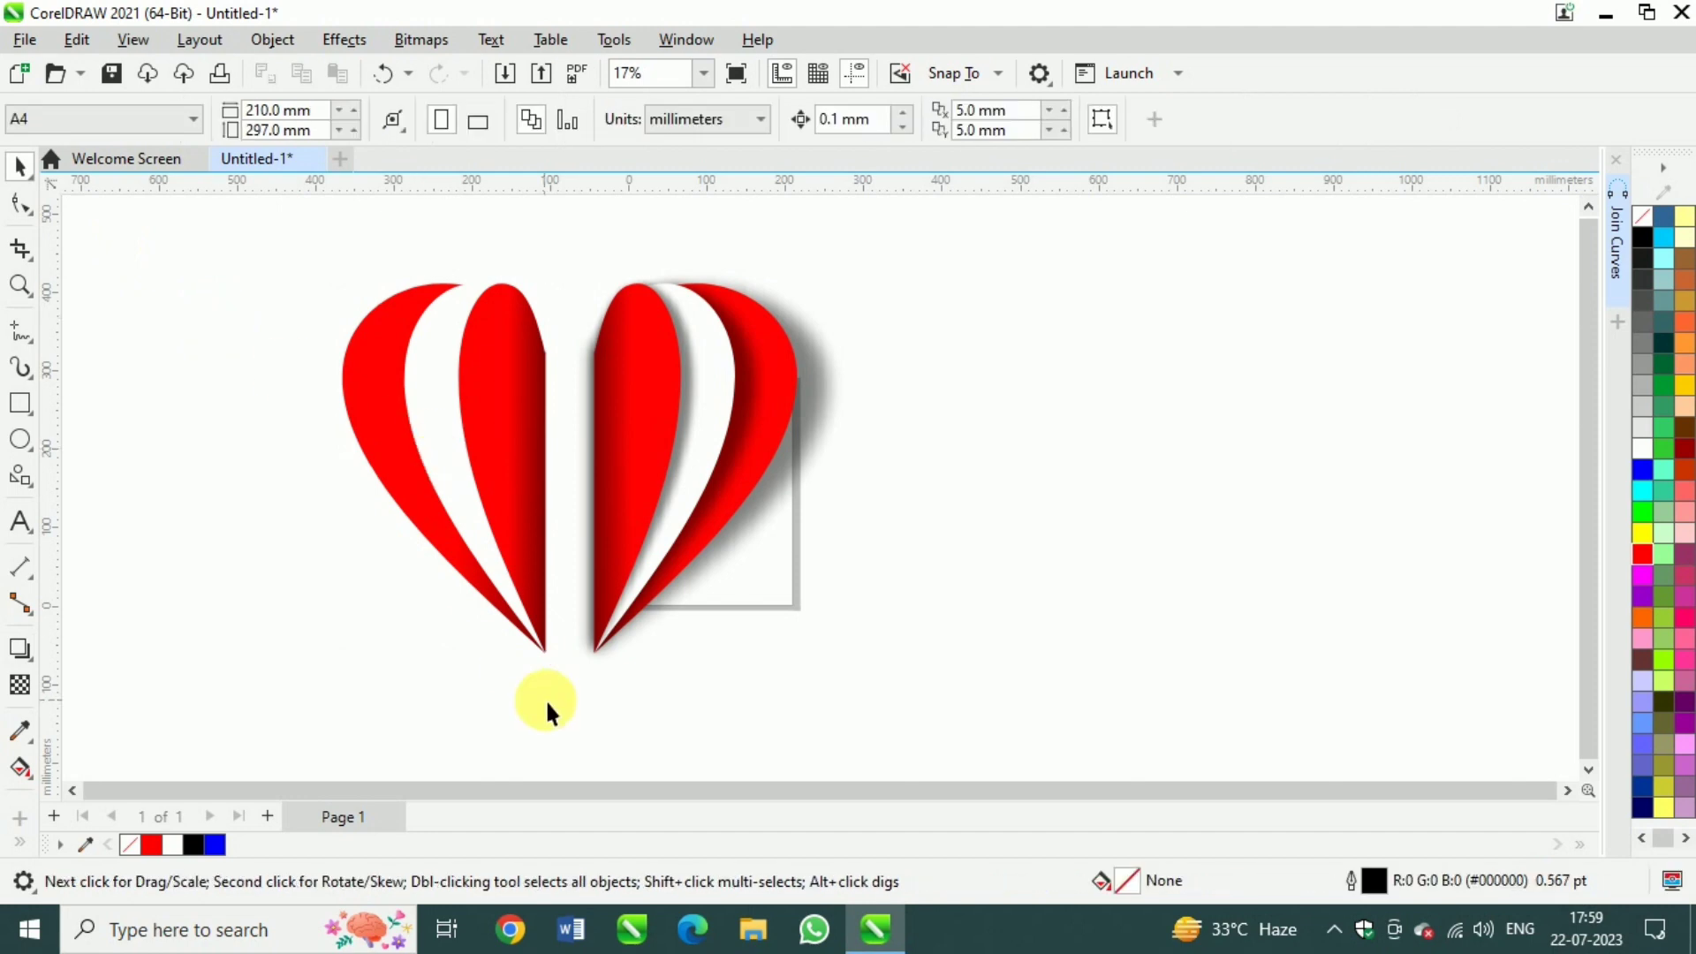
pyautogui.moveTo(284, 342); pyautogui.dragTo(285, 345)
pyautogui.moveTo(506, 507); pyautogui.dragTo(544, 507)
# - Add a perspective drop shadow to the left half's innermost red shape toward its white band, with direction 180 and extension about 117
pyautogui.click(523, 442)
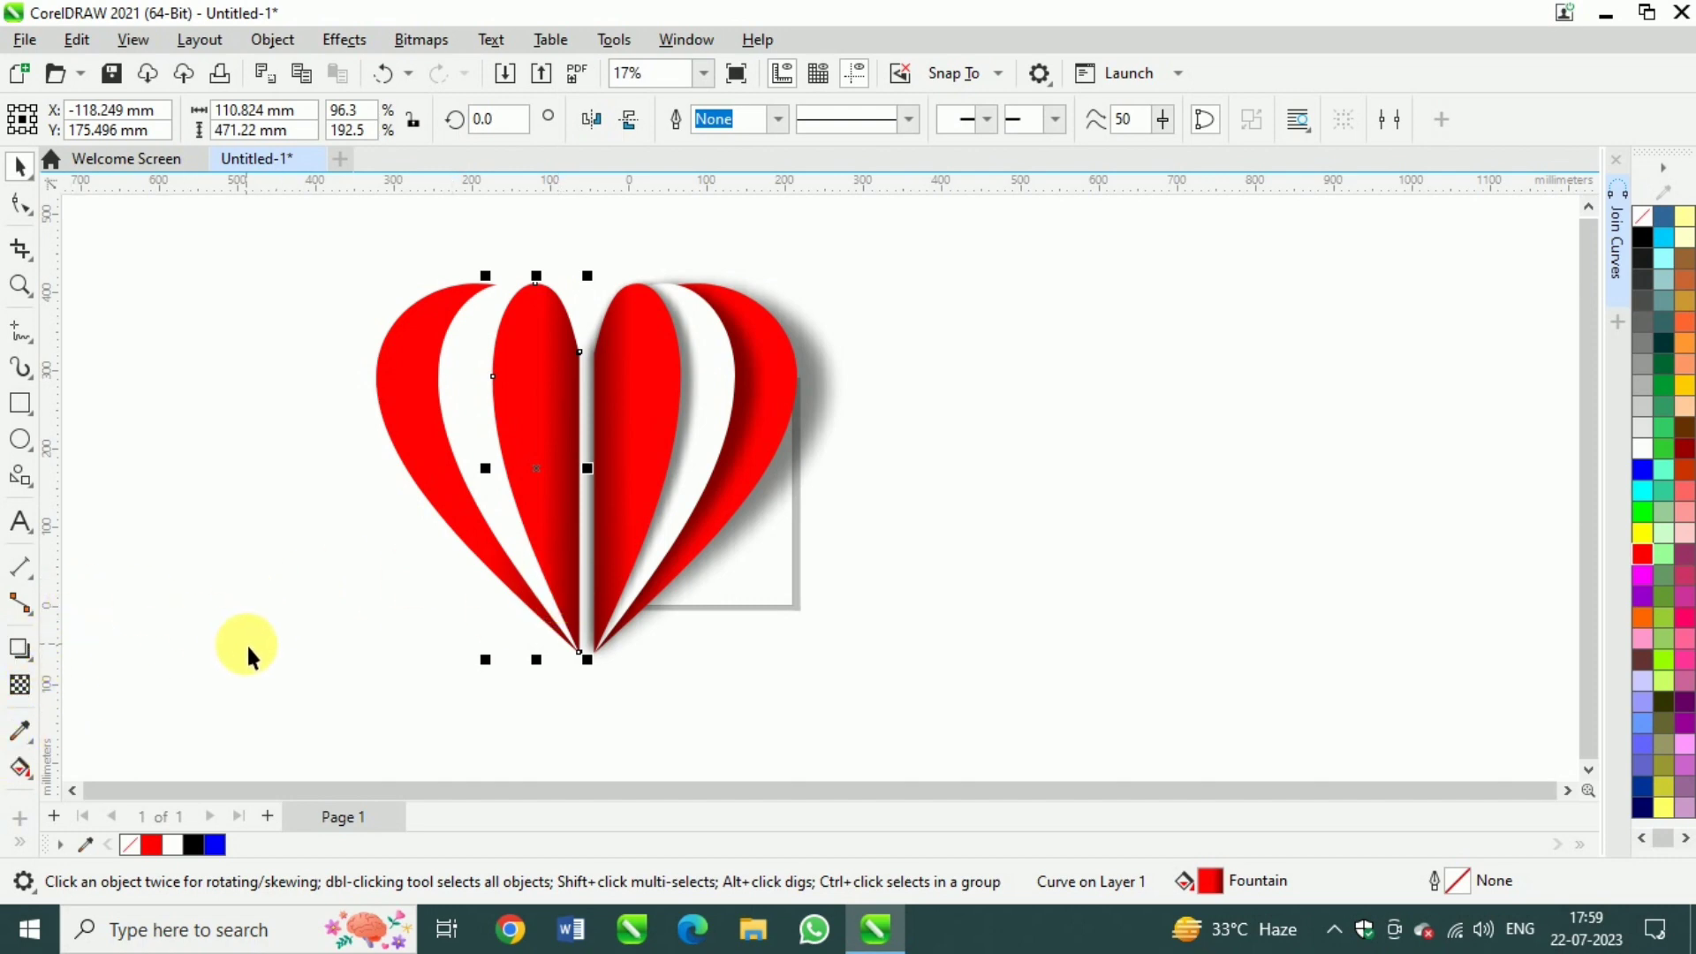
pyautogui.click(19, 649)
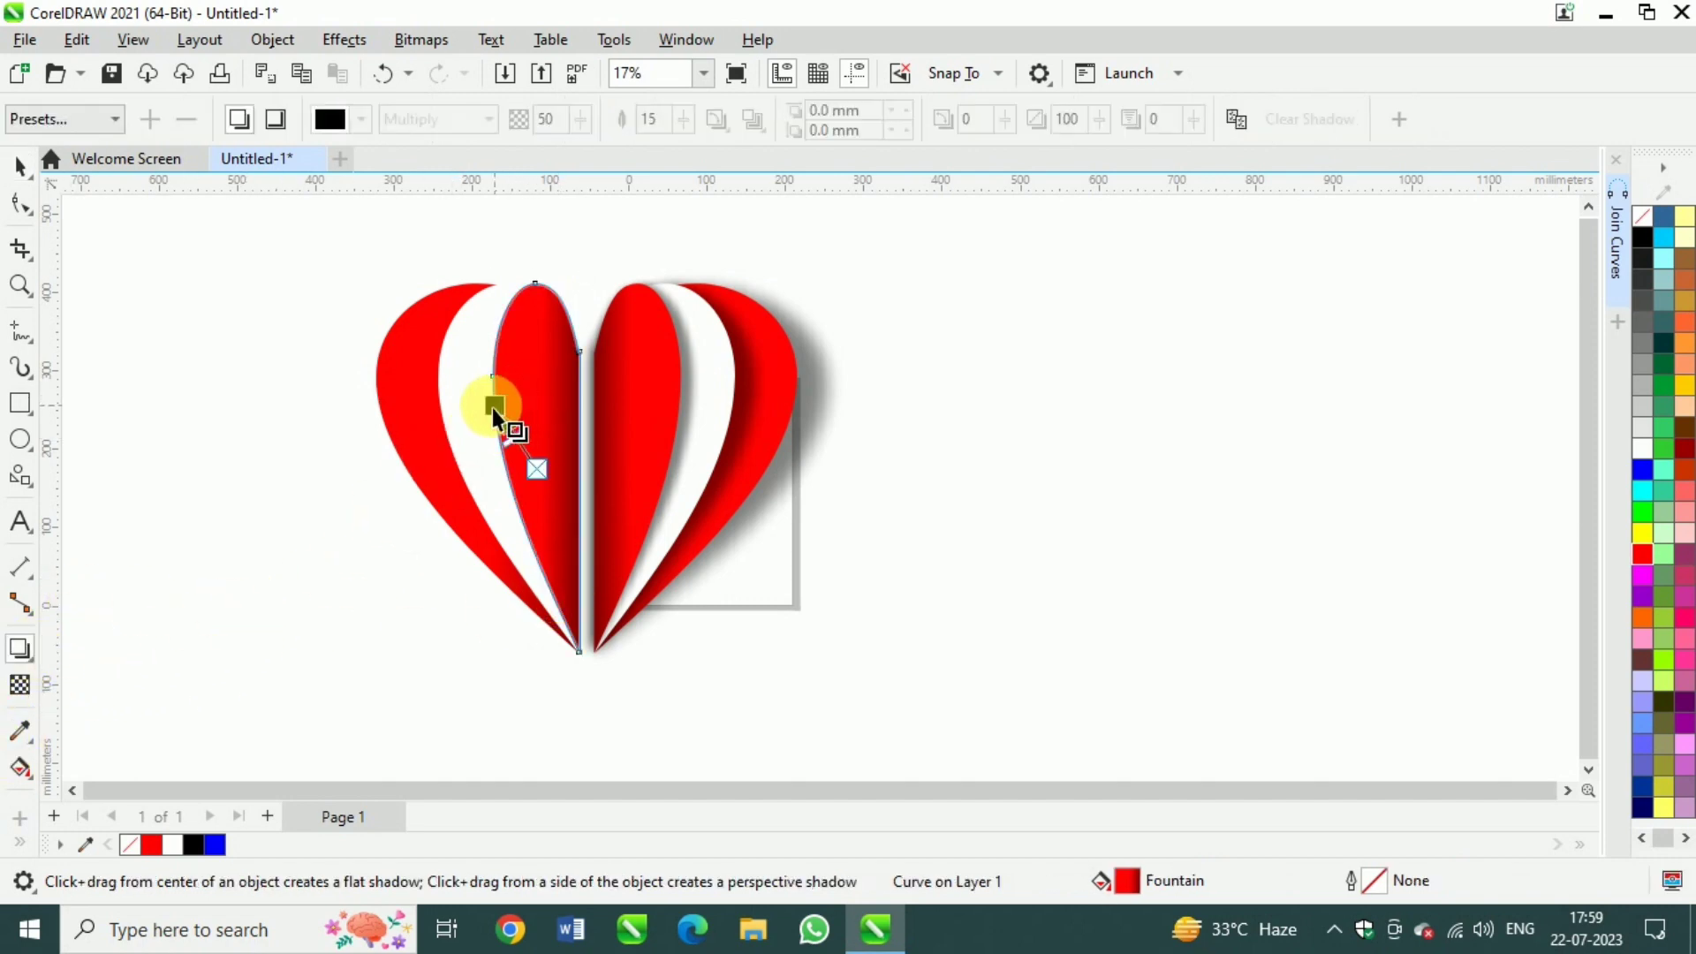
pyautogui.moveTo(491, 408); pyautogui.dragTo(485, 475)
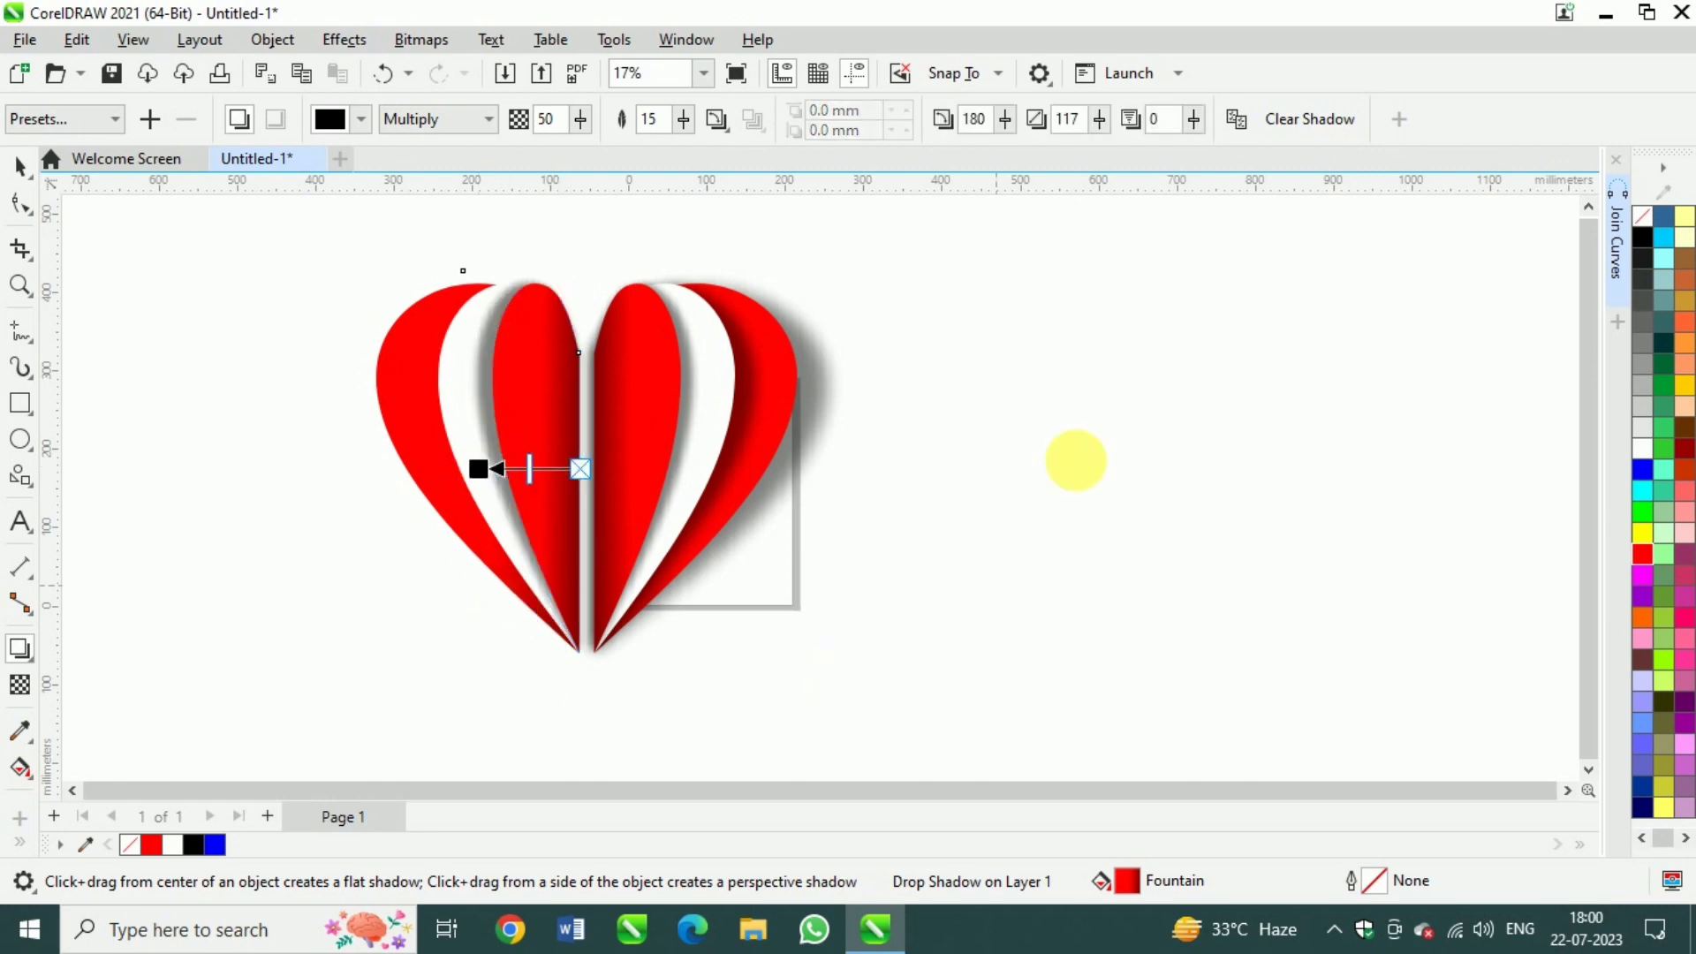
pyautogui.click(20, 166)
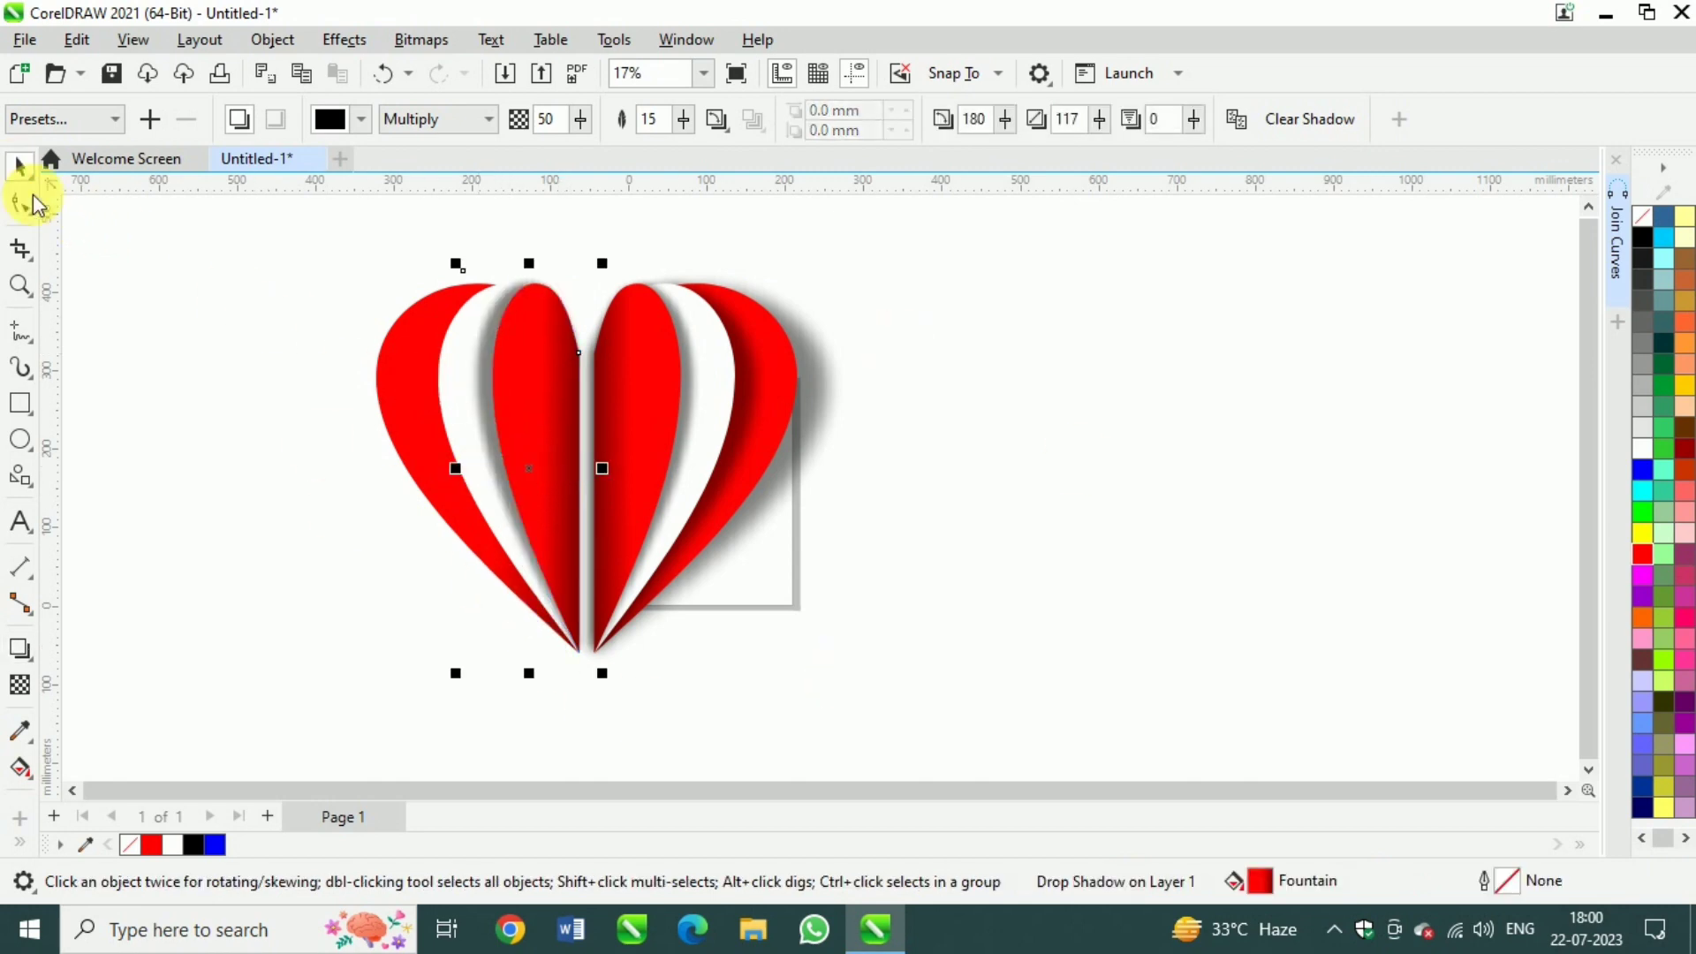
pyautogui.click(325, 570)
# - Copy the drop shadow from the left half's innermost red shape onto its white shape
pyautogui.click(500, 463)
pyautogui.click(448, 386)
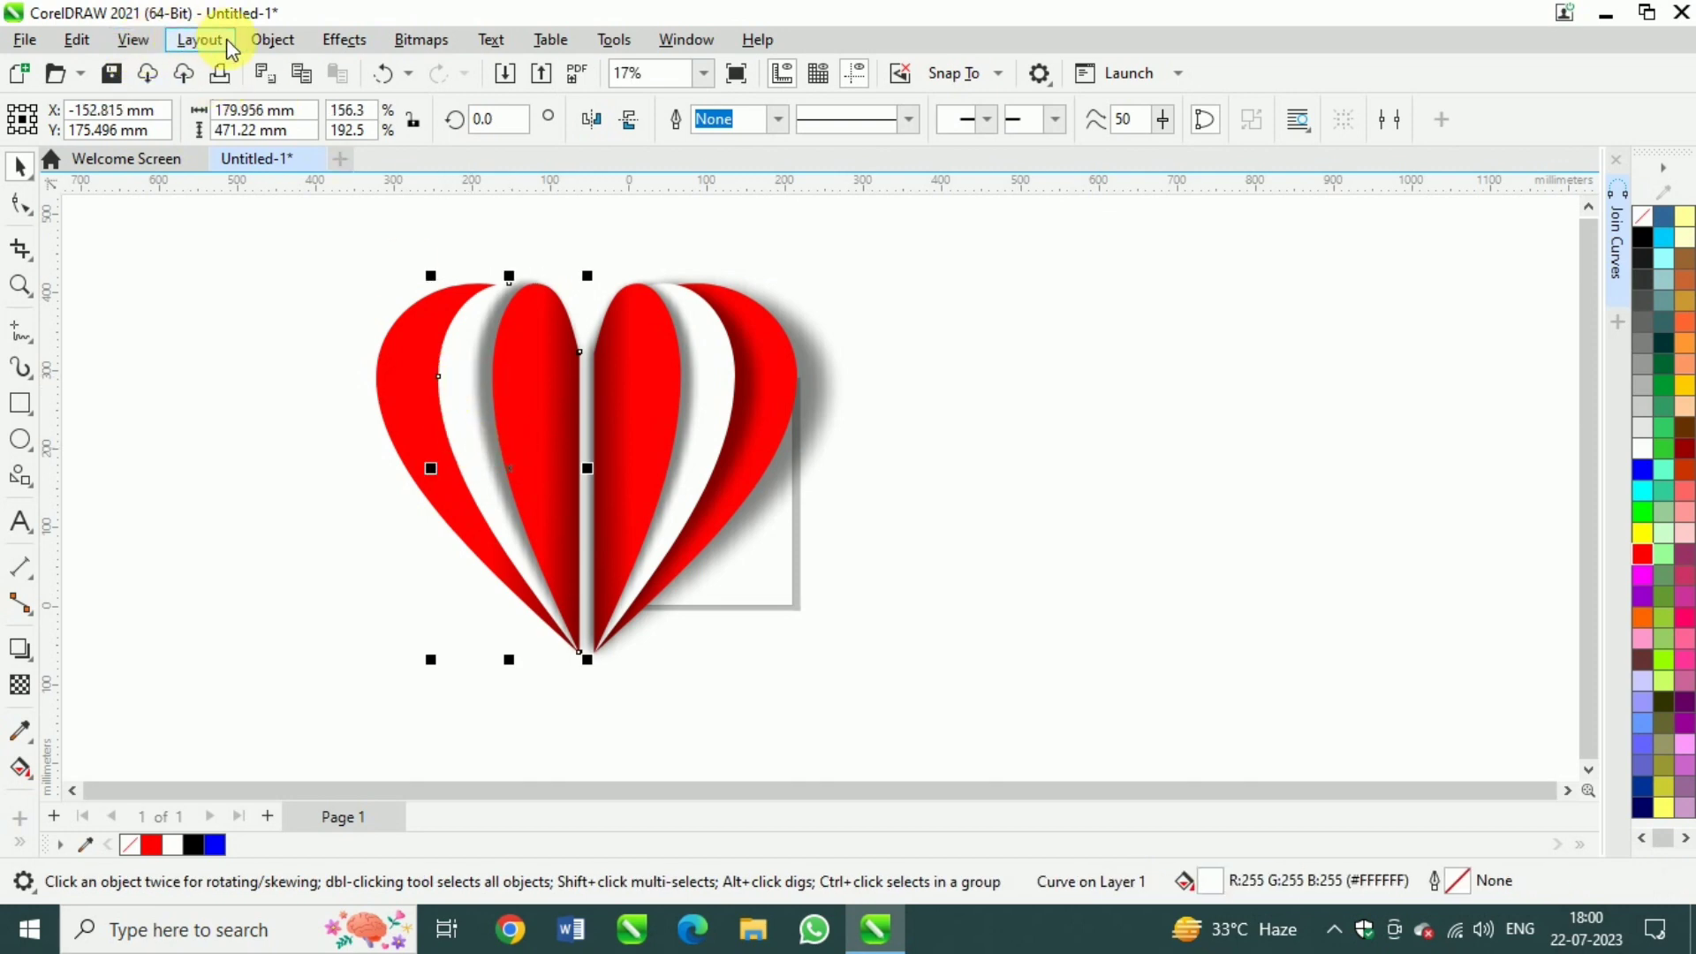
pyautogui.click(273, 39)
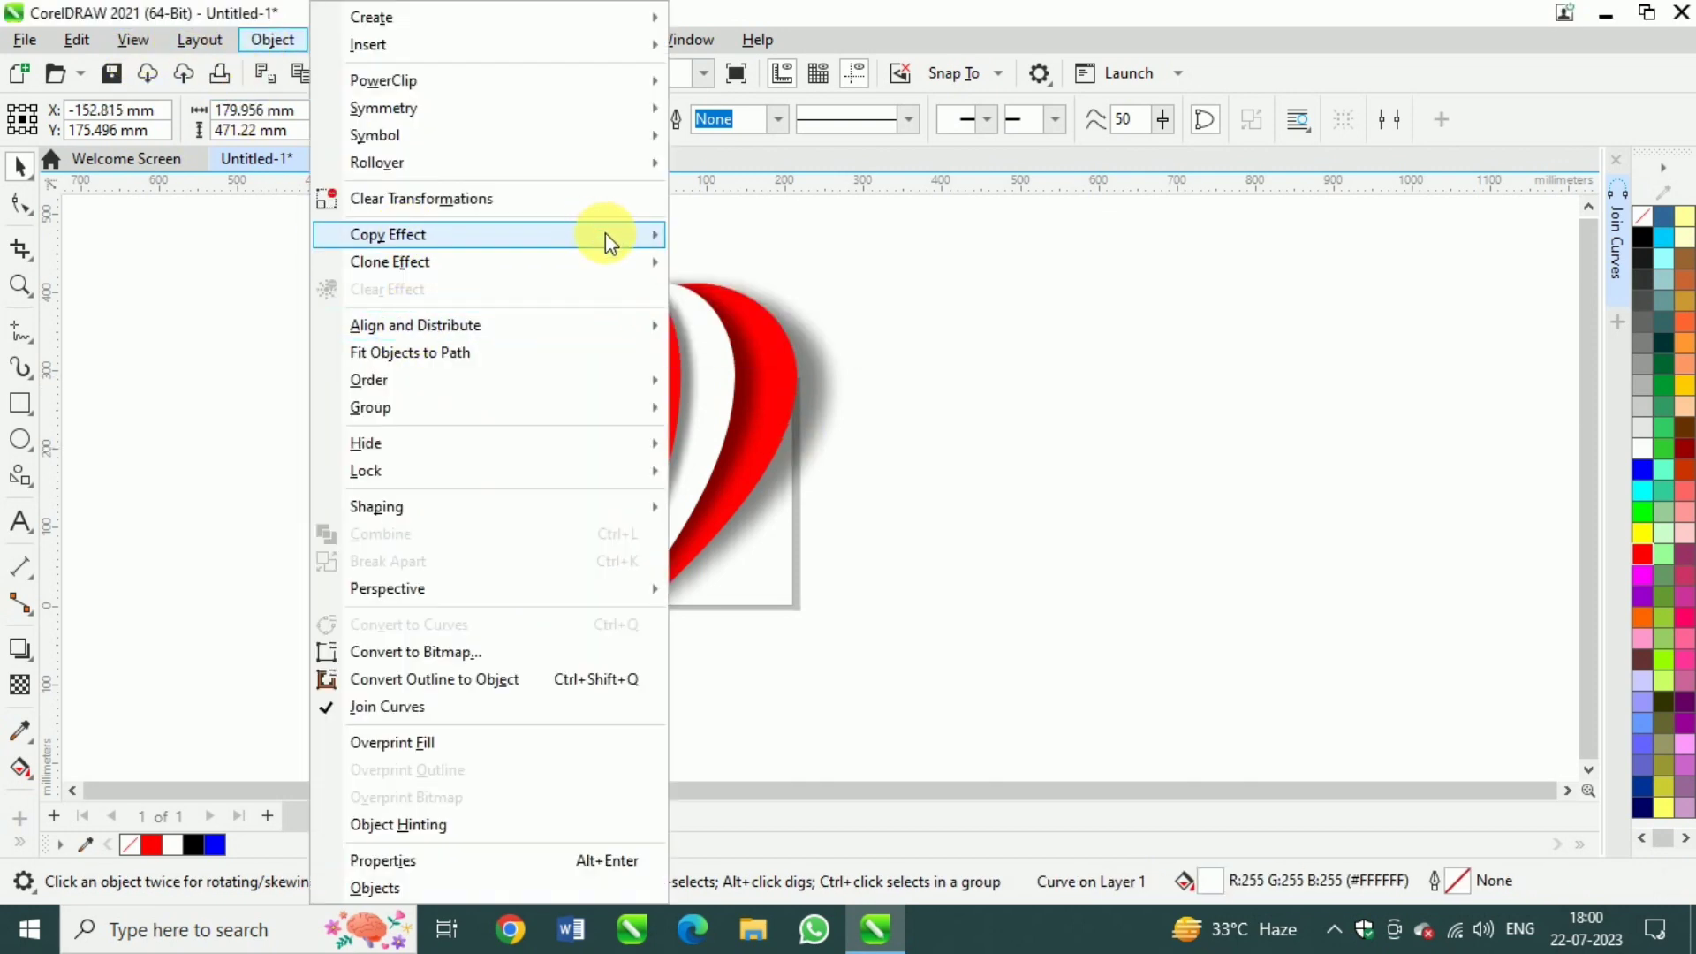
pyautogui.moveTo(606, 234)
pyautogui.click(751, 400)
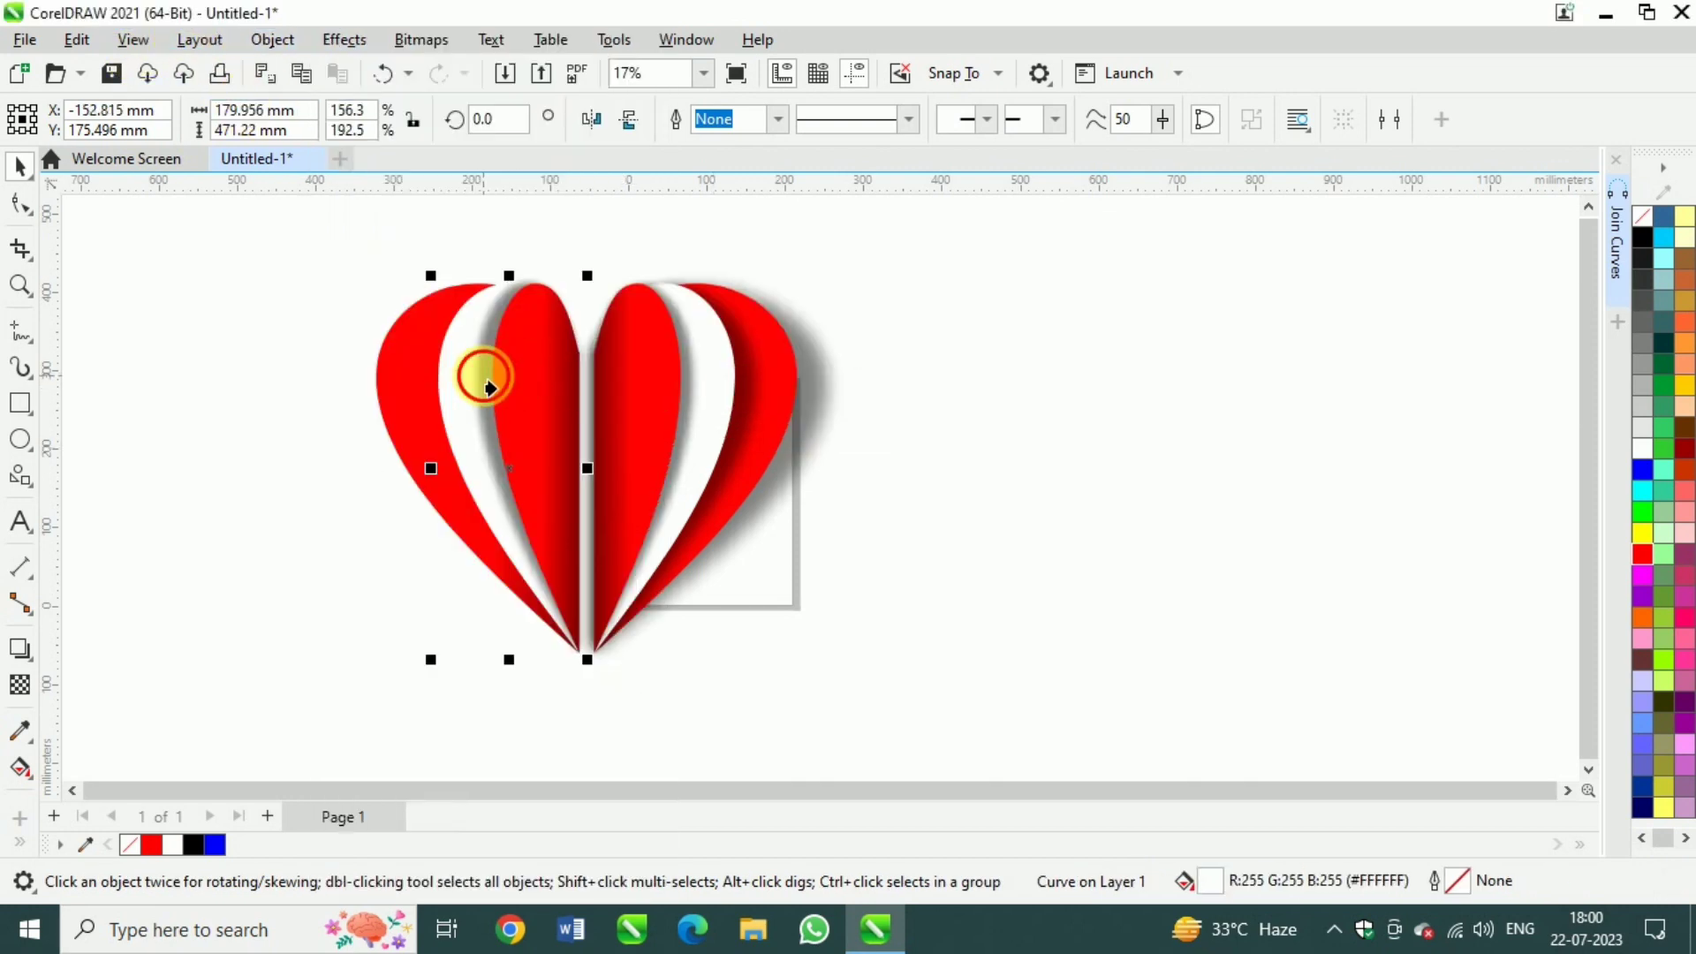
pyautogui.click(484, 377)
pyautogui.click(239, 419)
# - Copy the drop shadow from the left half's innermost red shape onto its outermost red shape
pyautogui.click(389, 390)
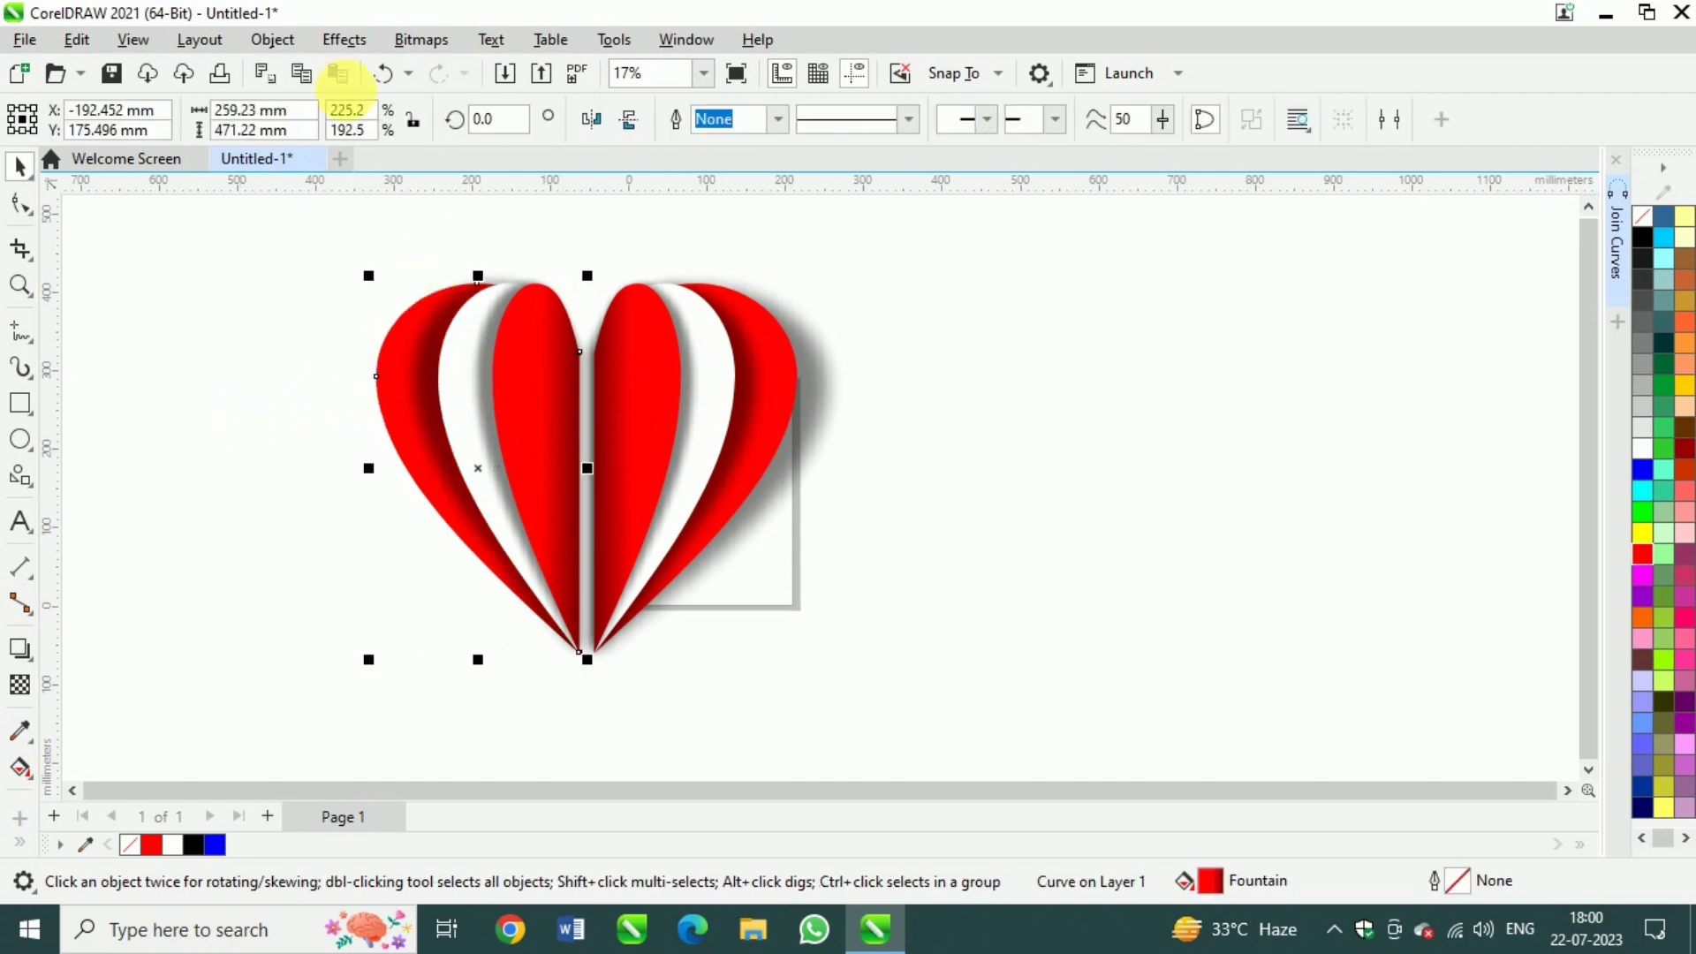
pyautogui.click(272, 39)
pyautogui.moveTo(378, 234)
pyautogui.click(777, 402)
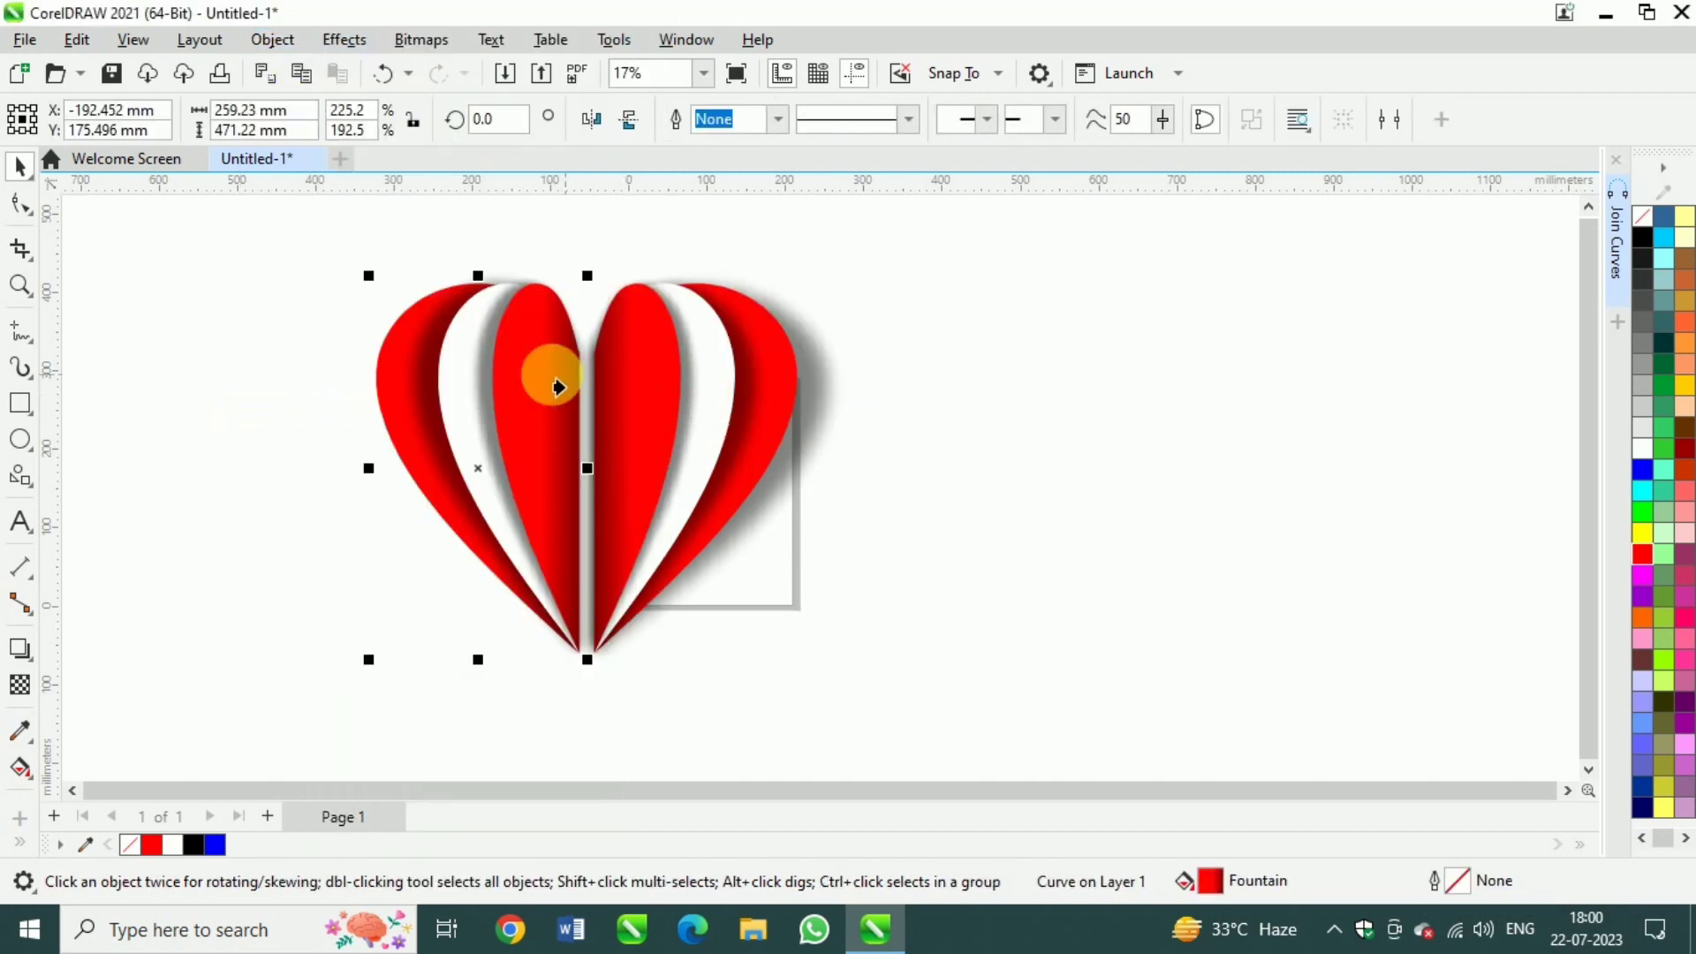
pyautogui.click(557, 386)
pyautogui.click(257, 363)
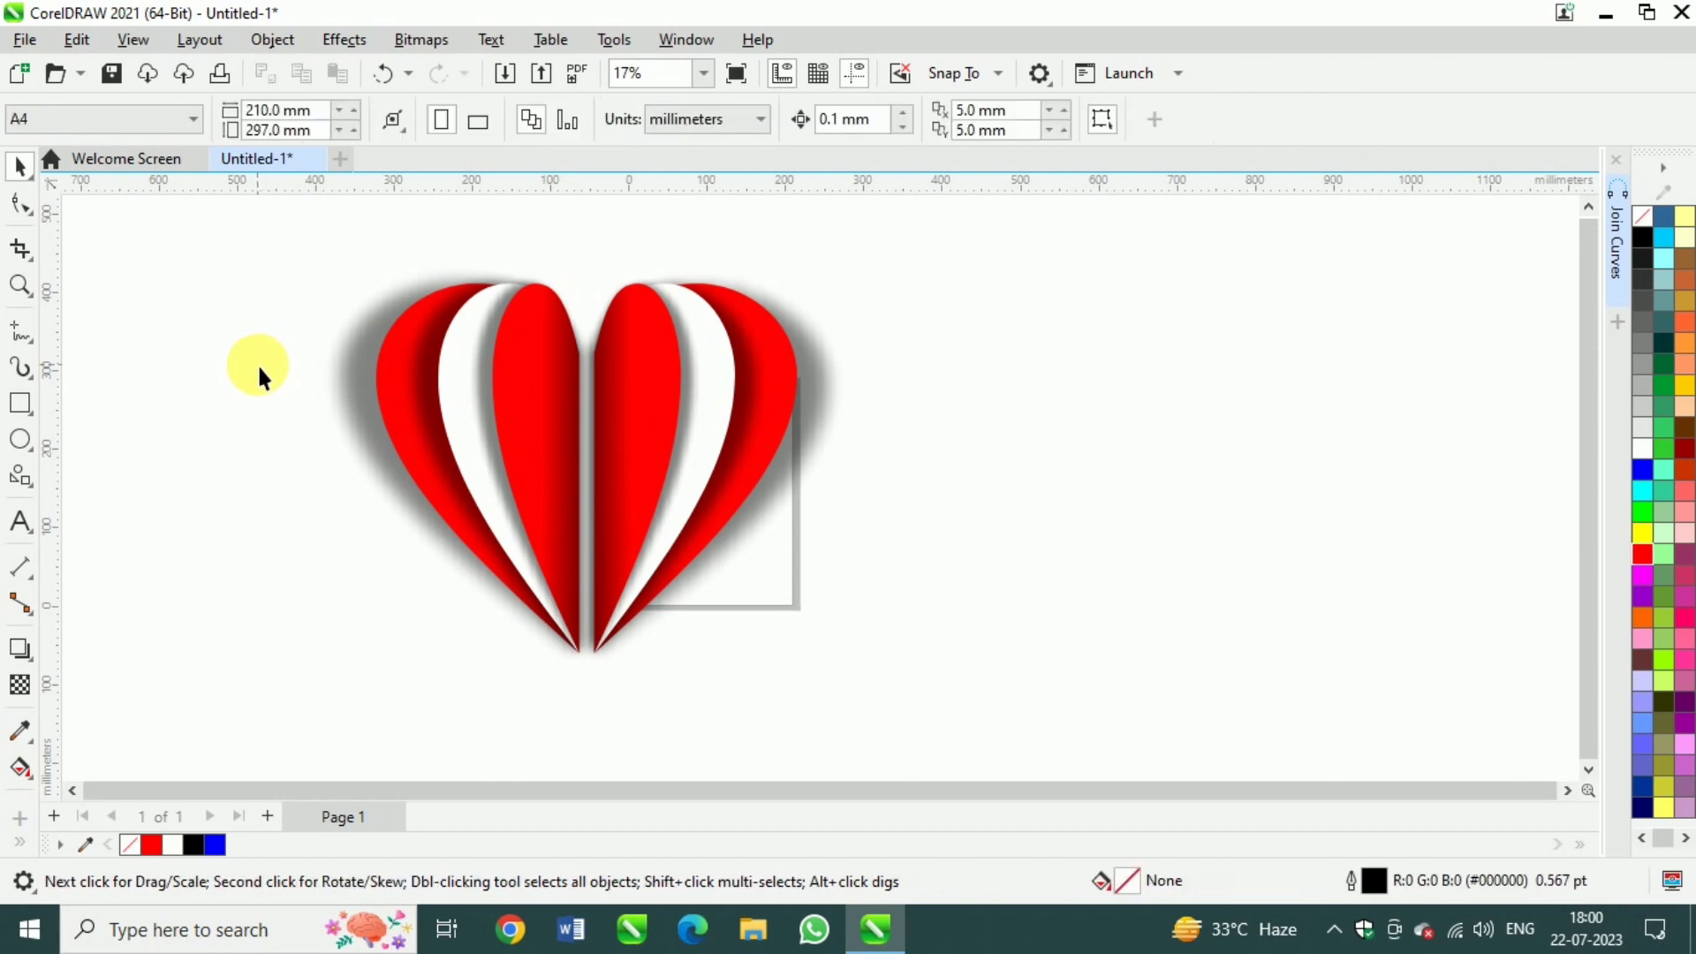
# - Nudge the heart's left half to the right until its inner edge meets the right half
pyautogui.moveTo(296, 228); pyautogui.dragTo(617, 751)
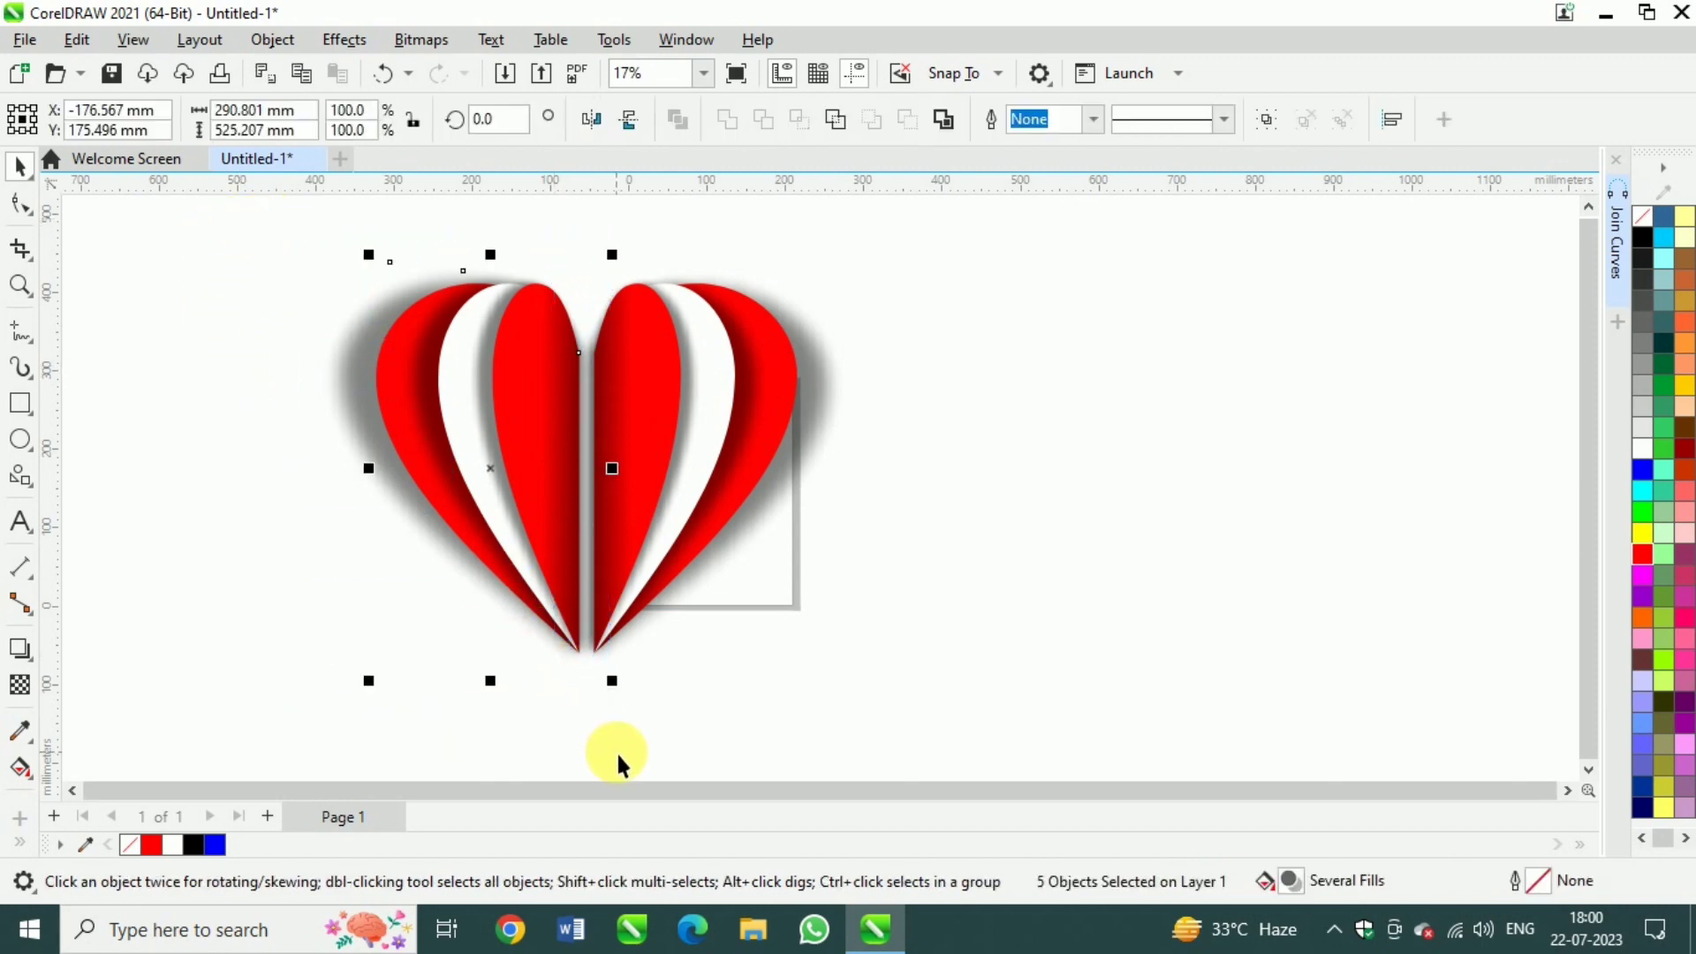
pyautogui.press('Right')
pyautogui.press('Right')
pyautogui.press('Right')
pyautogui.press('Right')
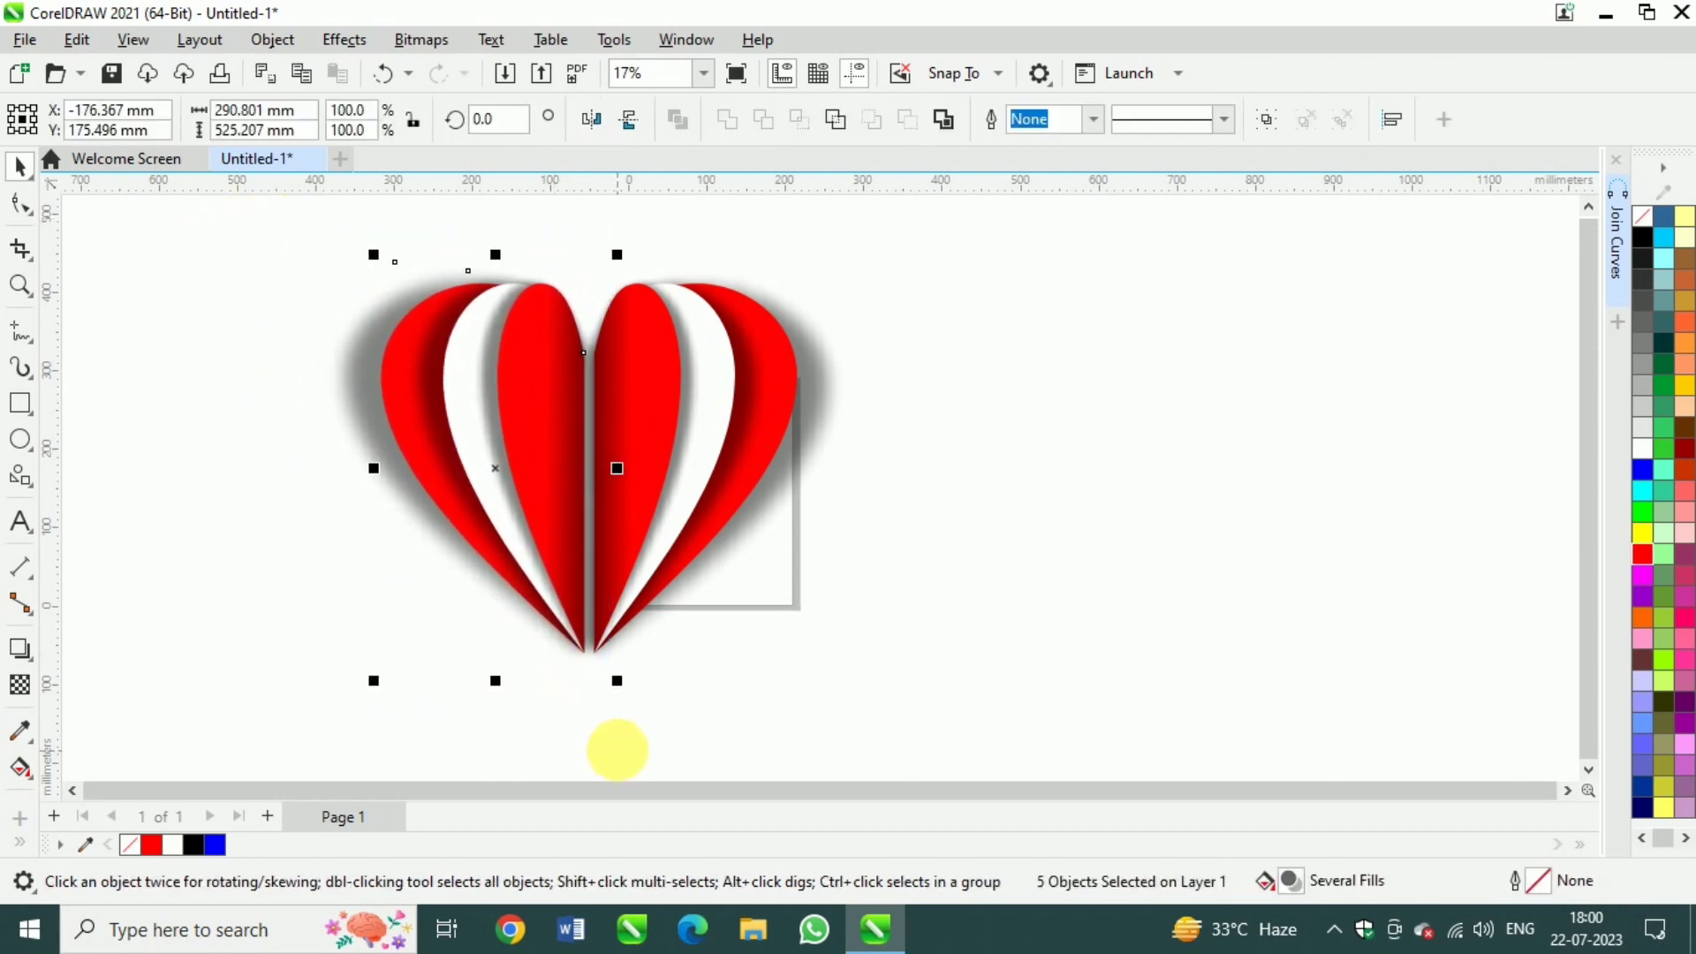
pyautogui.press('Right')
pyautogui.press('Right')
pyautogui.press('Right')
pyautogui.press('Right')
pyautogui.press('Right')
pyautogui.press('Right')
pyautogui.press('Right')
pyautogui.press('Right')
pyautogui.press('Right')
pyautogui.press('Right')
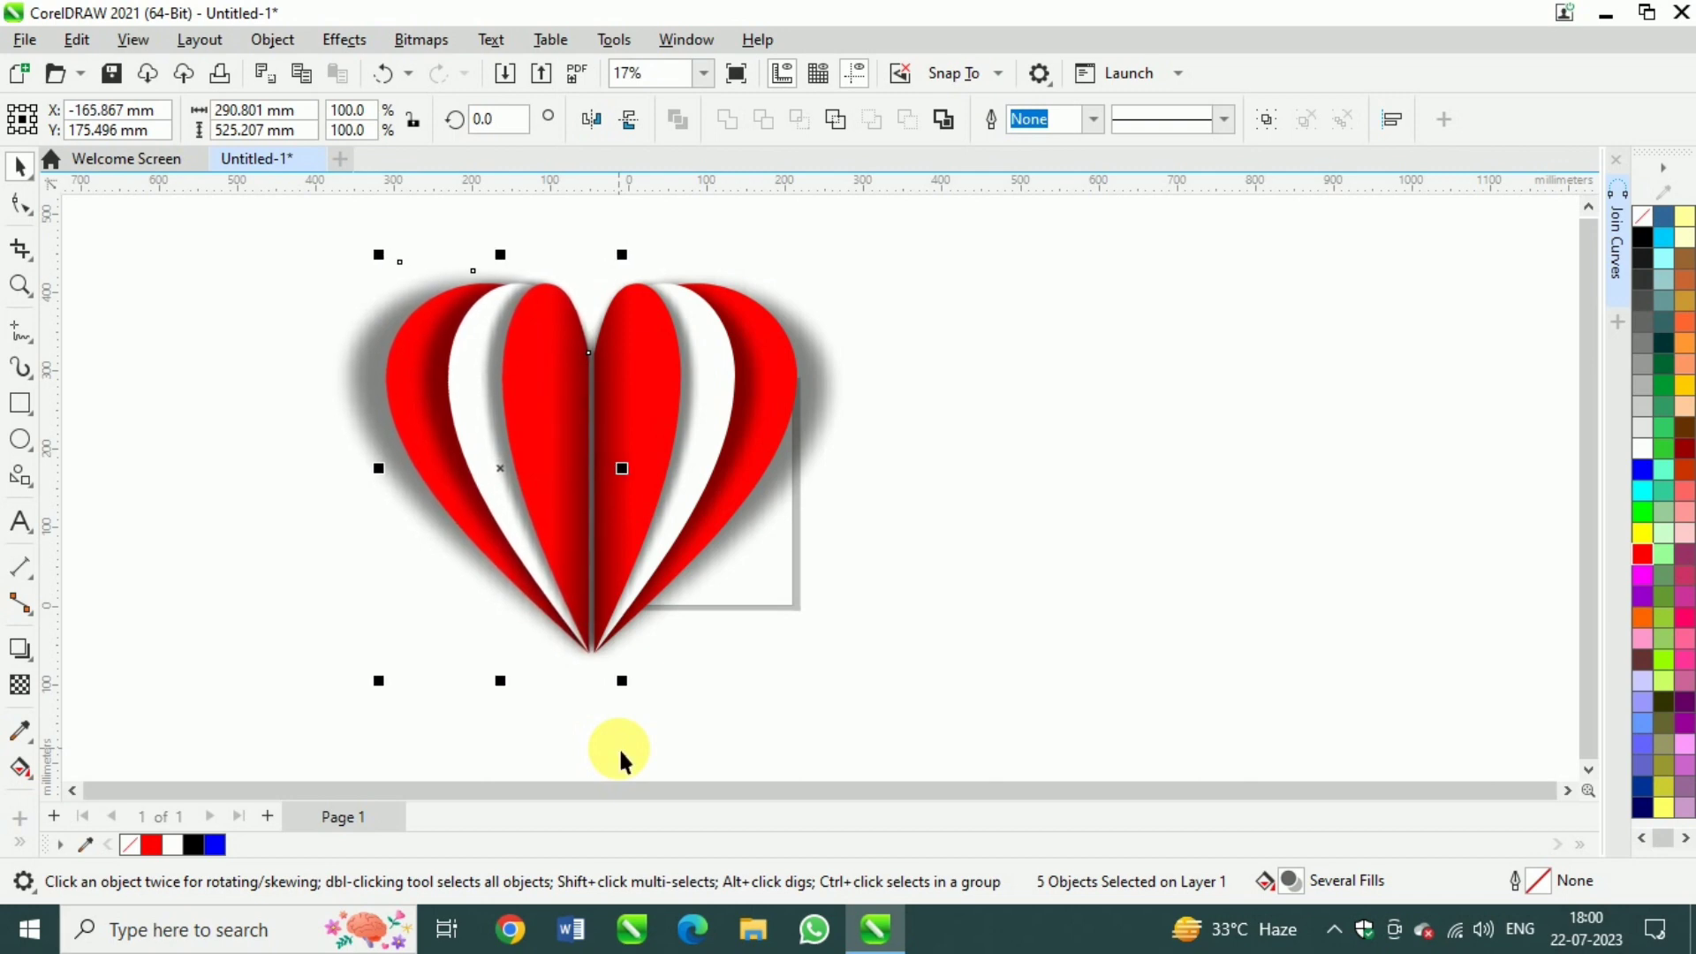
pyautogui.press('Right')
pyautogui.press('Right')
pyautogui.press('Right')
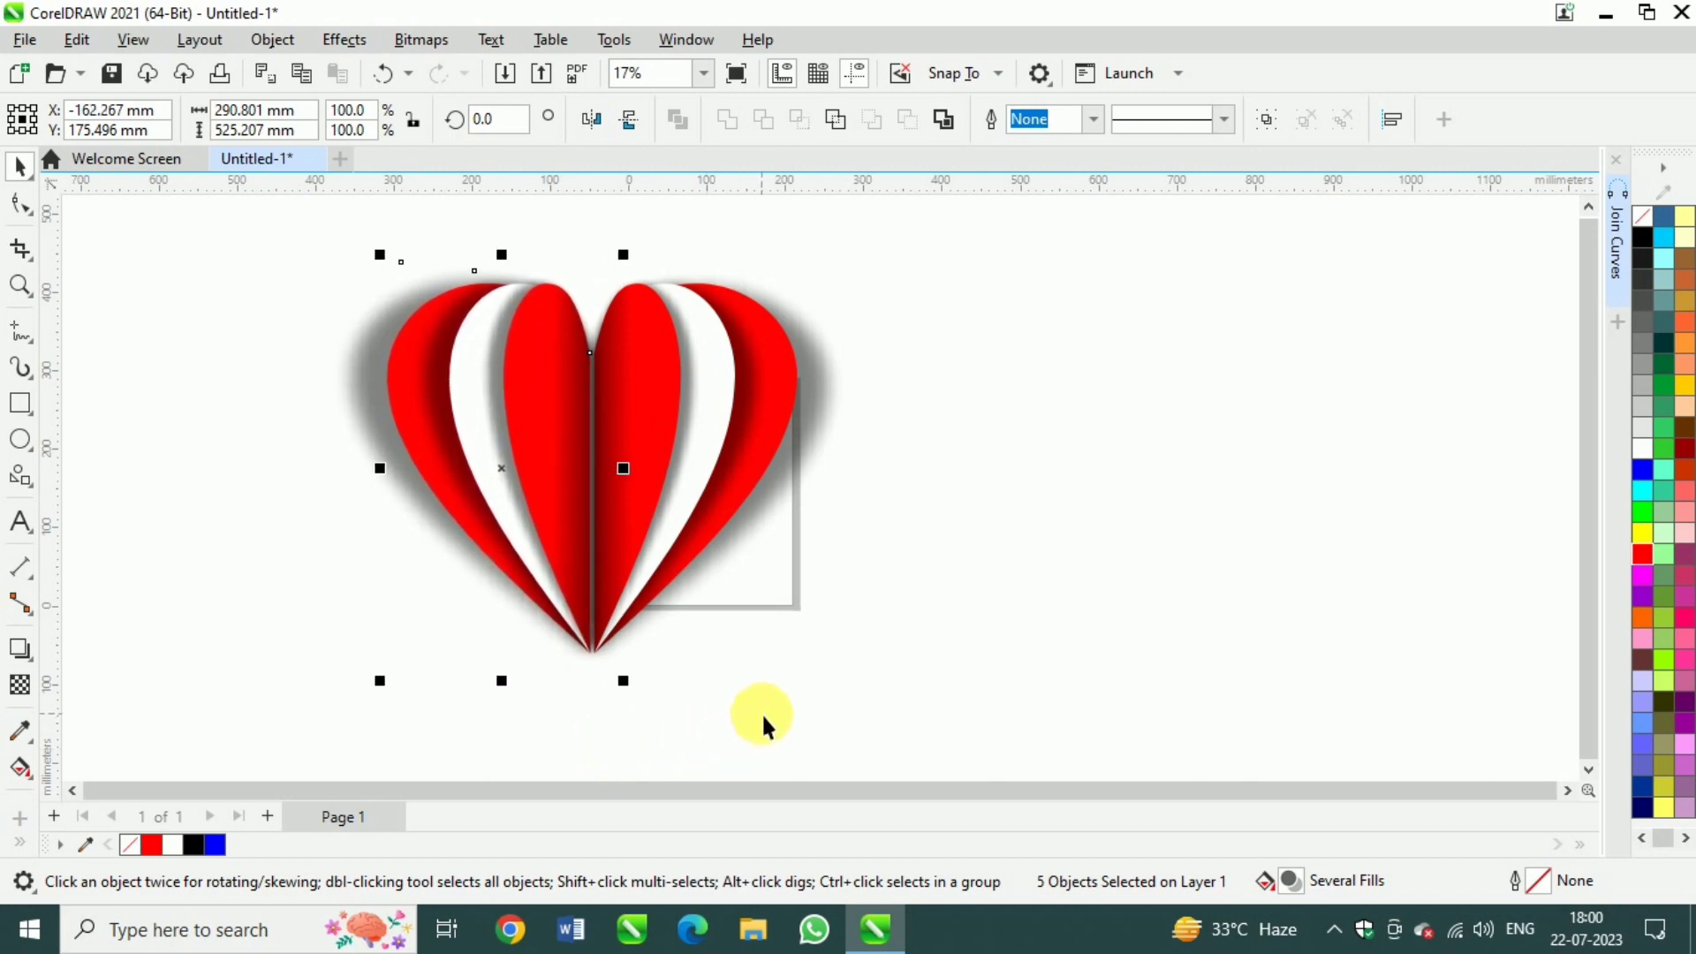
pyautogui.click(761, 713)
# - Draw a black-filled rectangle about 1822 by 1109 mm around the heart and send it behind all other objects
pyautogui.click(19, 403)
pyautogui.scroll(-2, 292, 402)
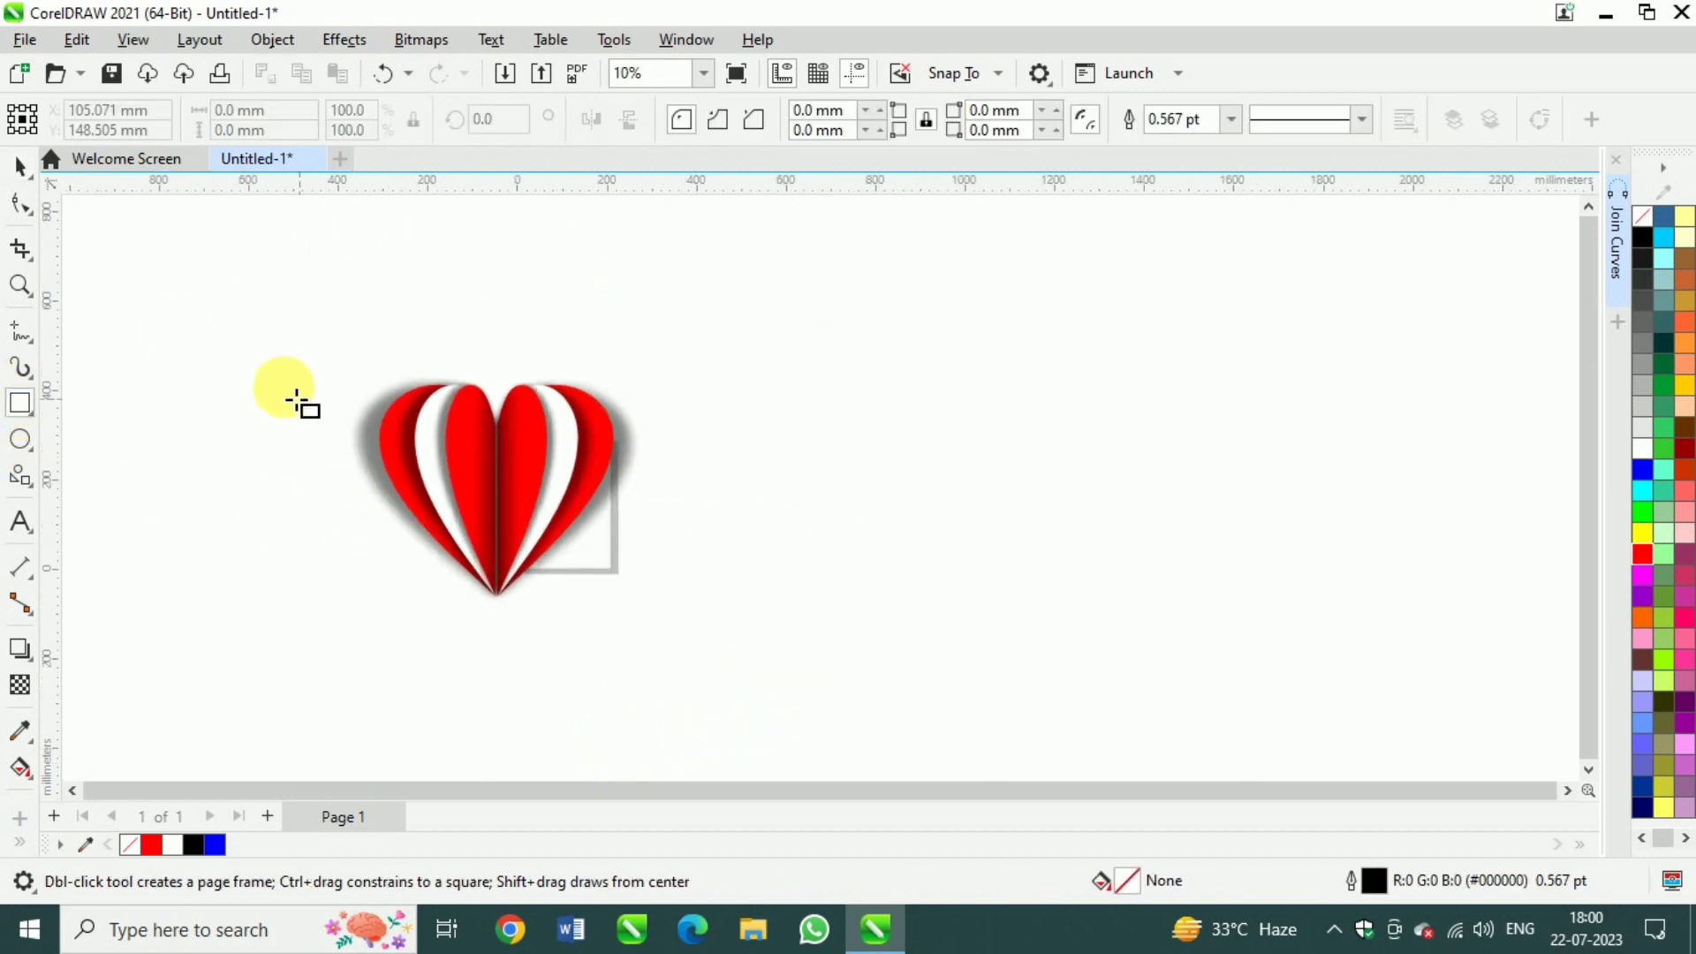
pyautogui.moveTo(132, 268); pyautogui.dragTo(951, 767)
pyautogui.click(1649, 237)
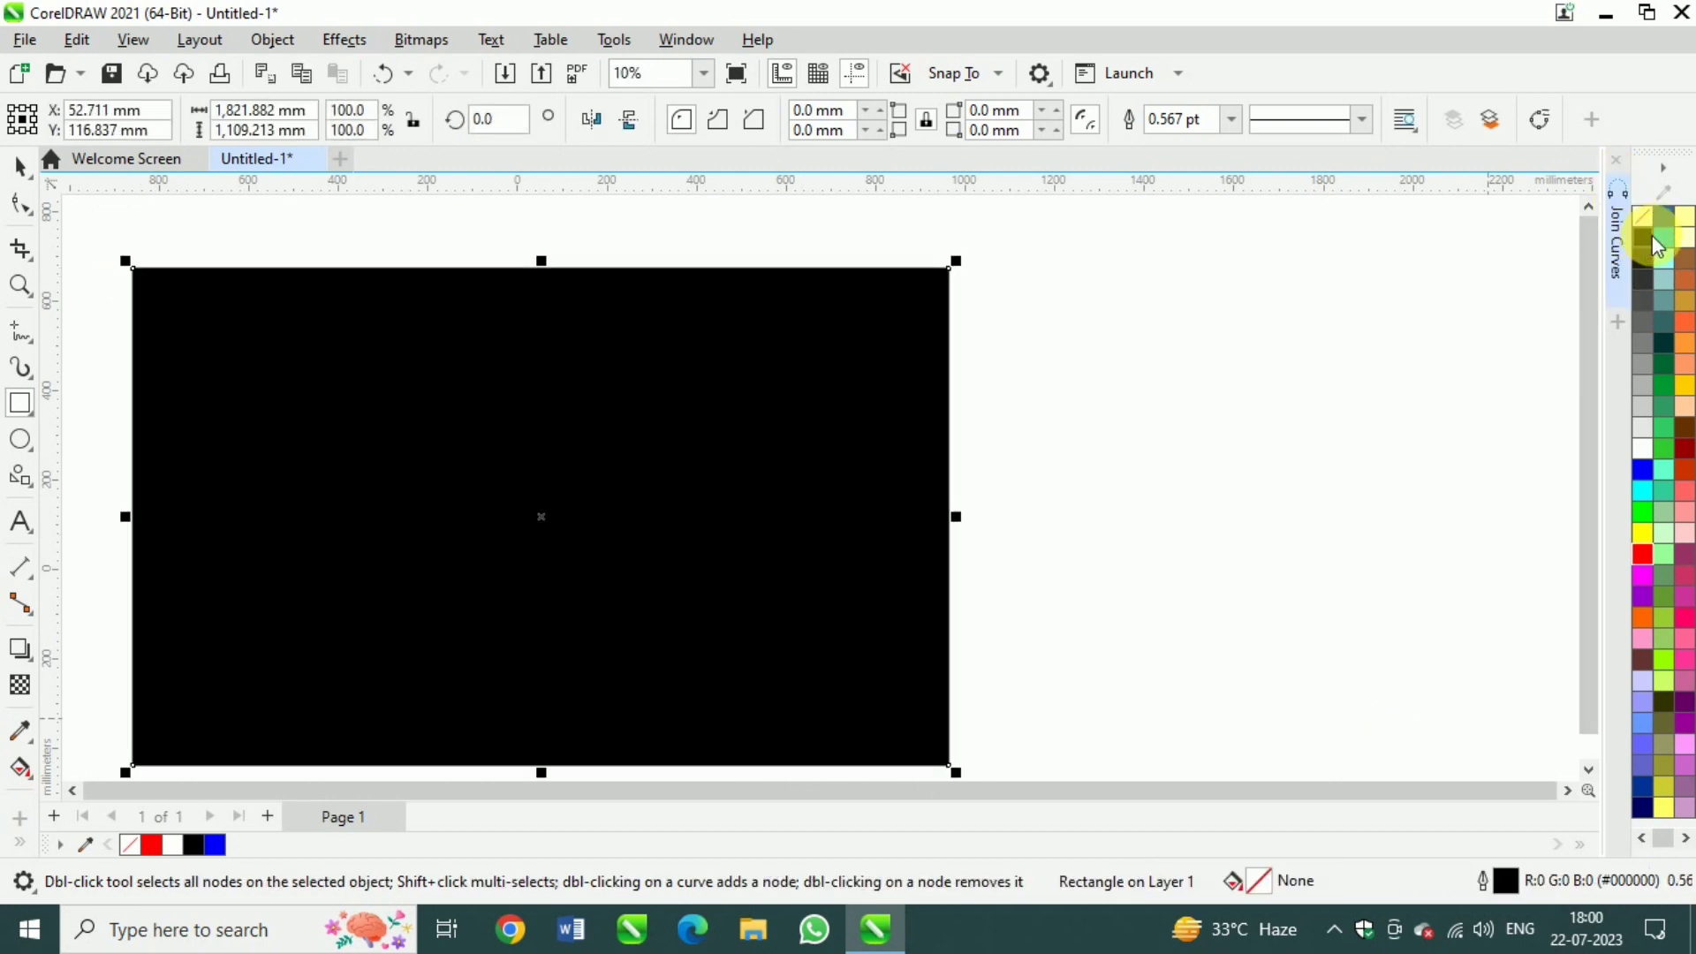
pyautogui.hotkey('shift', 'pagedown')
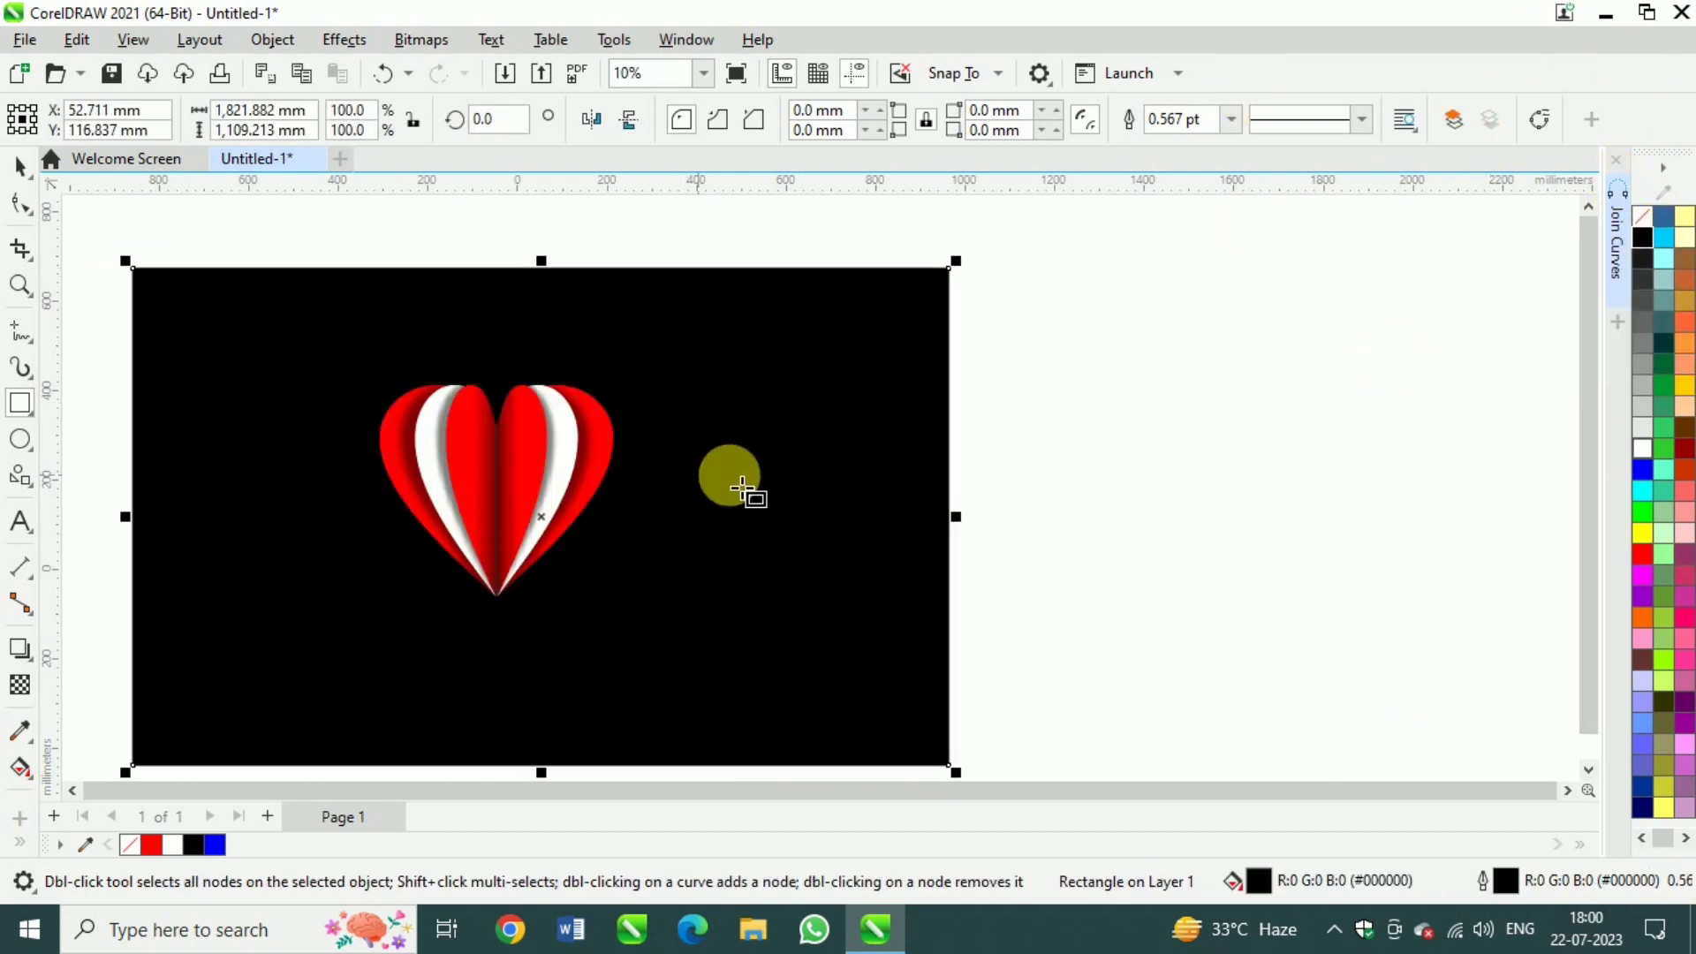
# - Try cyan, yellow, light green and red fills on the background rectangle
pyautogui.click(1642, 469)
pyautogui.click(1645, 491)
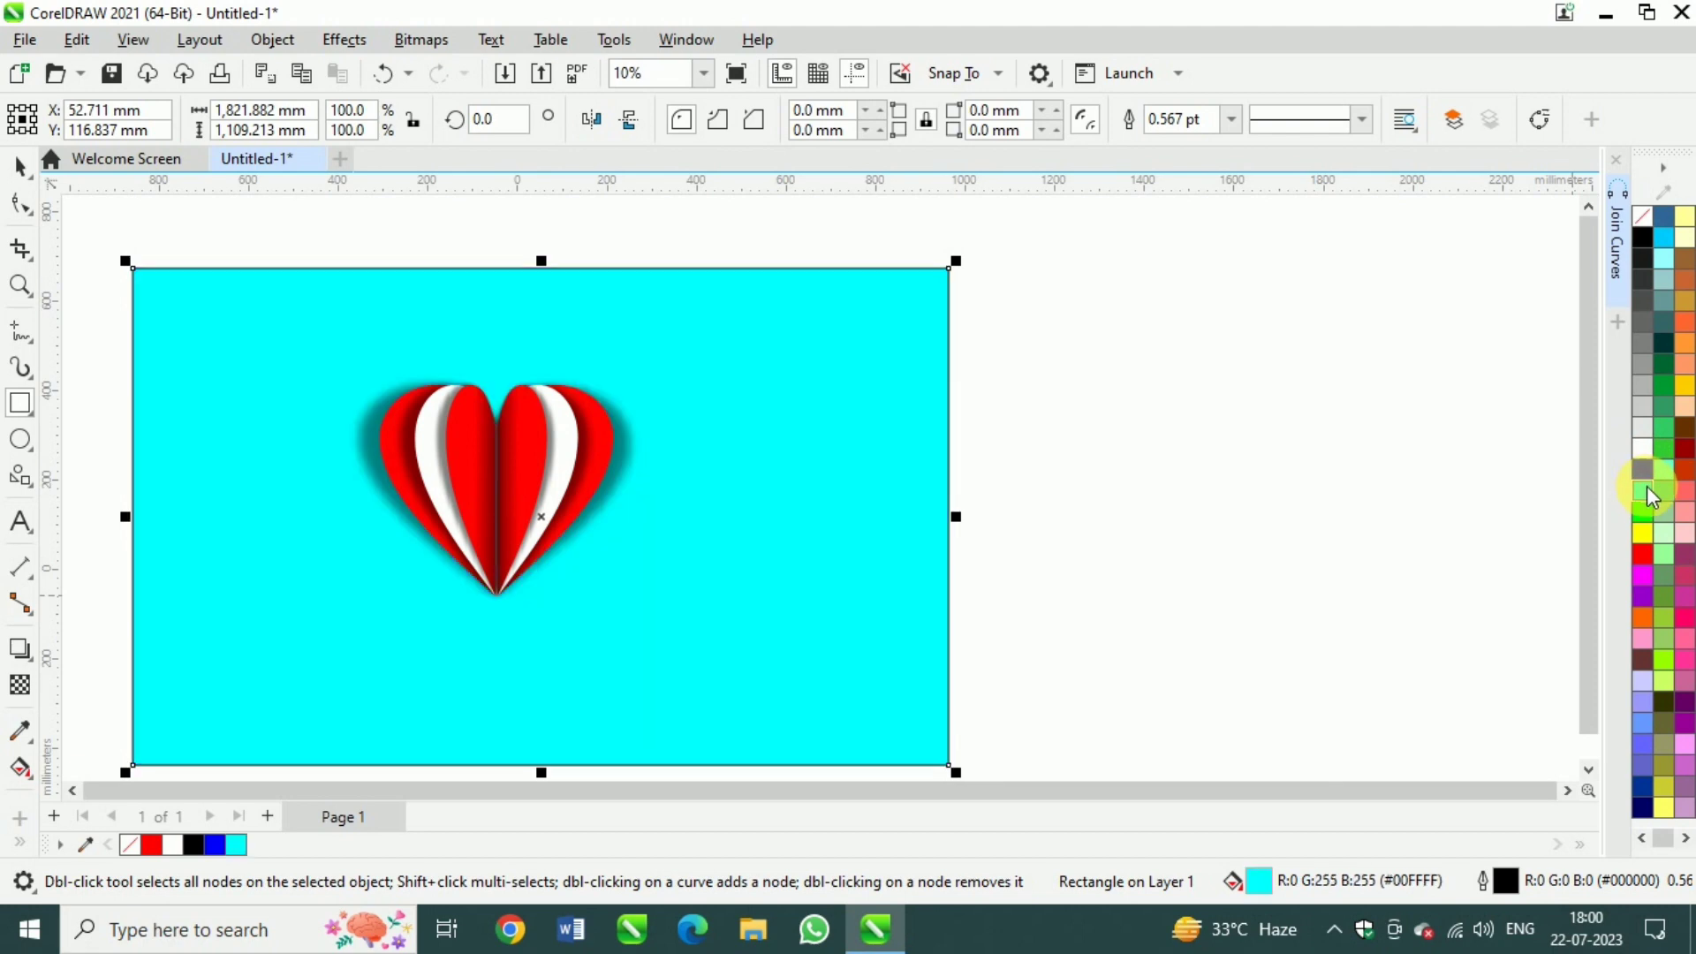
pyautogui.click(1643, 534)
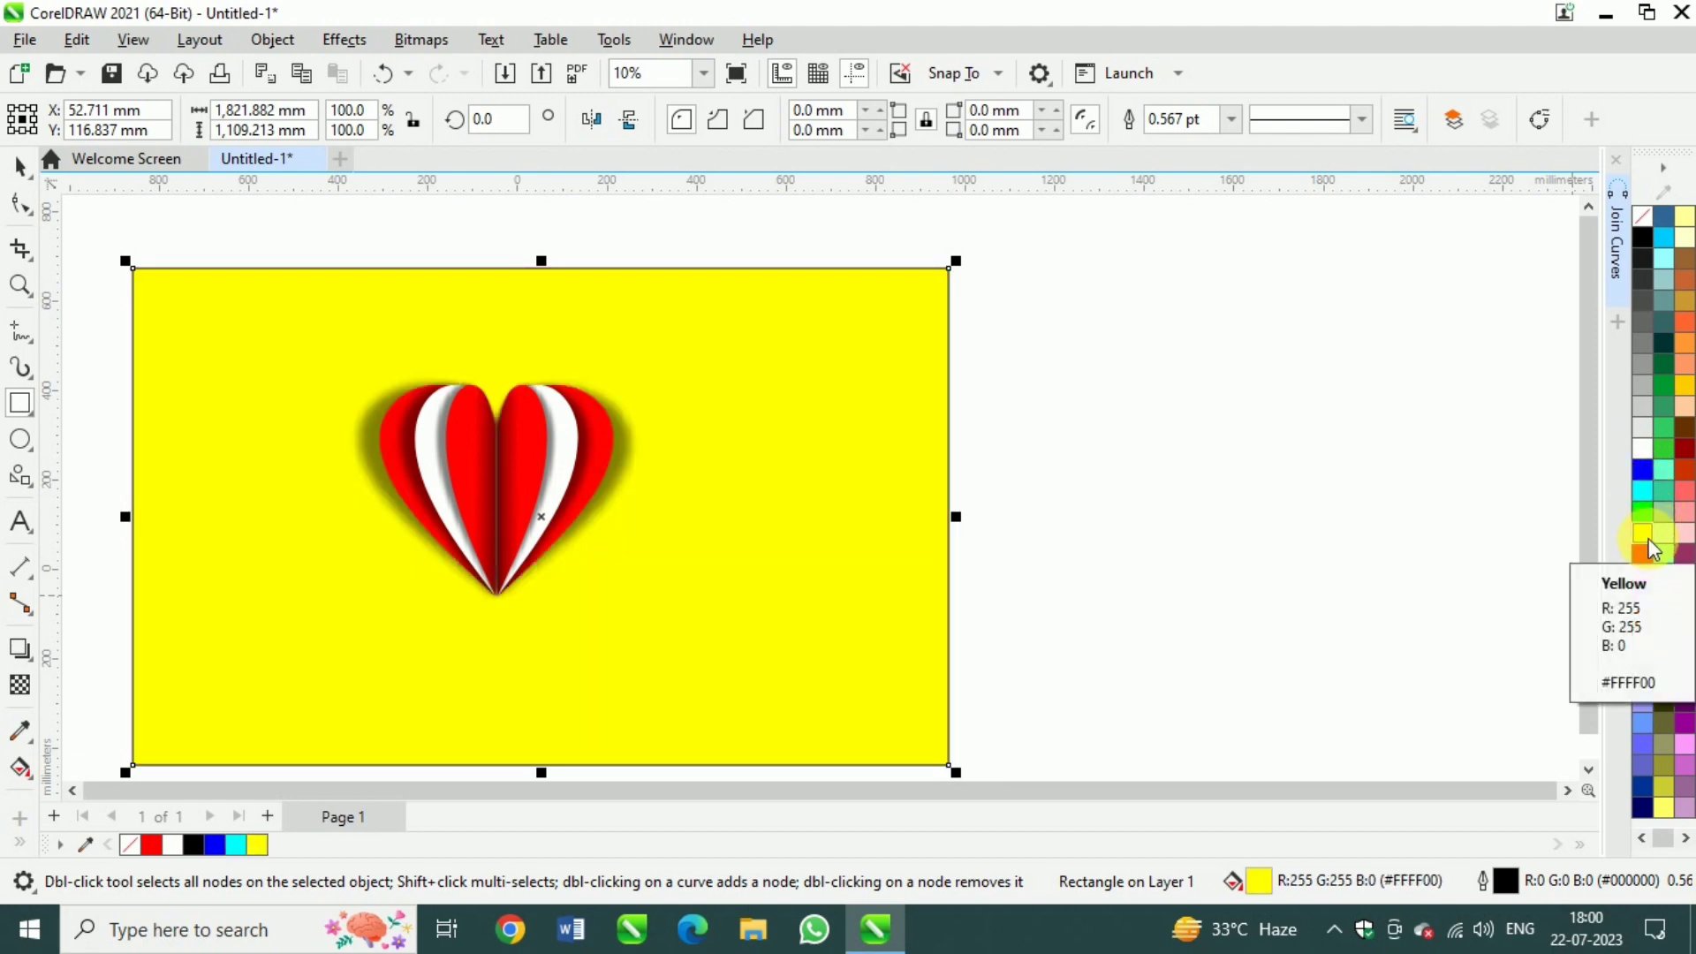
pyautogui.click(1658, 532)
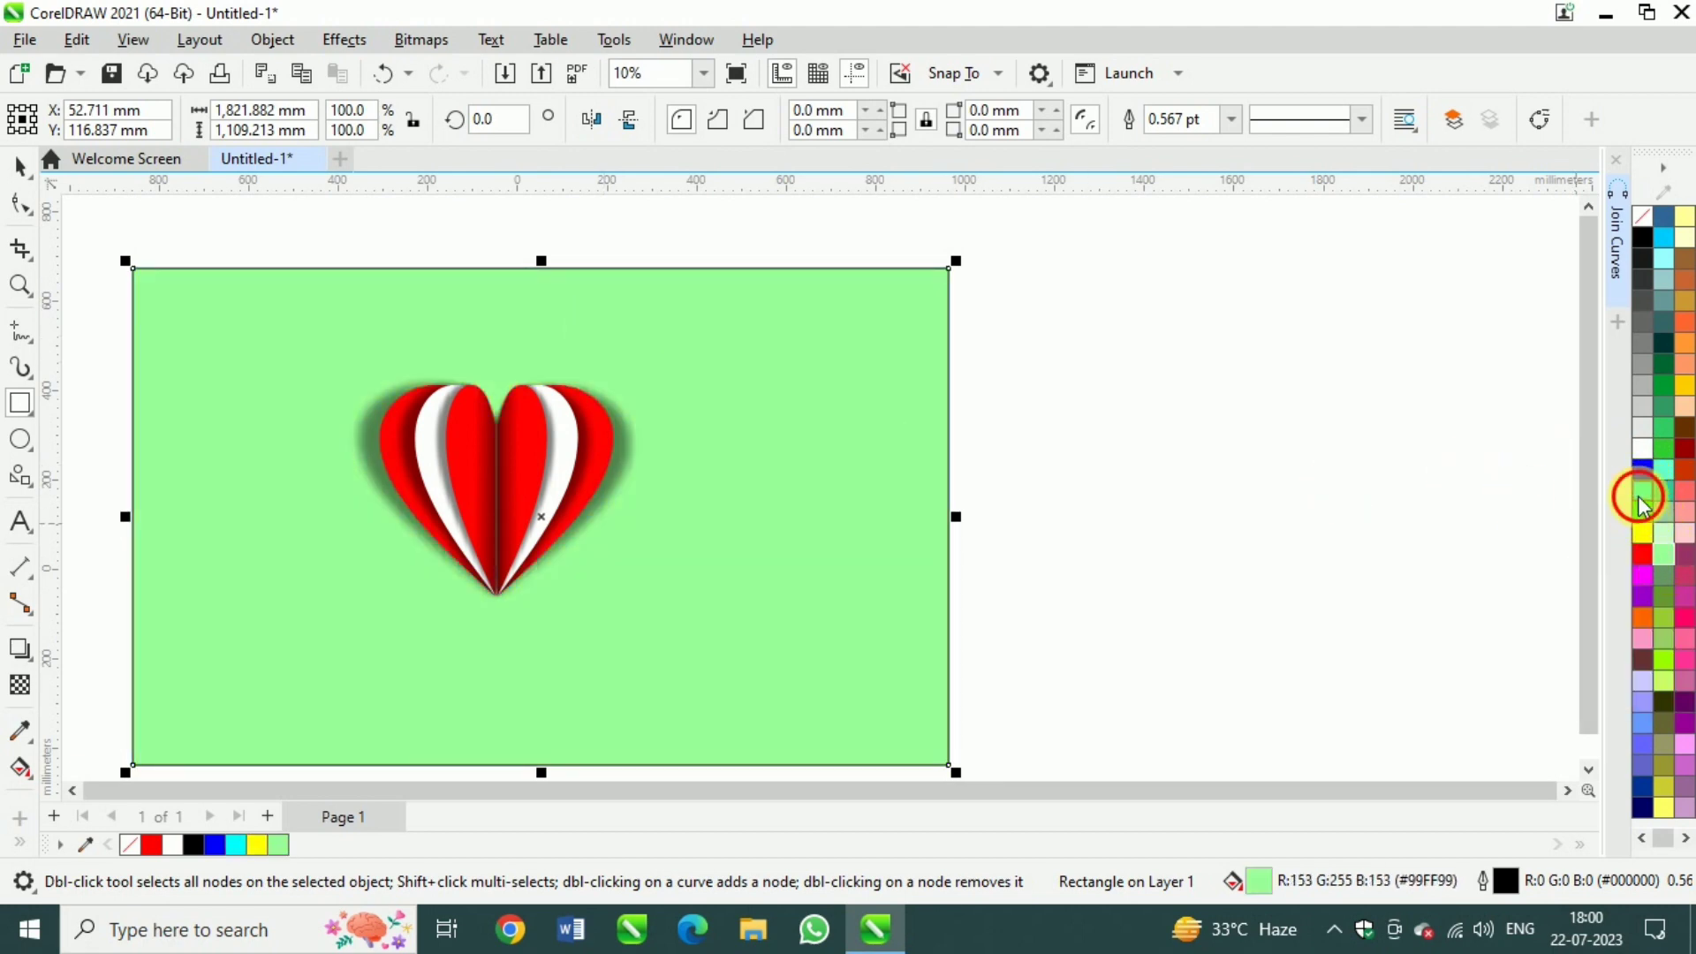
pyautogui.click(1649, 532)
pyautogui.click(1643, 553)
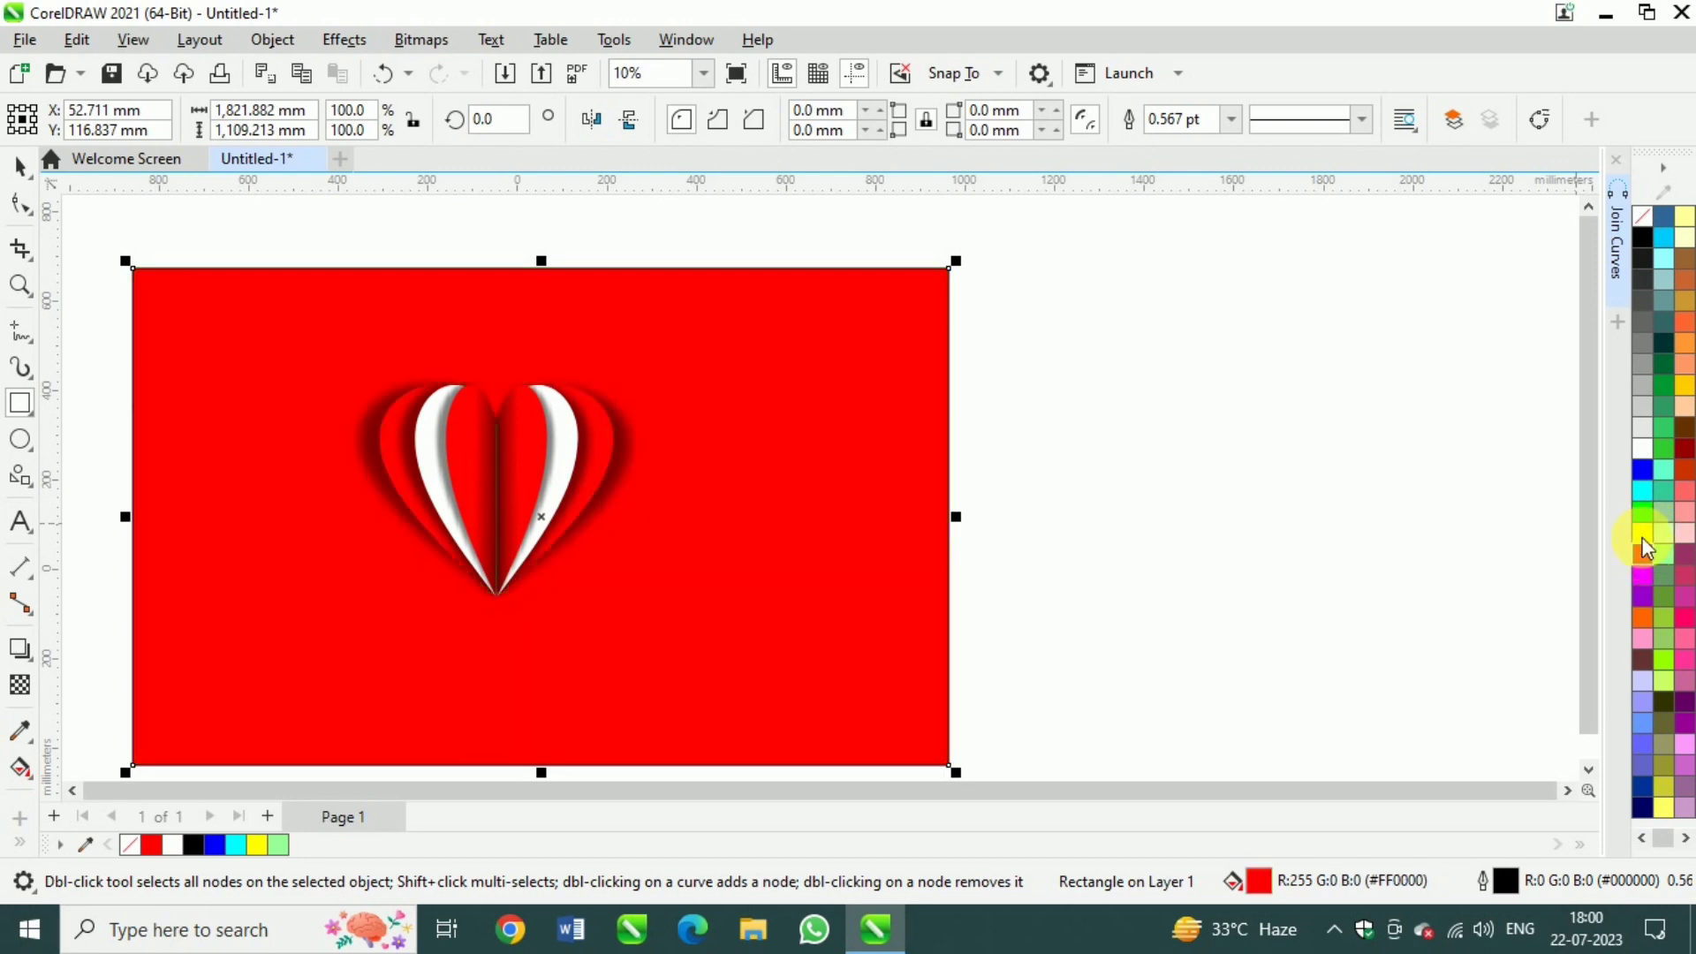
pyautogui.click(1643, 484)
# - Fill the background rectangle with pale green (RGB 204, 255, 204) and deselect it
pyautogui.click(1670, 537)
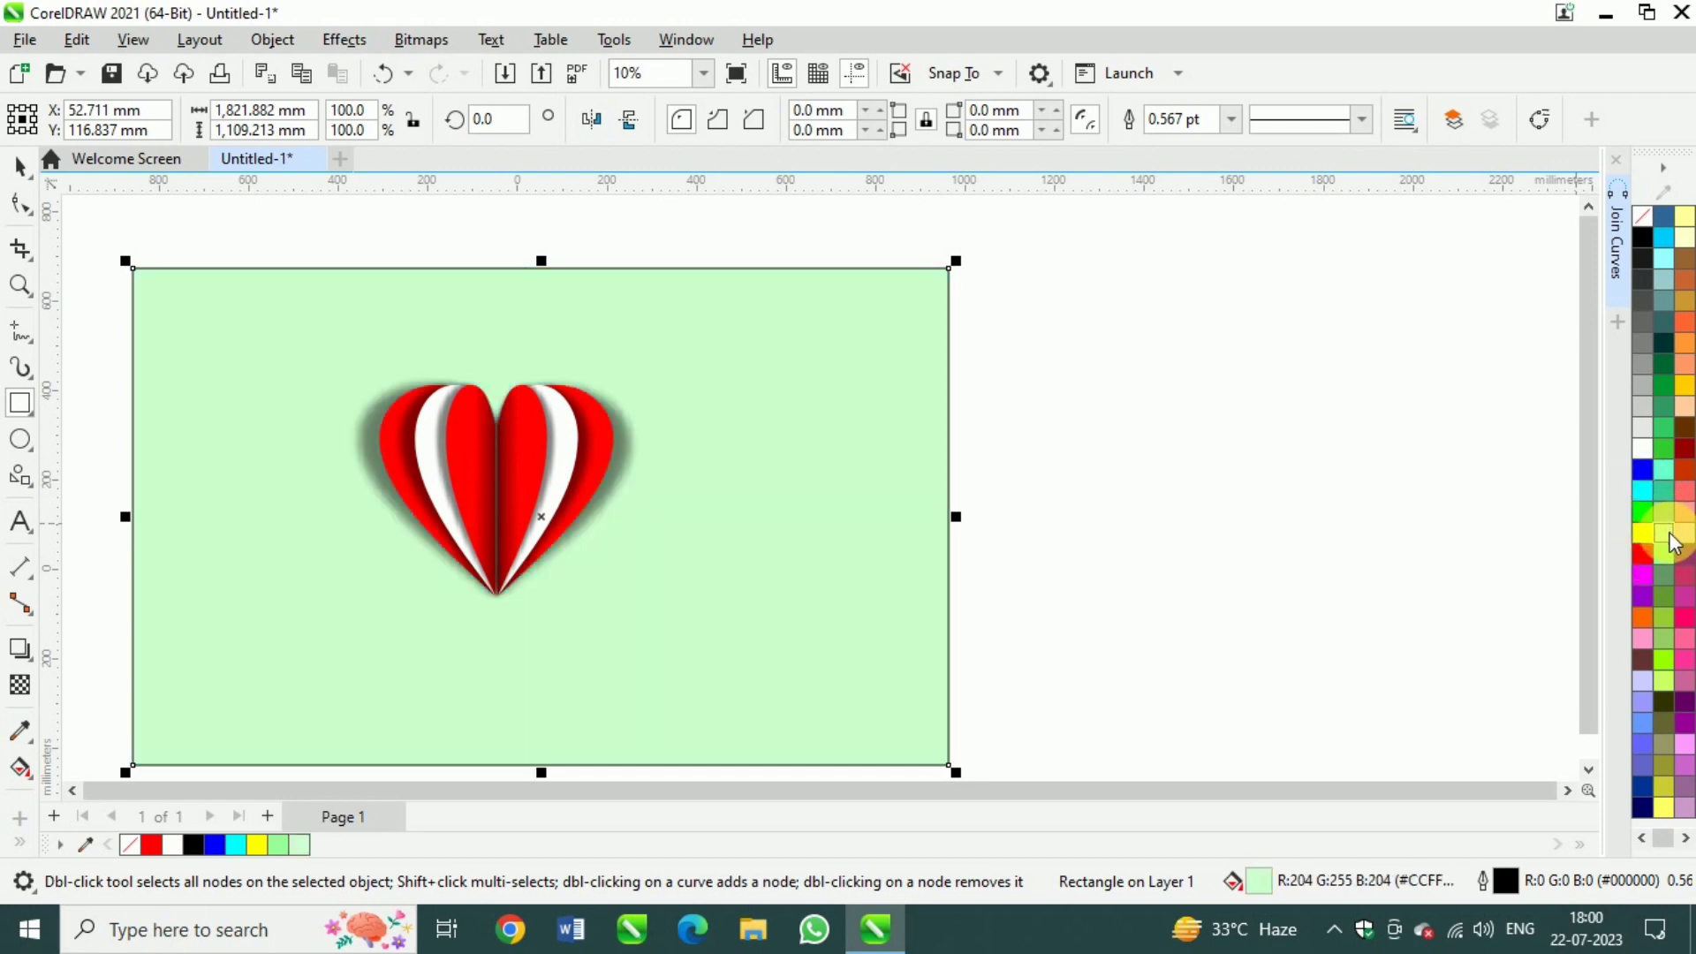
pyautogui.scroll(1, 433, 476)
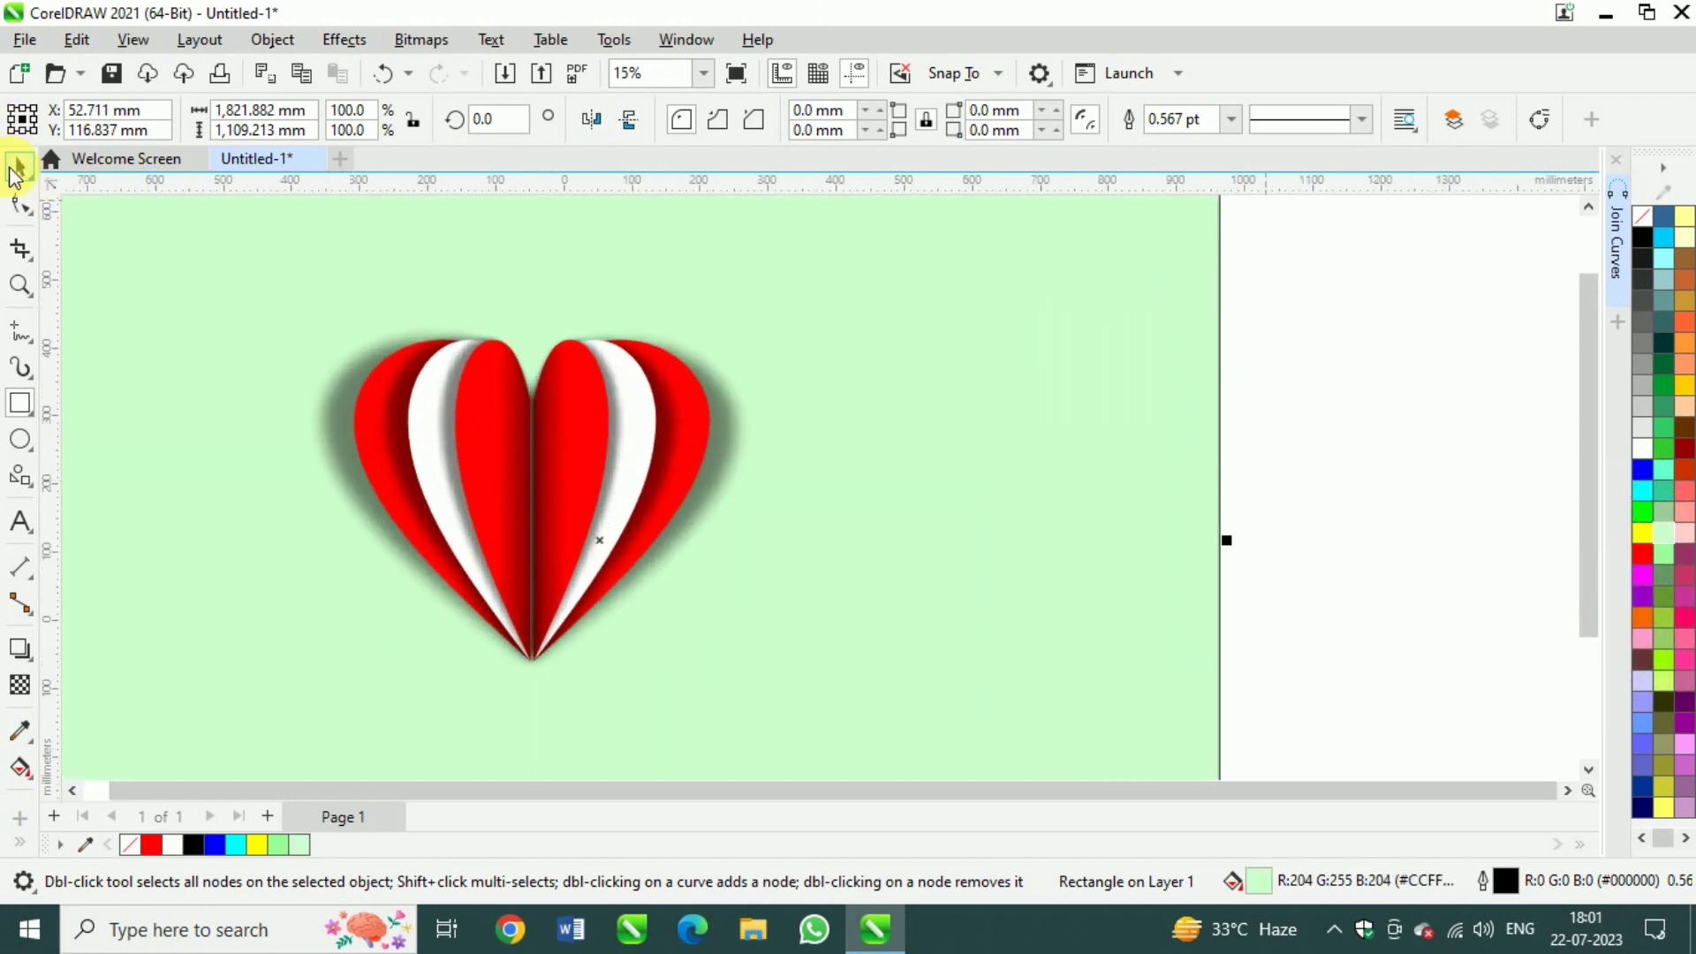
pyautogui.click(14, 168)
pyautogui.click(1280, 428)
pyautogui.scroll(1, 310, 447)
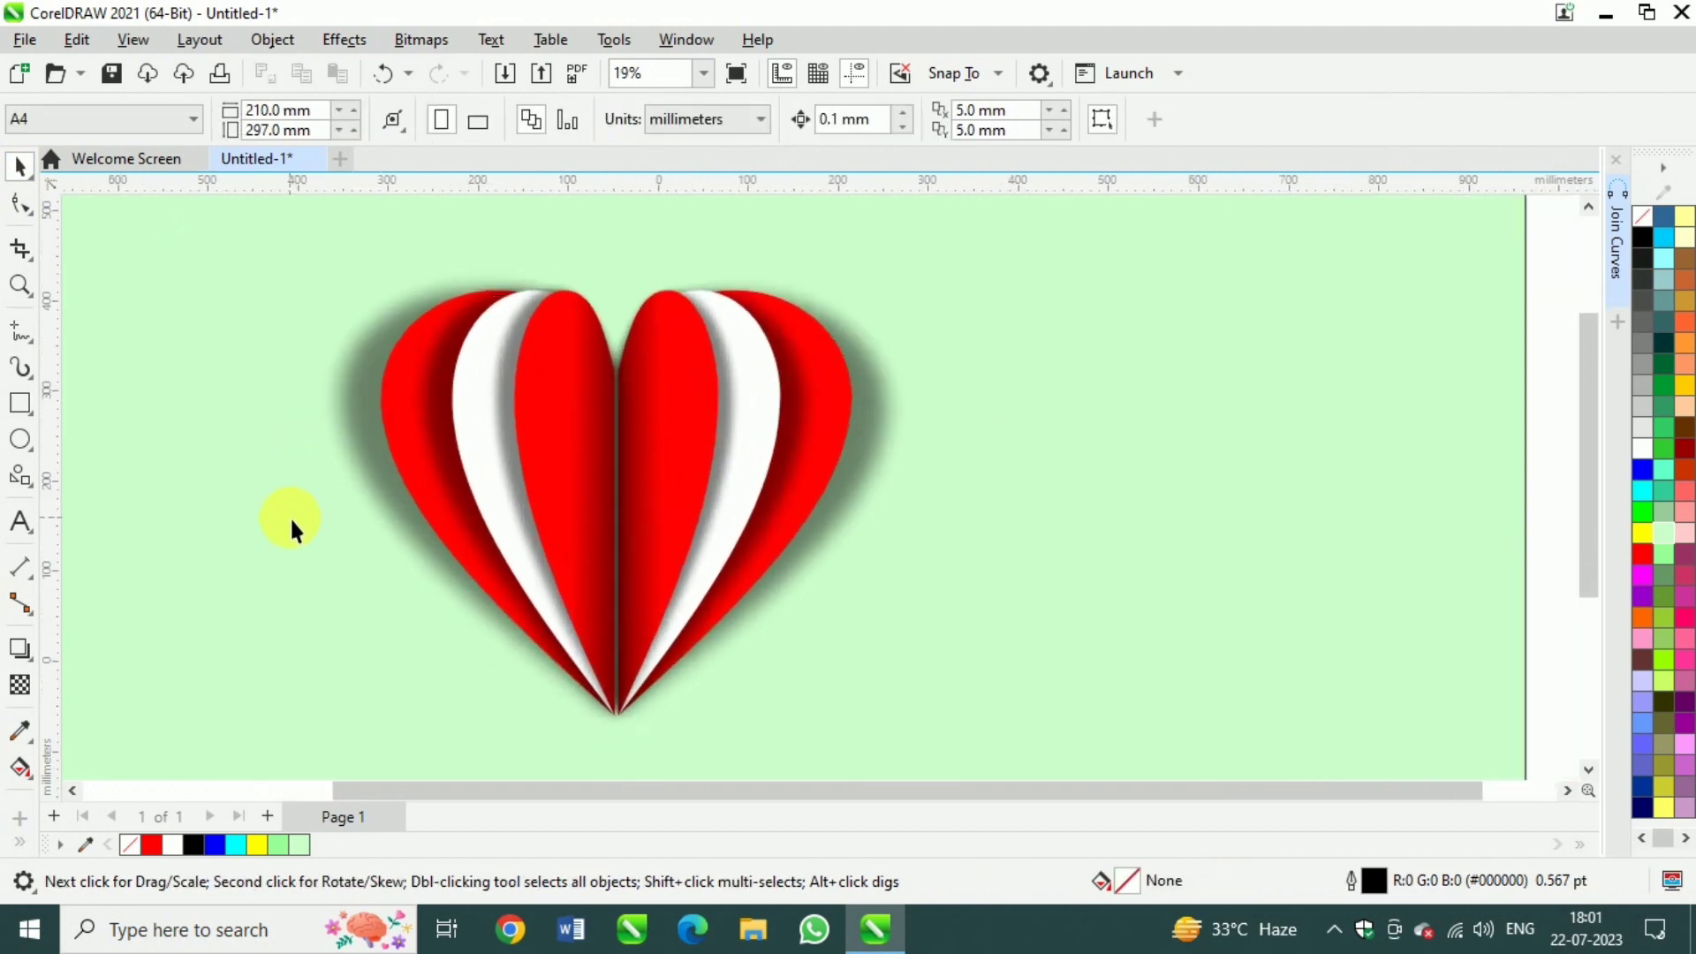
# - Add the text "Thanks for Watching" at 200 pt on the green background beside the heart's lower right side
pyautogui.scroll(1, 290, 516)
pyautogui.click(20, 522)
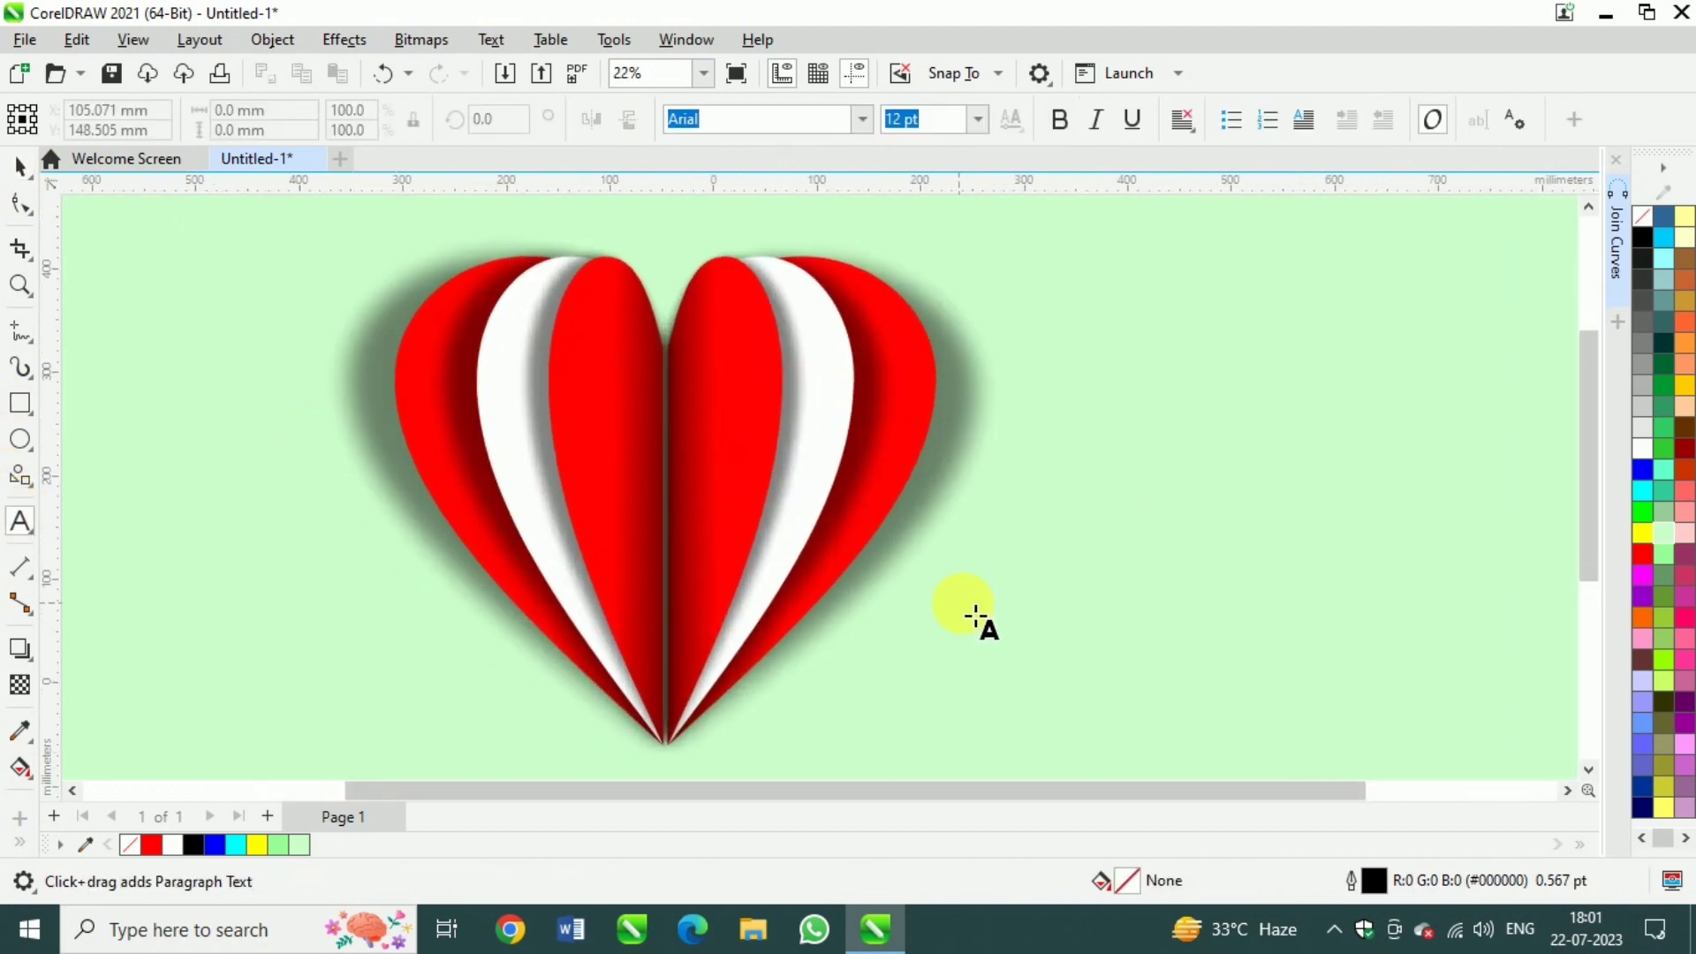
pyautogui.click(976, 619)
pyautogui.click(978, 119)
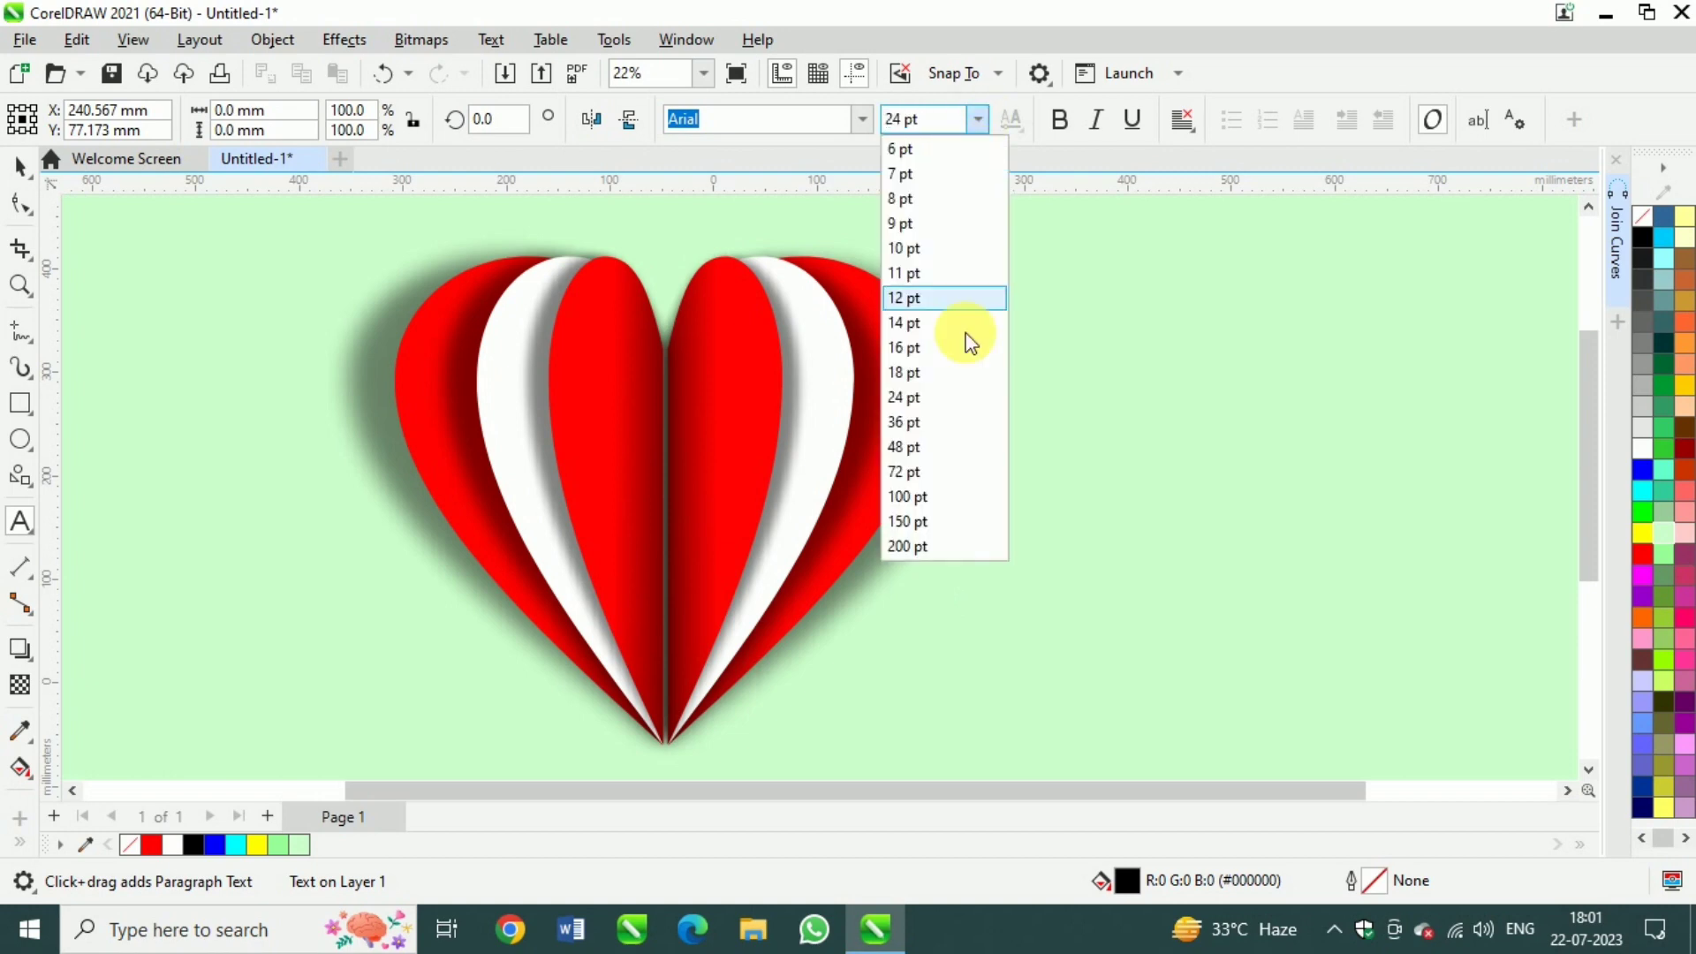
pyautogui.click(926, 547)
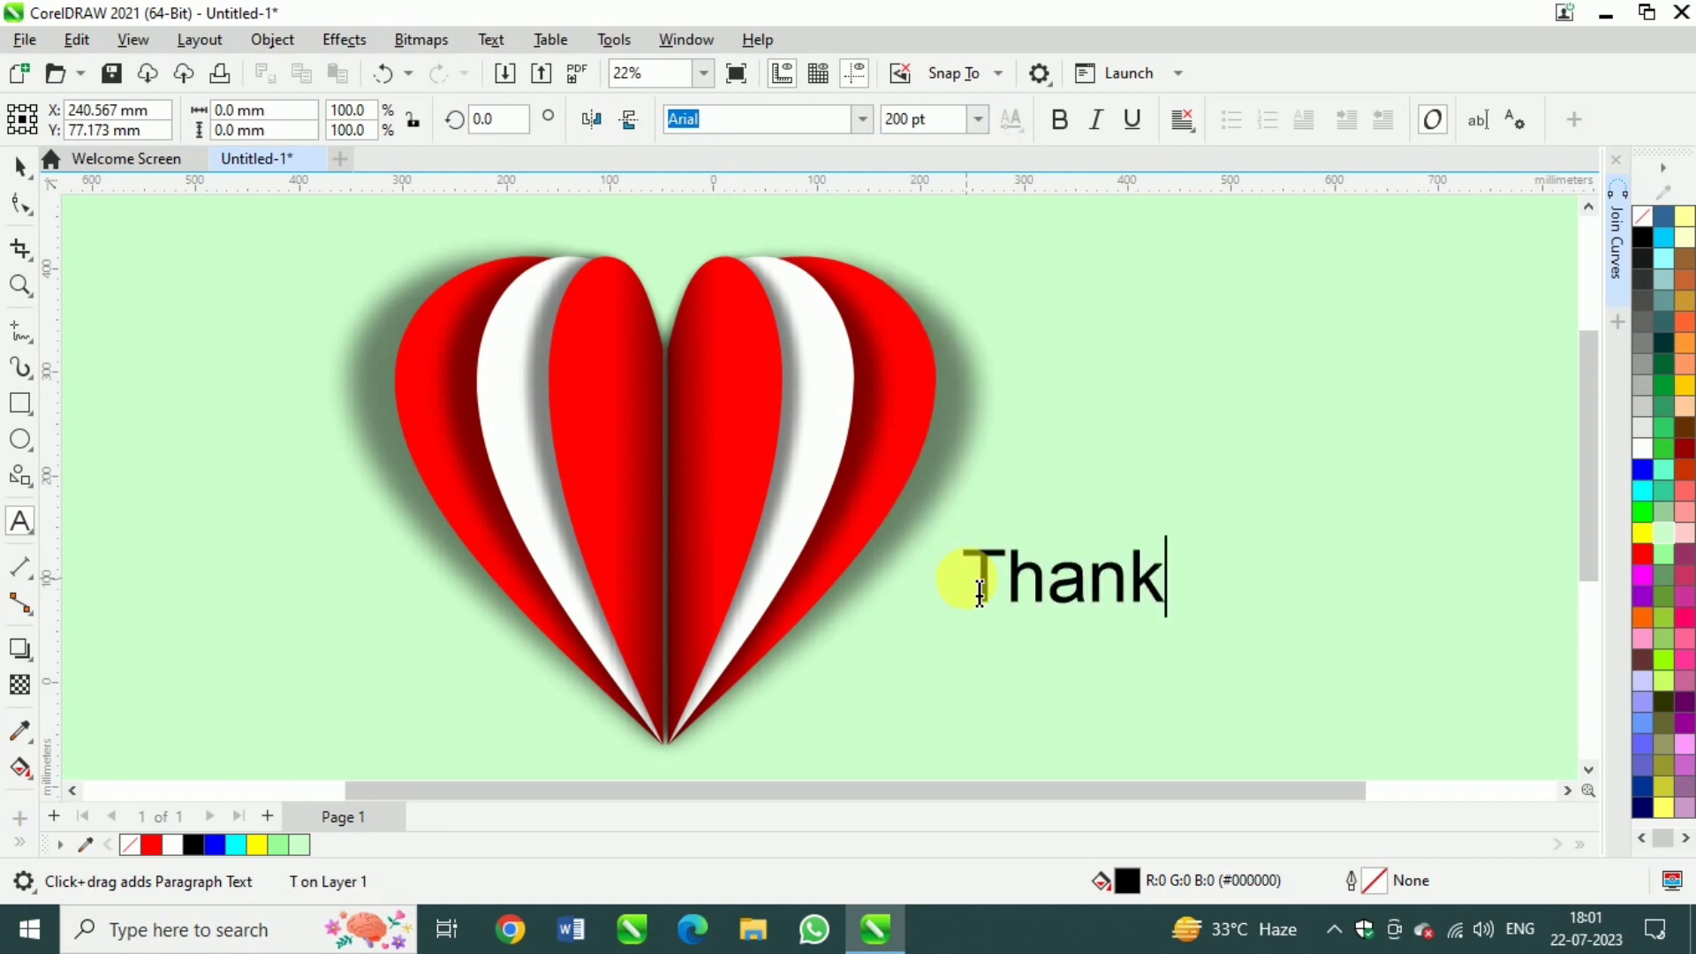
pyautogui.write('Thanks for Watch')
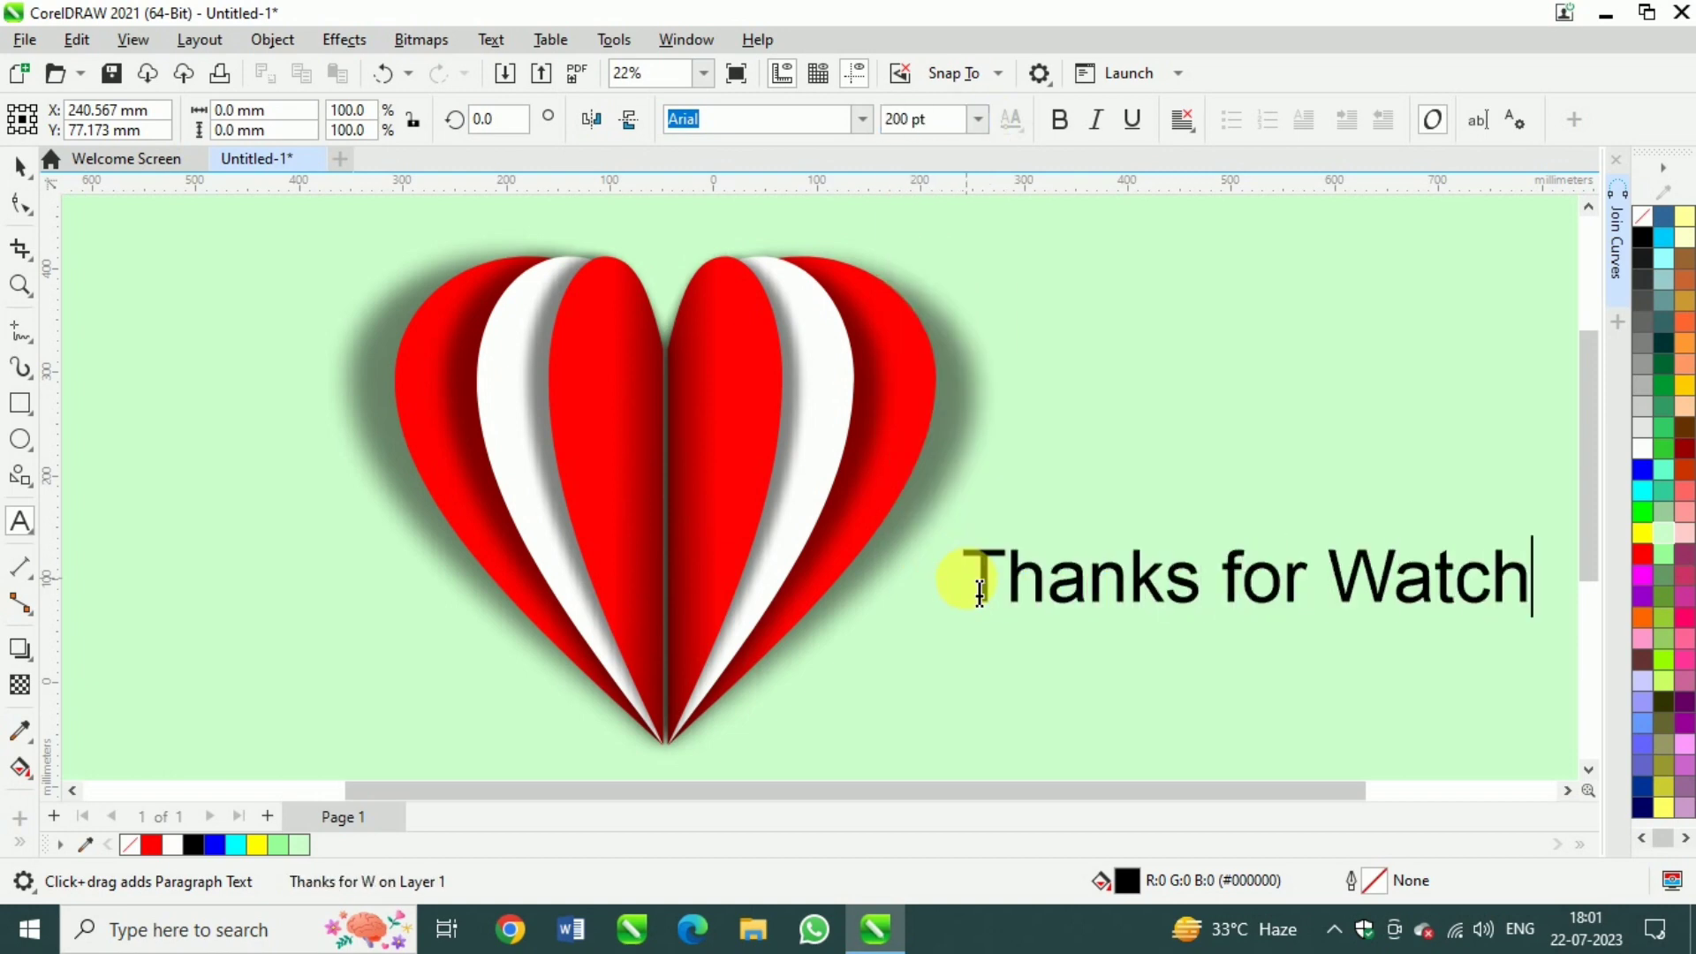
pyautogui.write('oin')
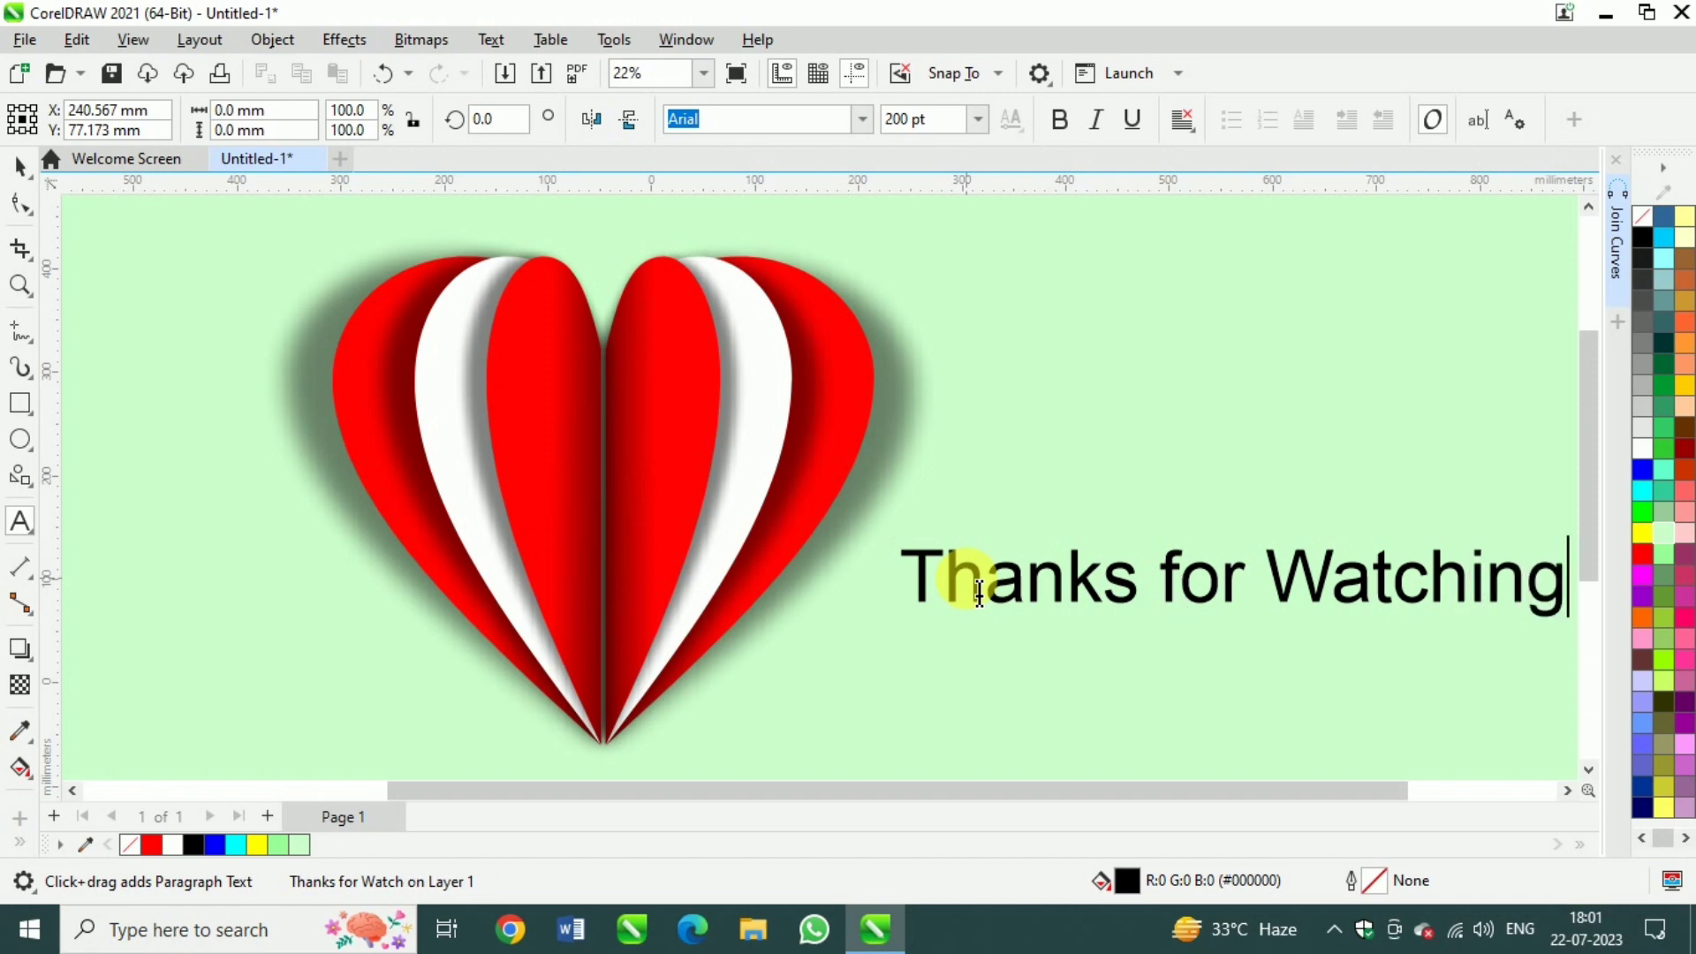
pyautogui.moveTo(1302, 793); pyautogui.dragTo(1417, 792)
pyautogui.scroll(3, 1187, 733)
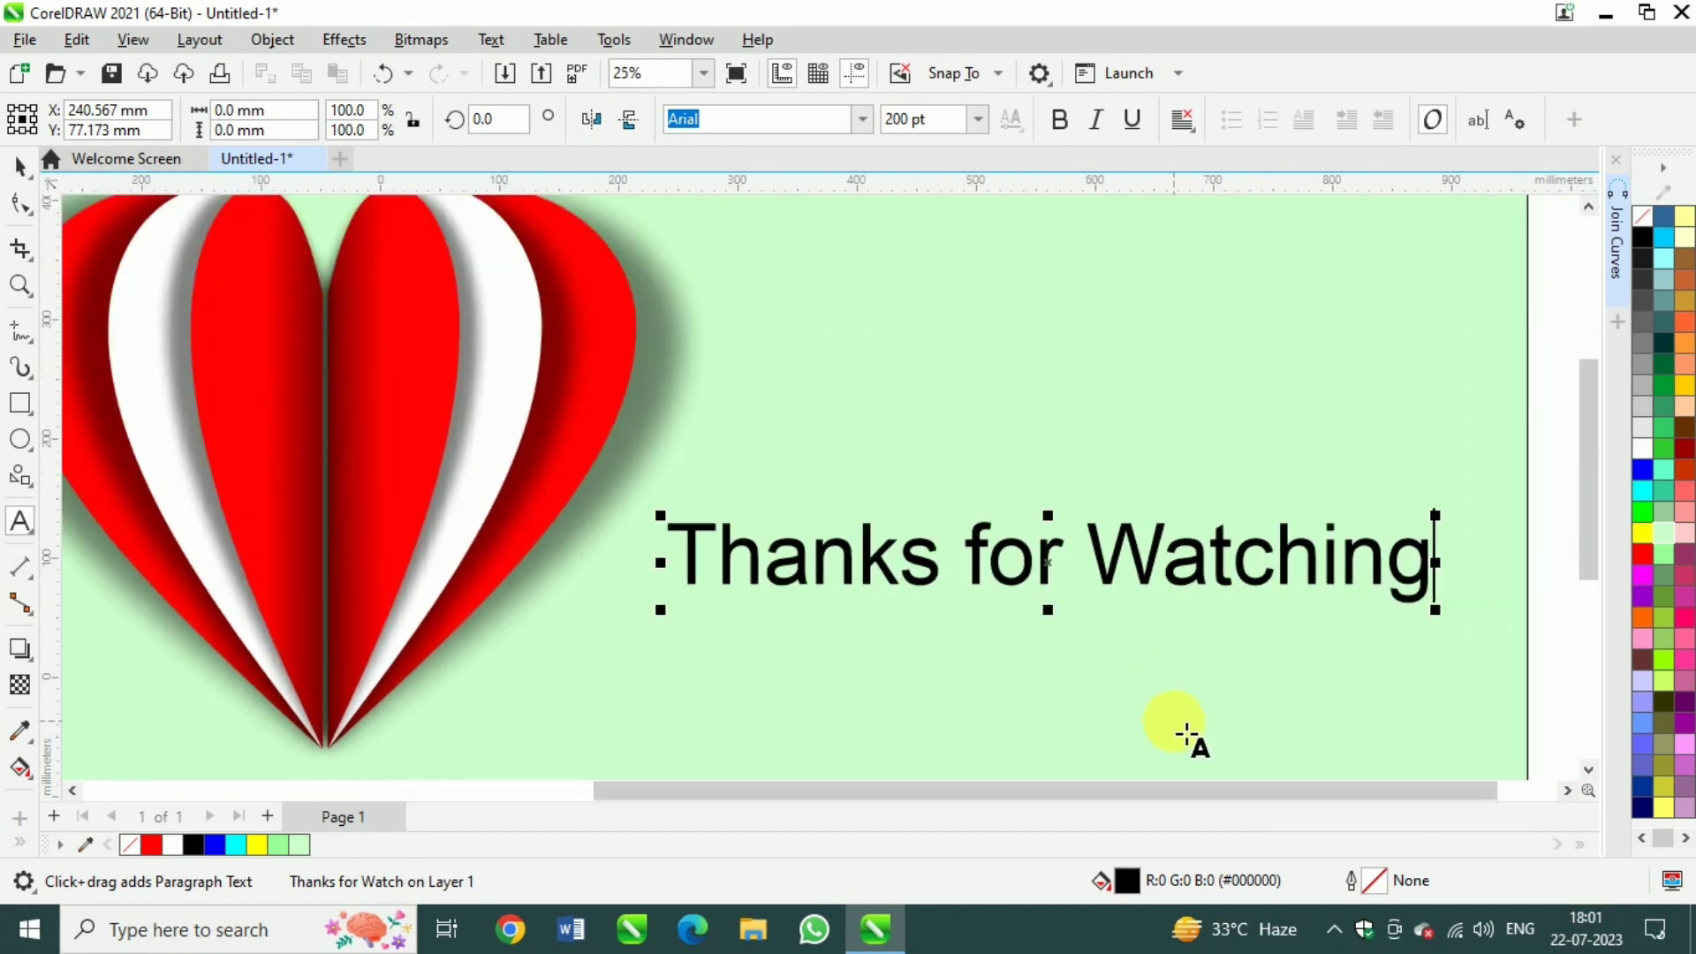
pyautogui.click(18, 170)
pyautogui.click(802, 318)
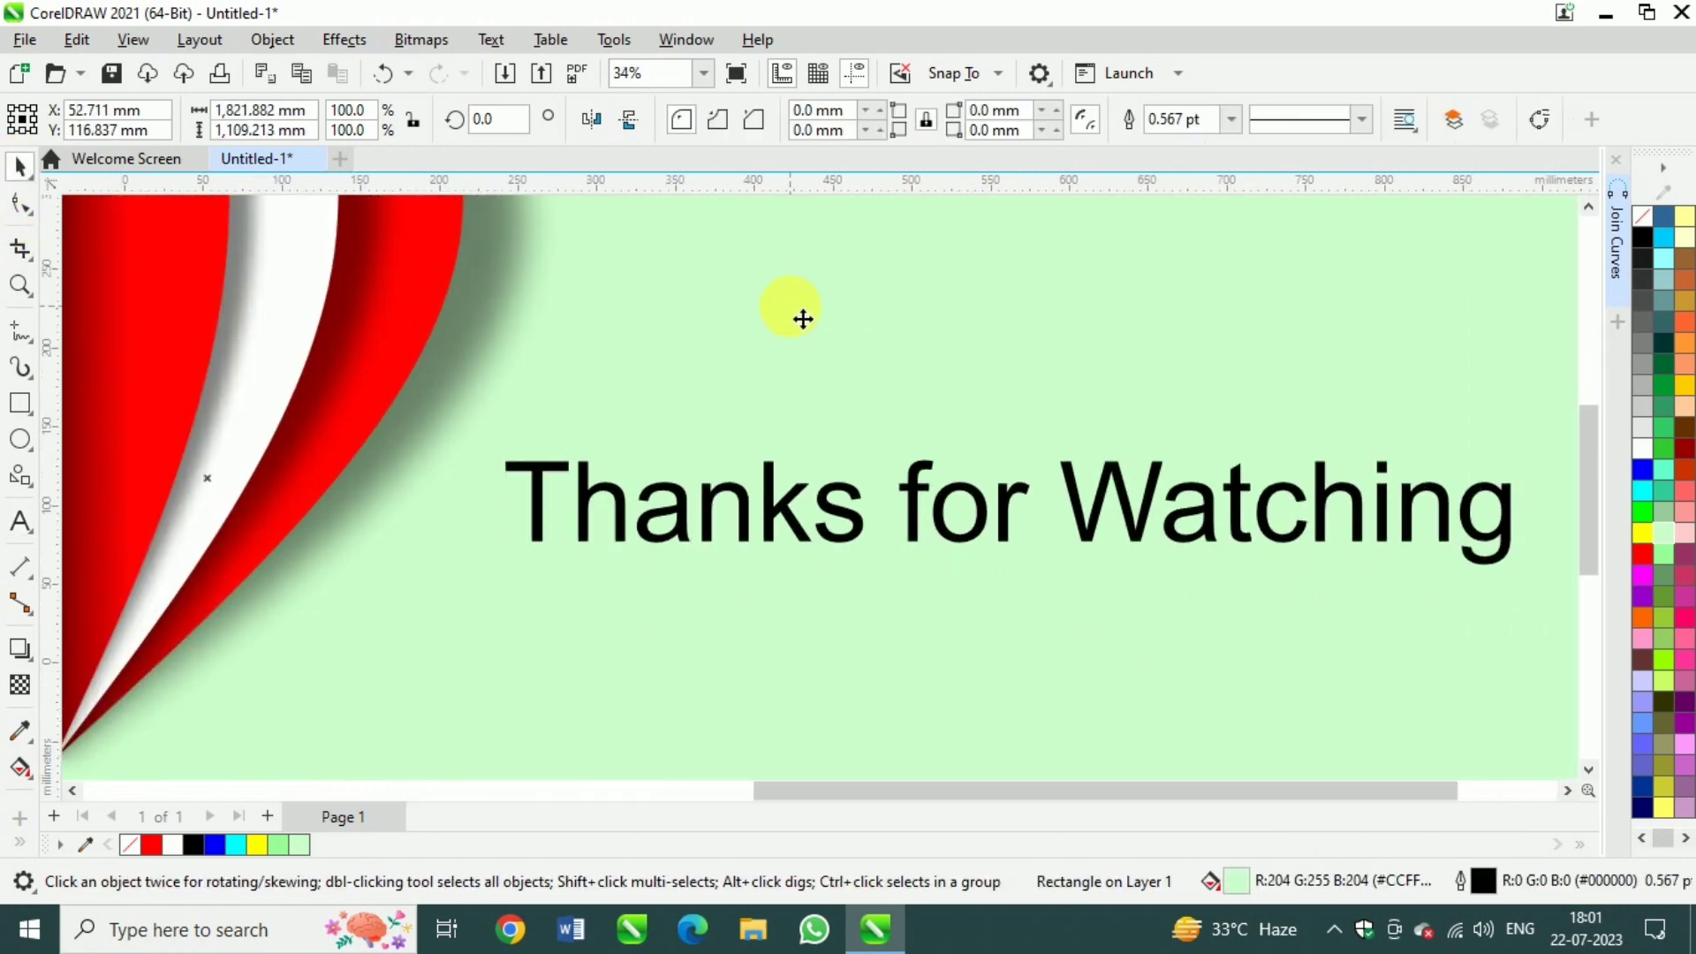